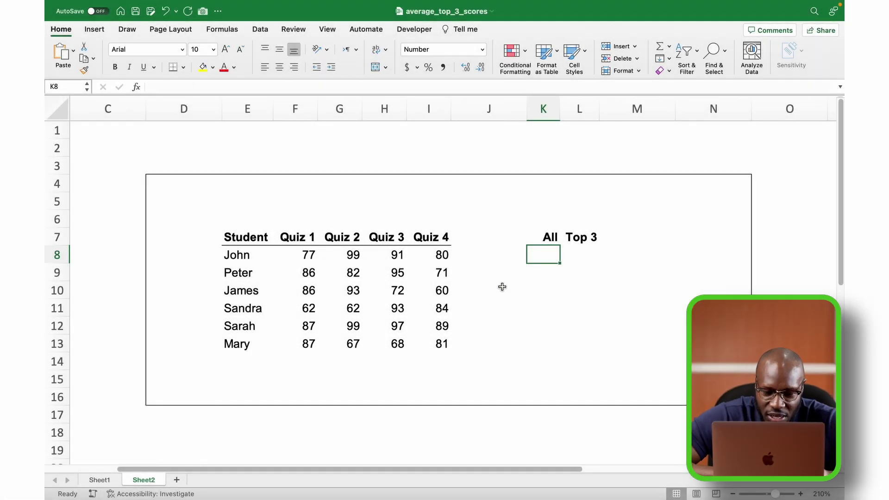
click(501, 286)
drag(213, 224, 451, 356)
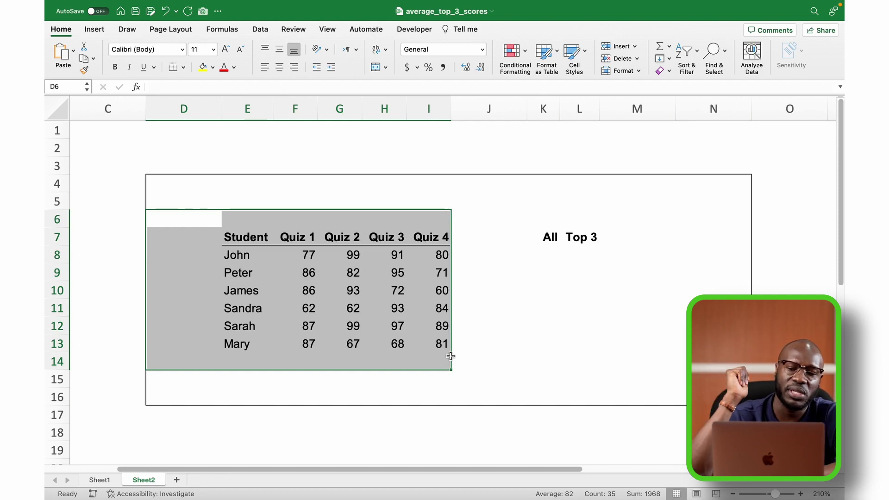
click(548, 245)
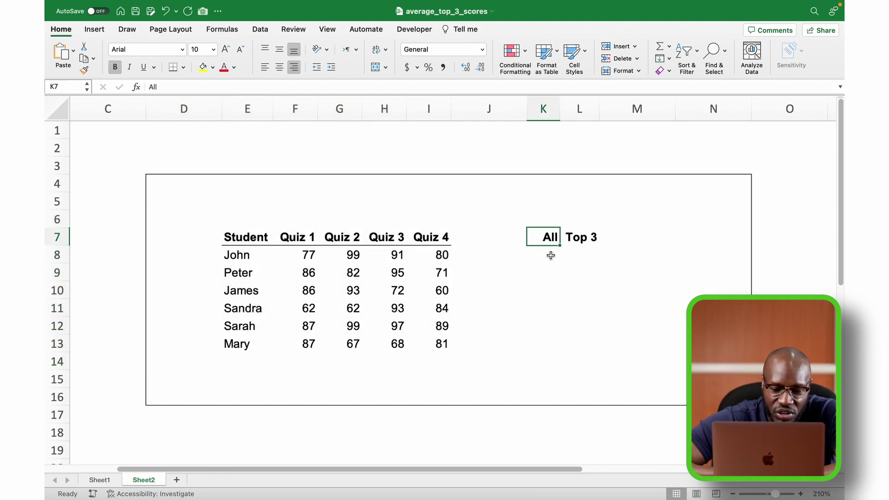
drag(550, 253, 550, 350)
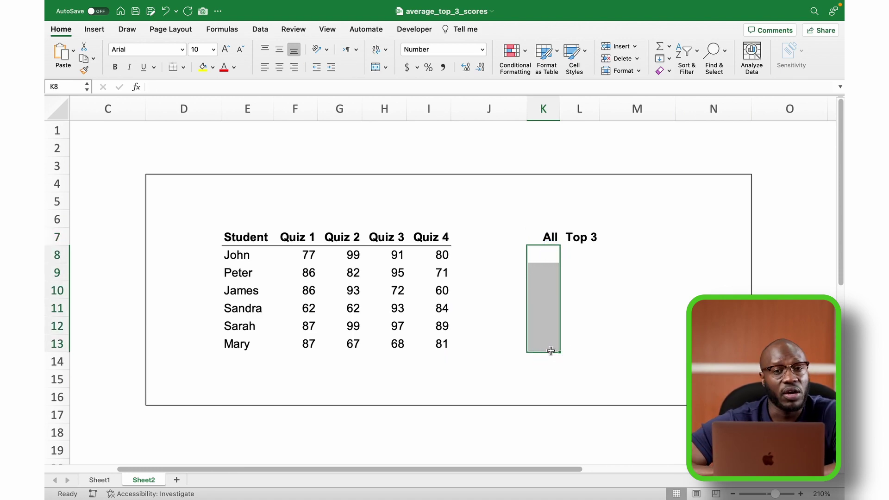
click(580, 248)
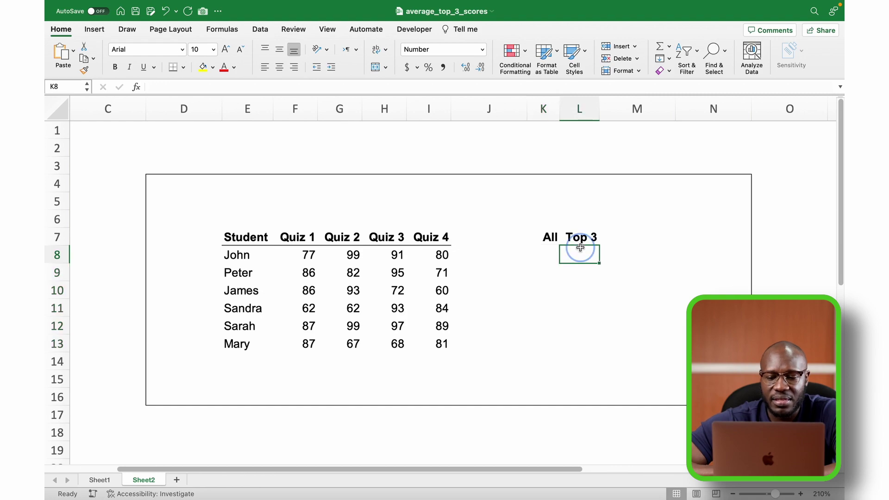
drag(580, 247, 574, 347)
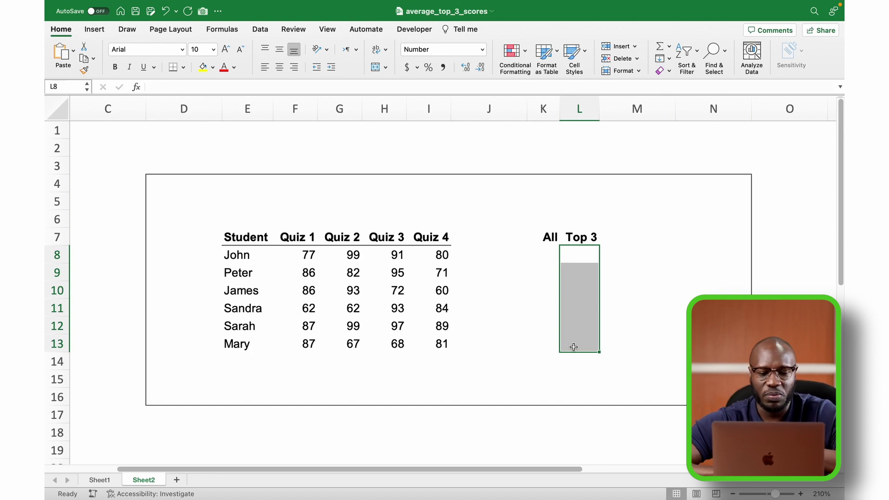
Enter =AVERAGE(F8:I8) in K8 to average the first student's four quiz scores
click(547, 252)
text(=avera`)
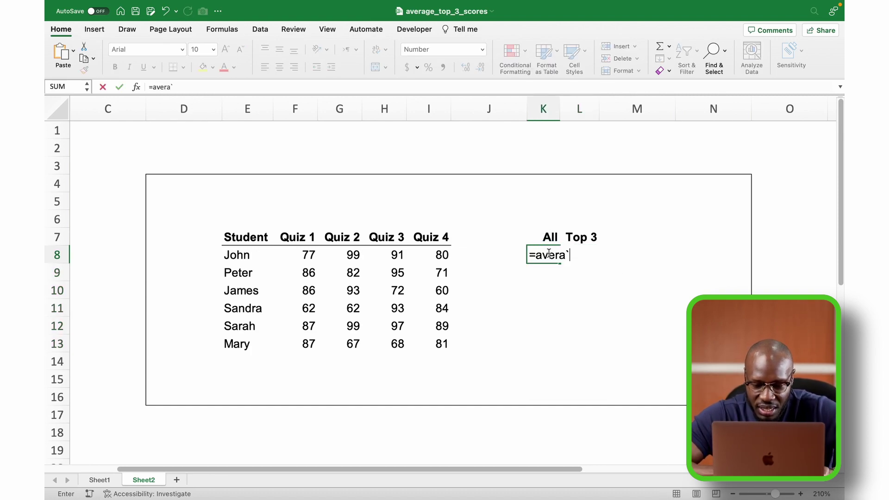
key(BackSpace)
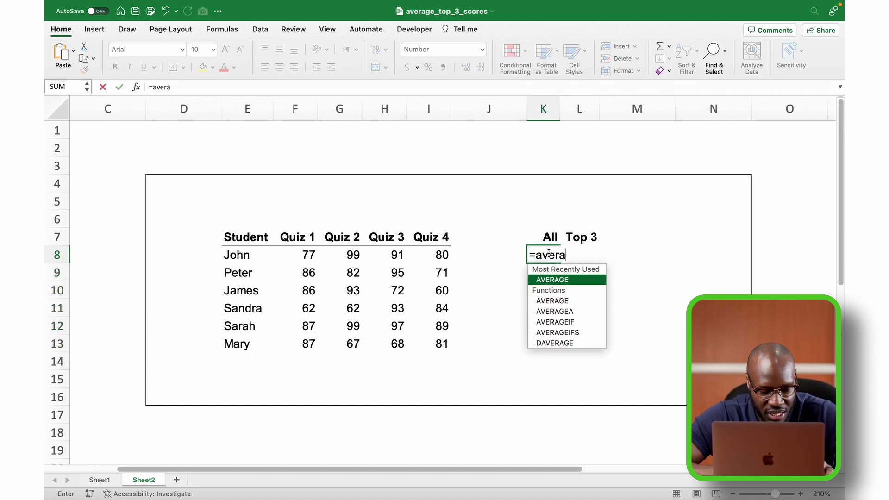
key(Tab)
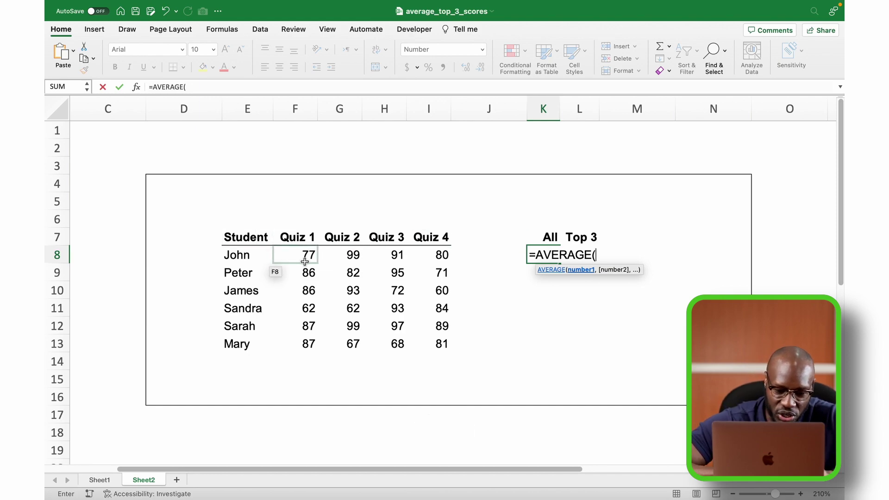
drag(307, 255, 436, 262)
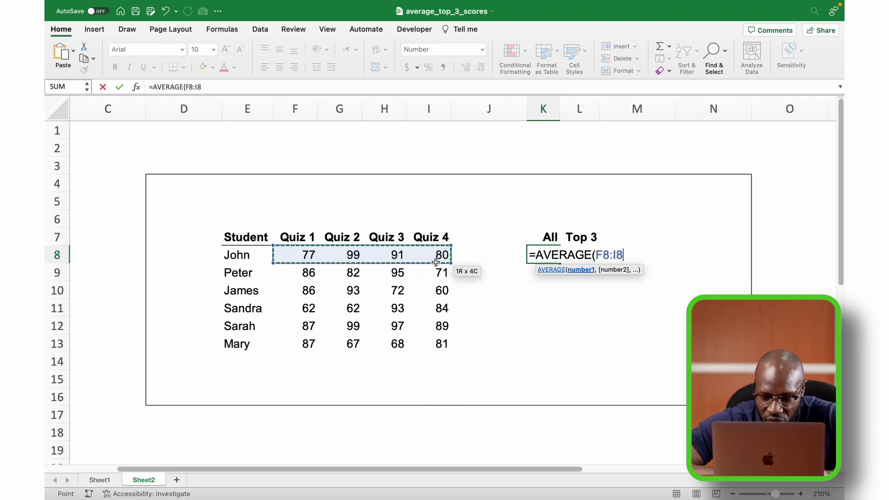
key(Return)
Fill the average formula down K8:K13, giving values from 86.8 to 75.8
click(539, 256)
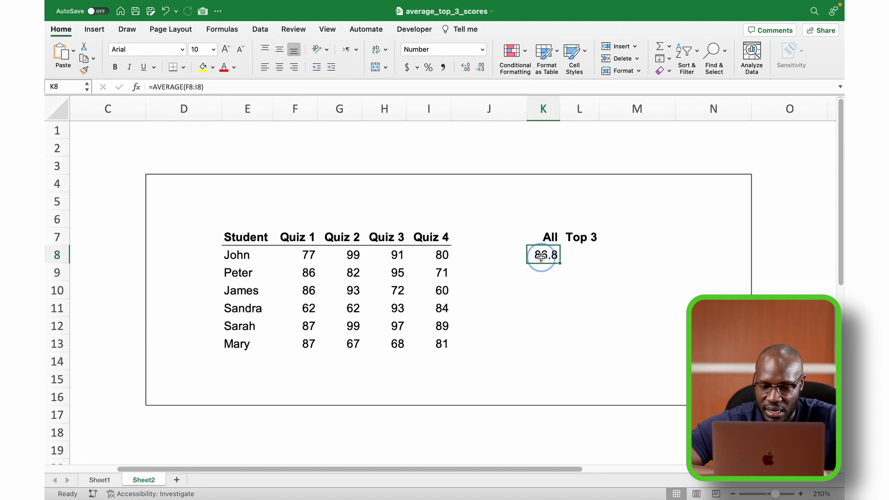
key(shift+Down)
key(shift+Down)
key(shift+Down)
key(shift+Down)
key(shift+Down)
key(shift+Down)
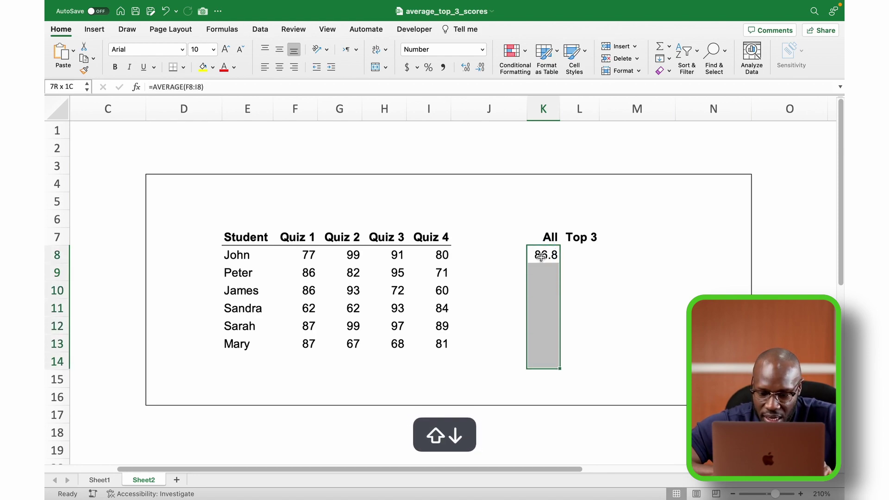
key(shift+Up)
key(super+d)
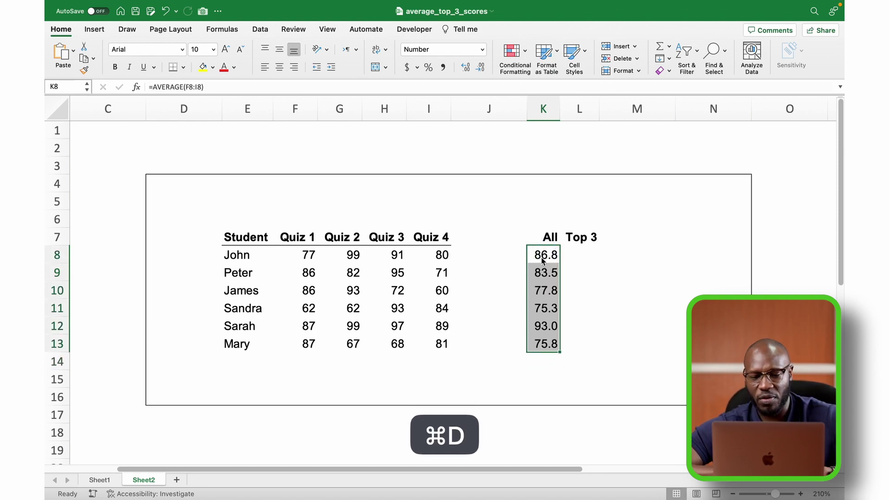
click(586, 309)
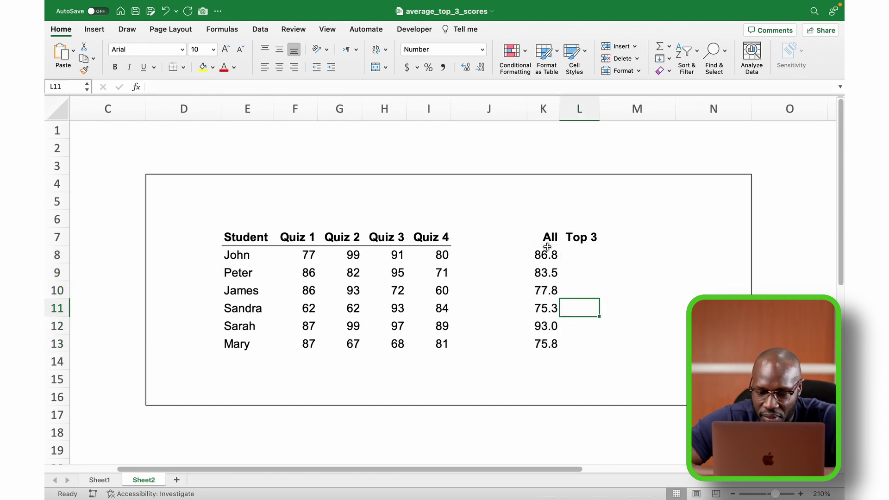
drag(547, 255, 546, 354)
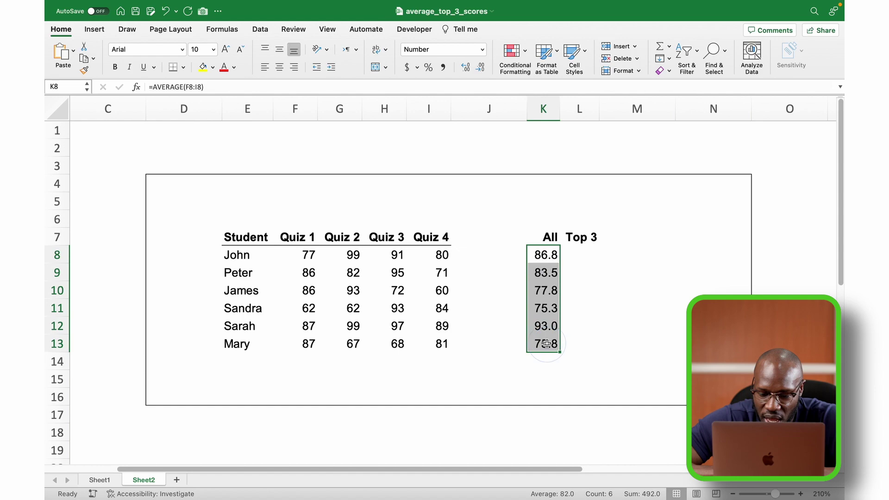
click(578, 377)
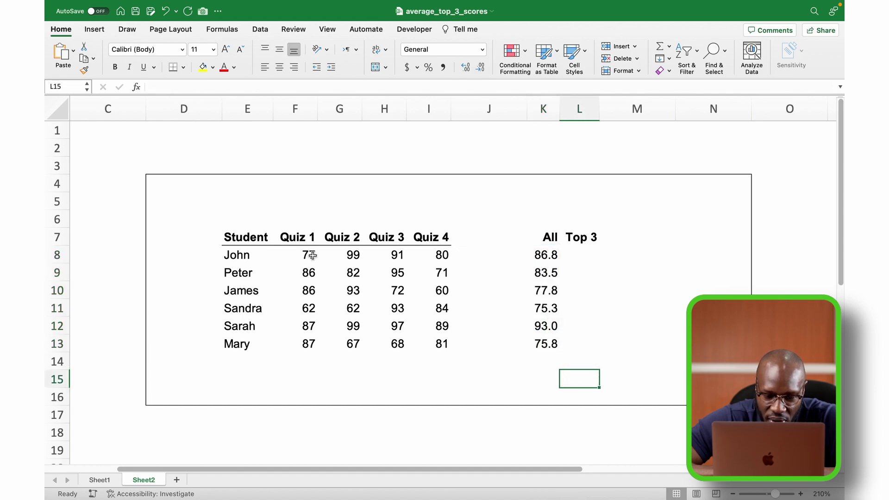
drag(310, 255, 421, 251)
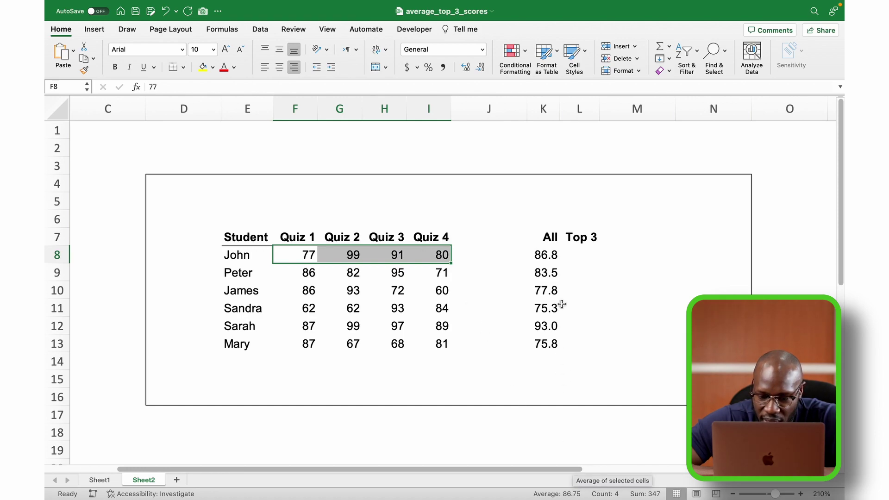
drag(294, 274, 417, 277)
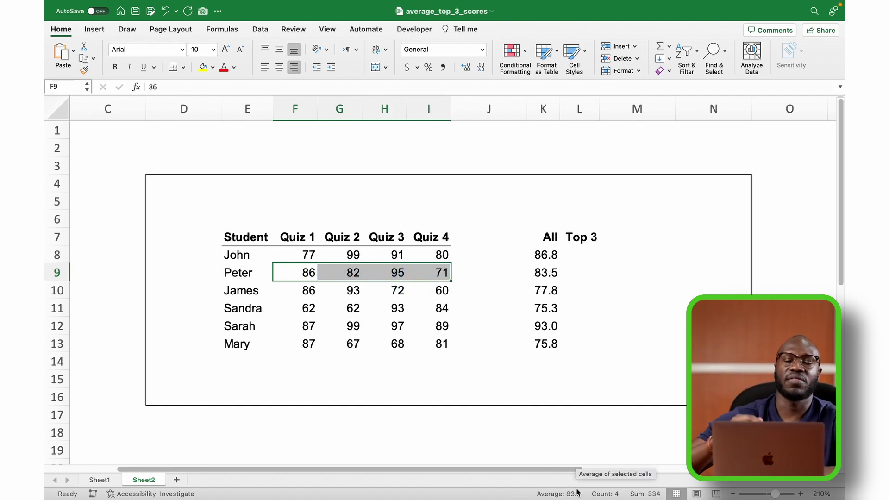
click(580, 252)
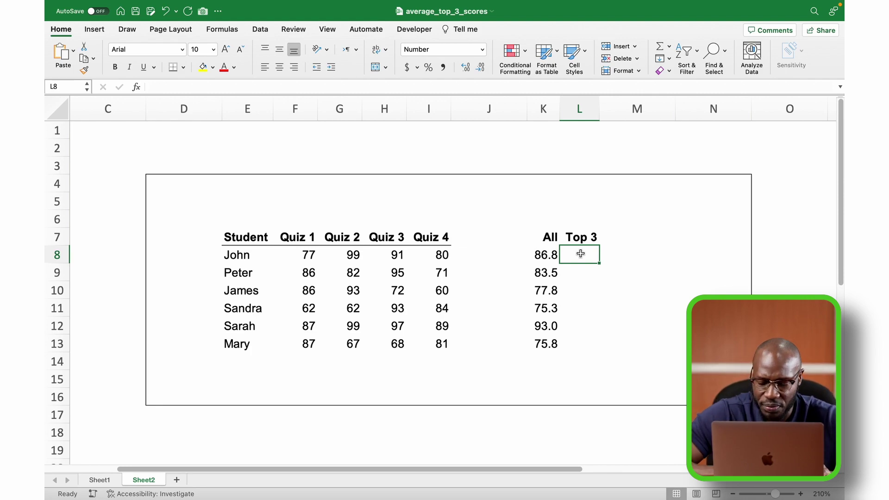
Begin the Top 3 formula in L8 as =AVERAGE(LARGE( using the function suggestions
text(=avera)
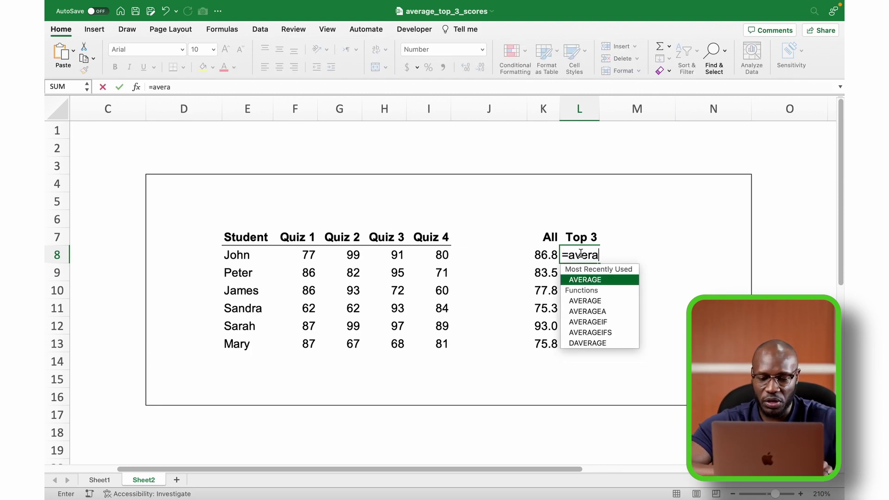
key(Tab)
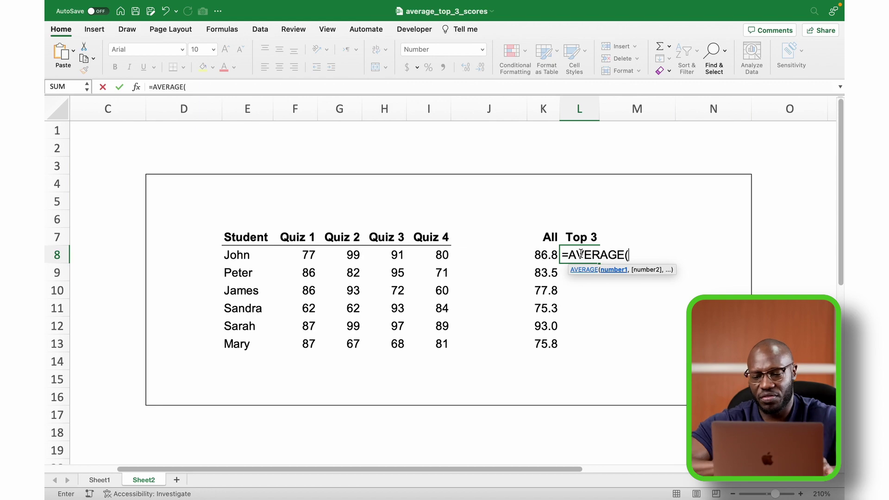
text(large)
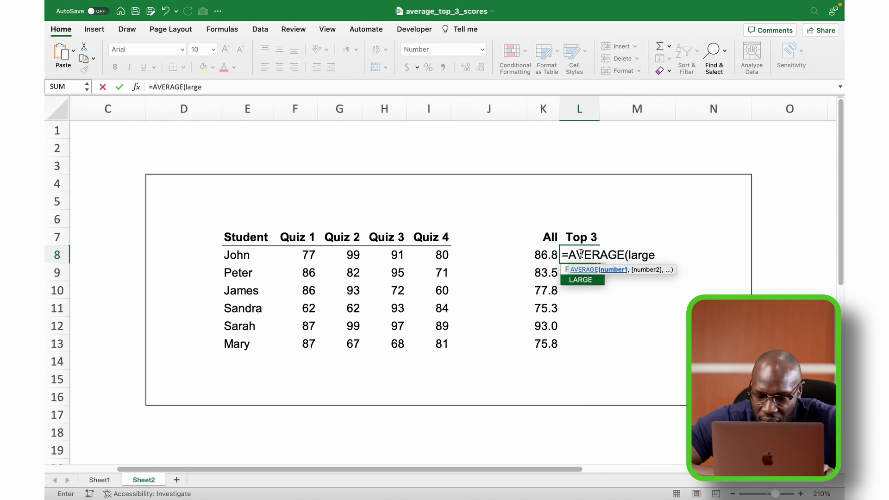
key(Tab)
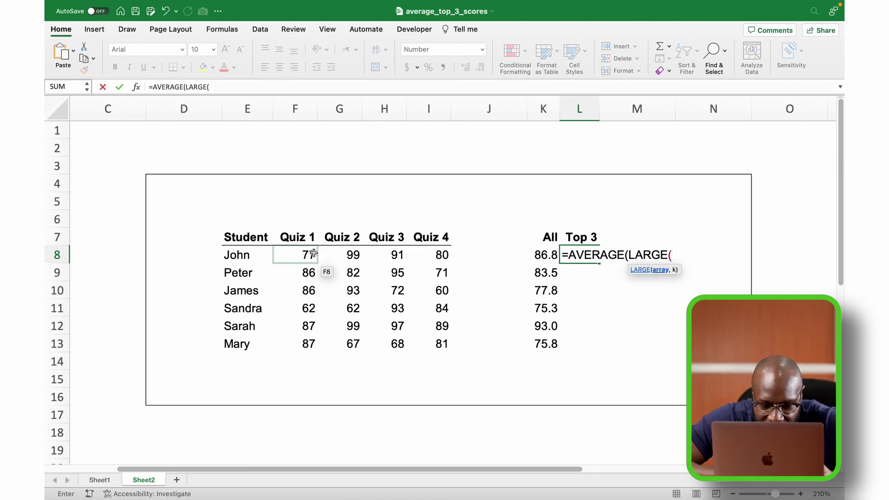
Complete L8 as =AVERAGE(LARGE(F8:I8,{1,2,3})), returning 90.0
drag(308, 253, 429, 249)
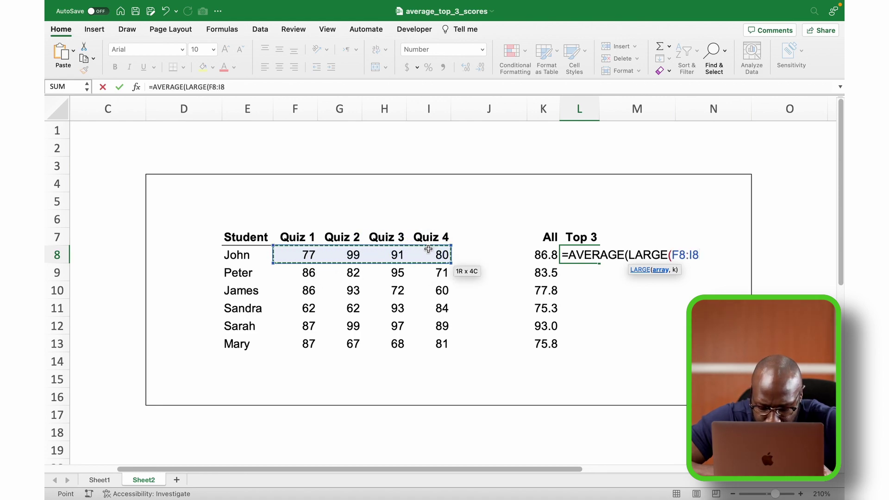
text(,)
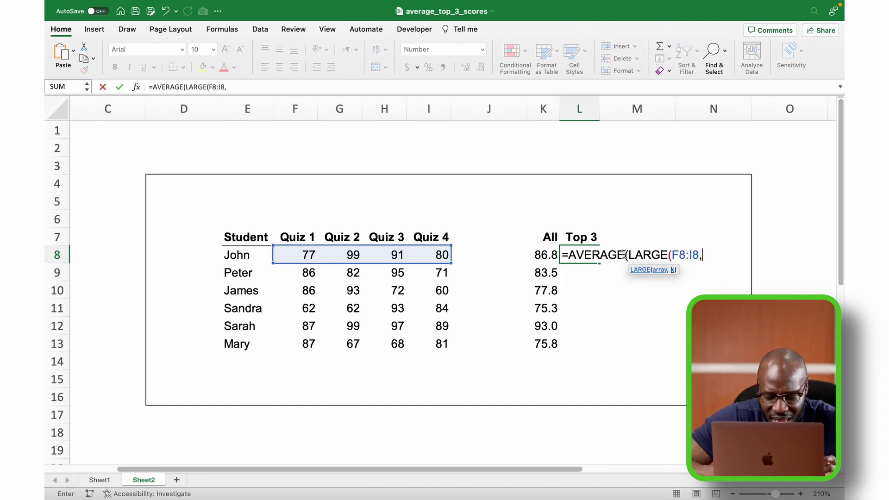
text({1,)
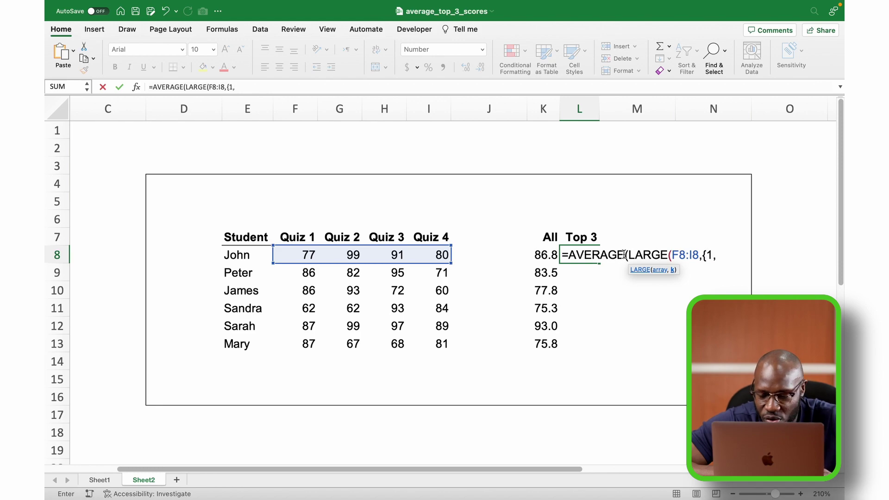
text(2)
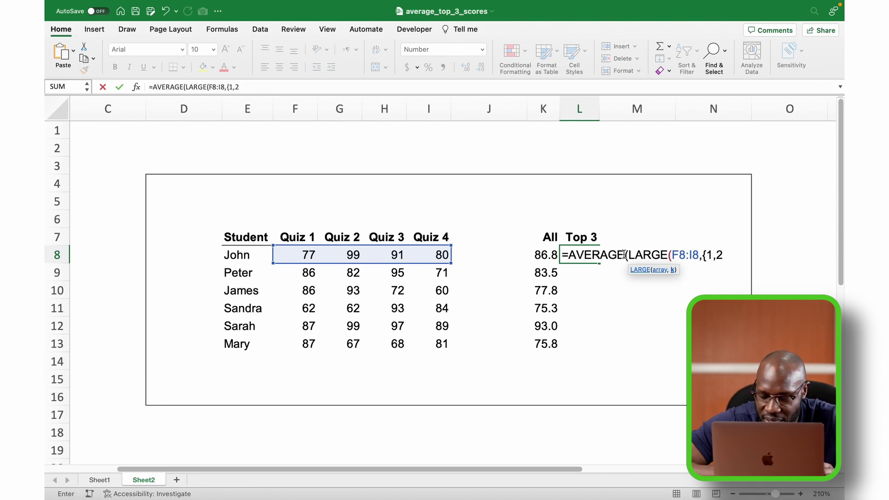
text(,3)
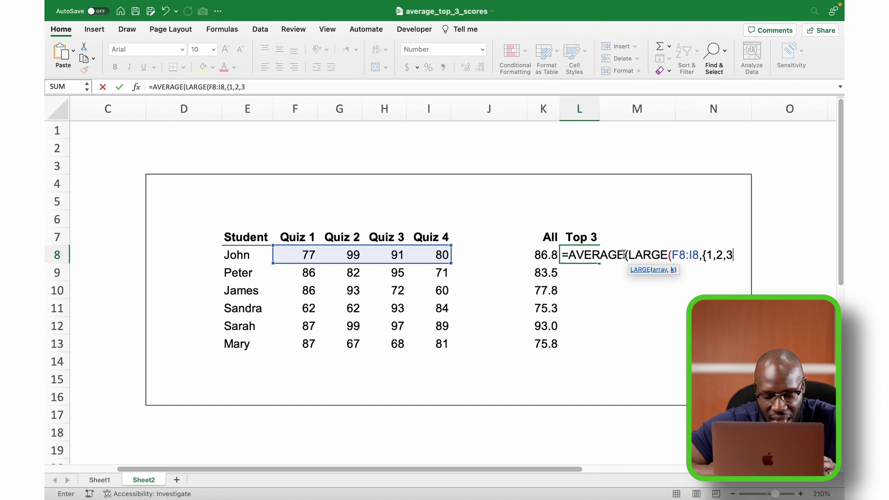
text(})
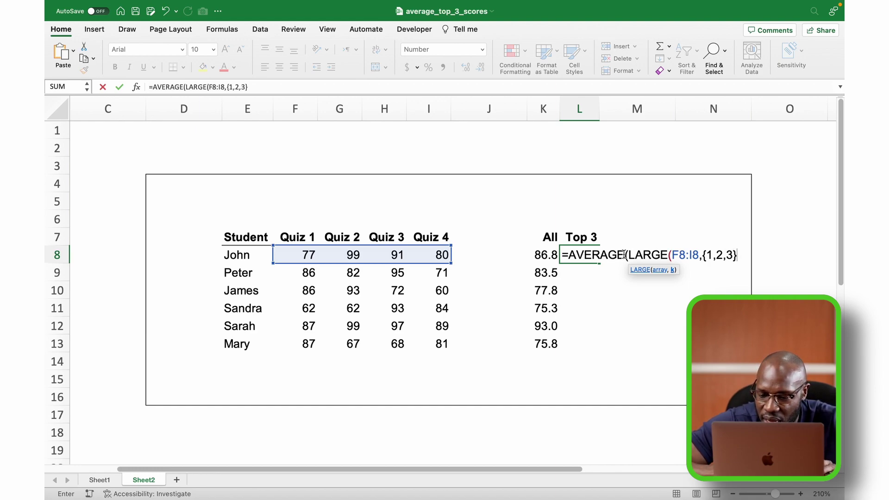
text())
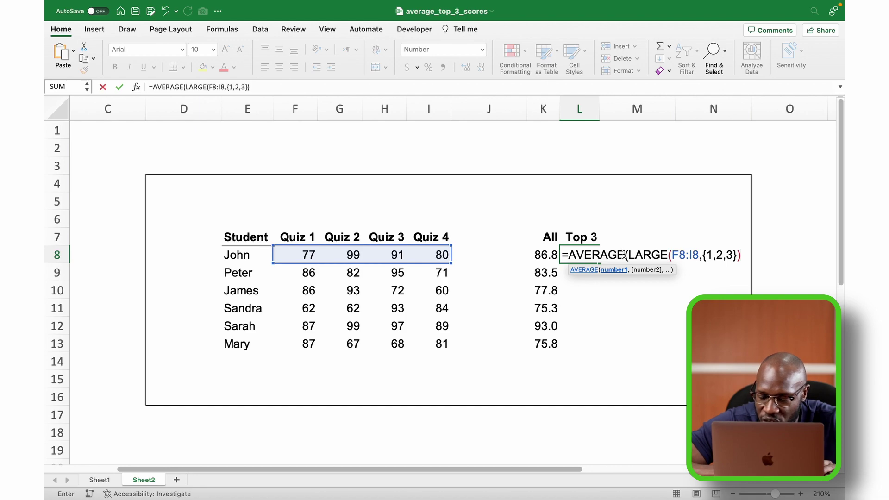
text())
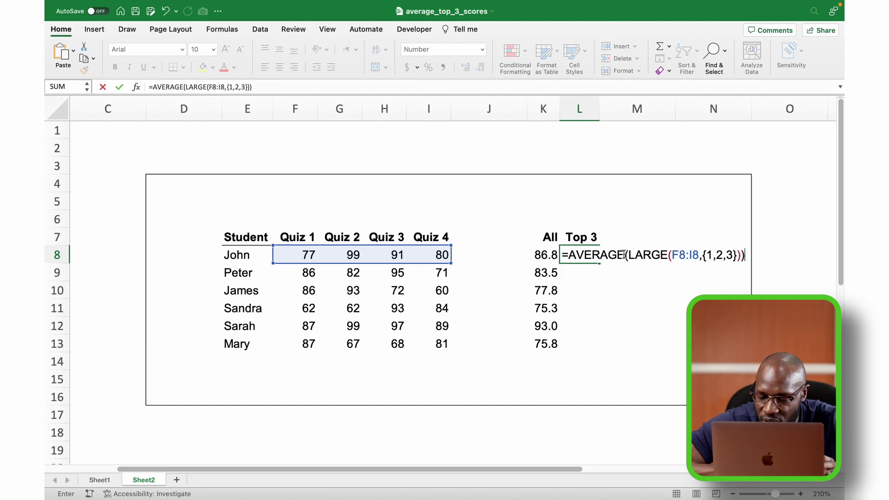
key(Return)
Fill the Top 3 formula down L8:L13, giving 90.0, 87.7, 83.7, 79.7, 95.0, 78.7
click(589, 253)
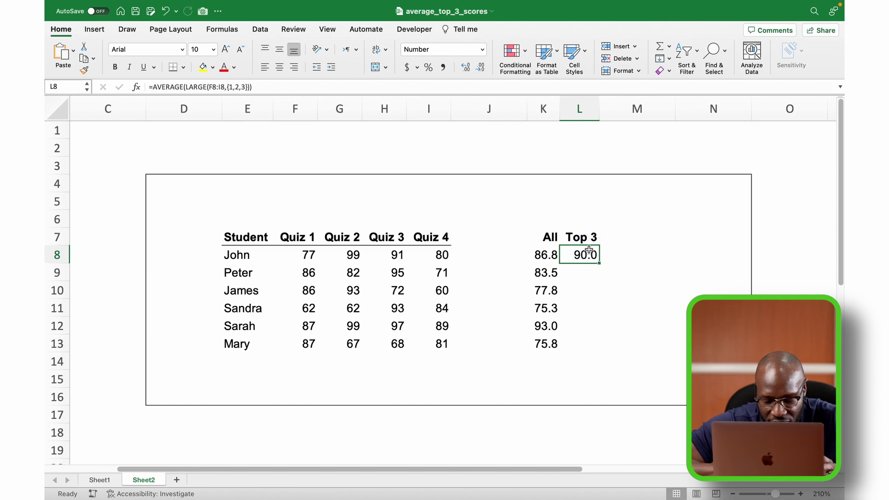
key(shift+Down)
key(shift+Down)
key(shift+Down)
key(shift+Down)
key(shift+Down)
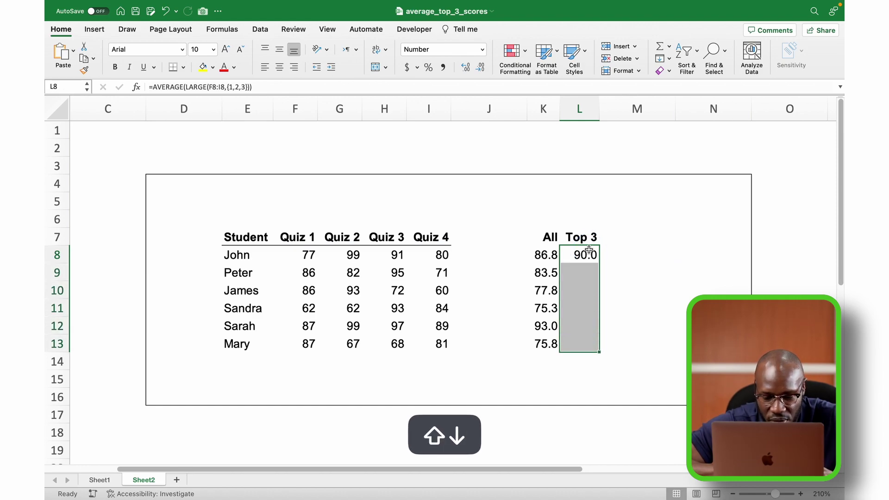
key(super+d)
click(617, 285)
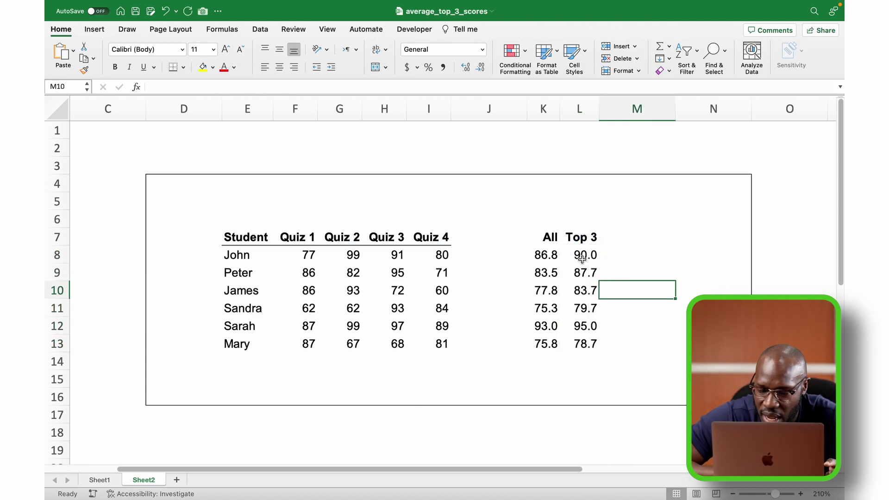
Verify the Top 3 results against the status-bar figures for G8:I8 and G11:I11
click(582, 257)
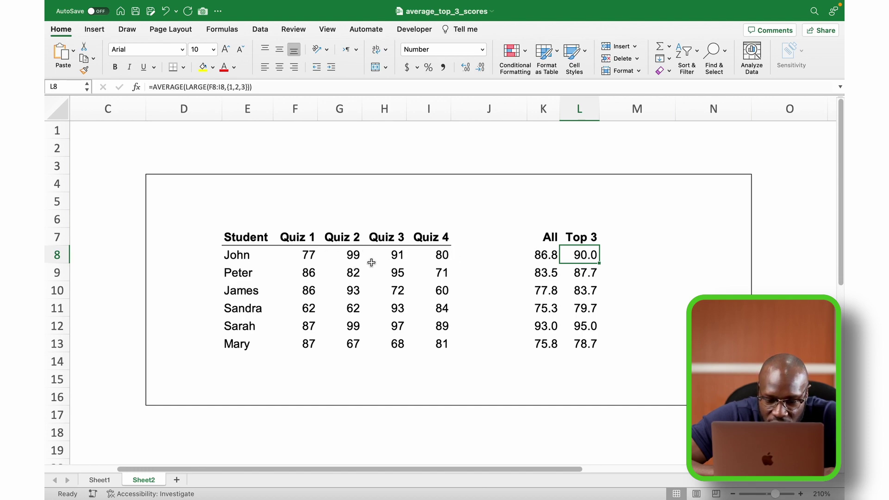
drag(357, 258, 426, 256)
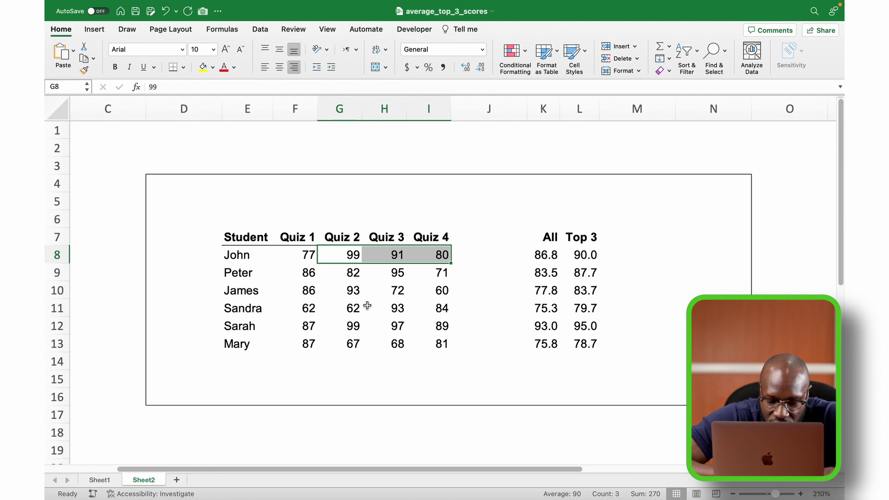
drag(353, 310, 425, 308)
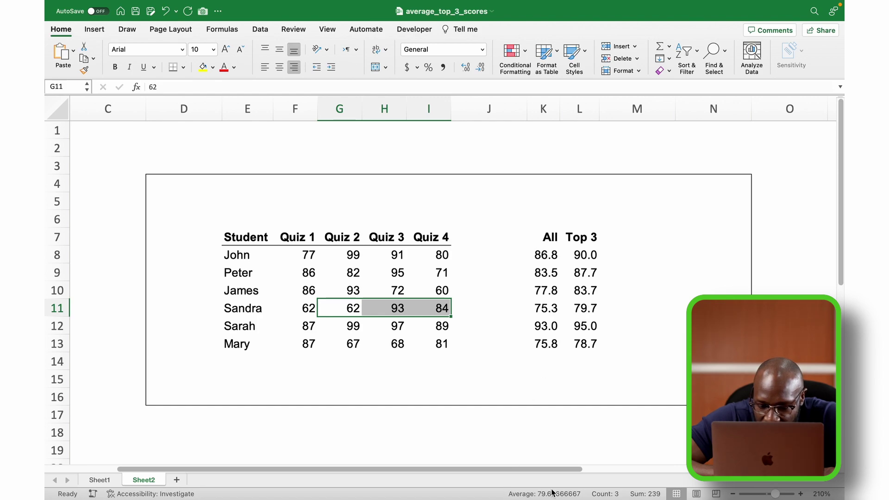
click(579, 308)
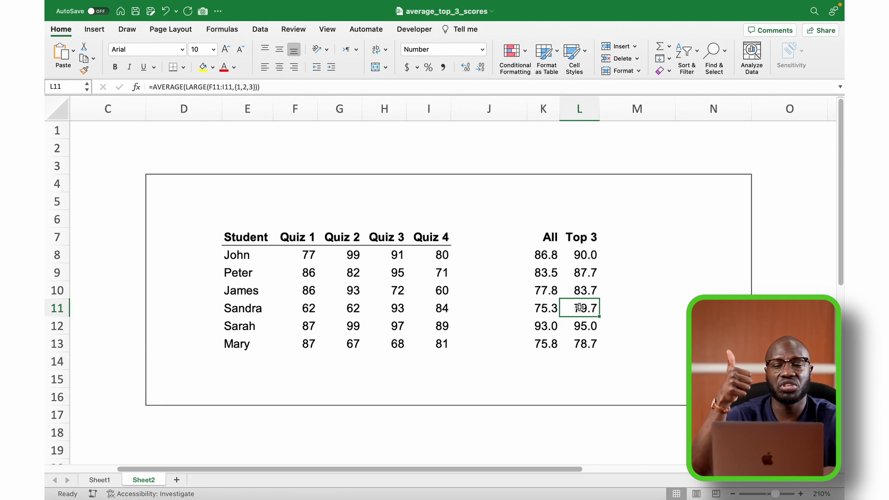
click(625, 241)
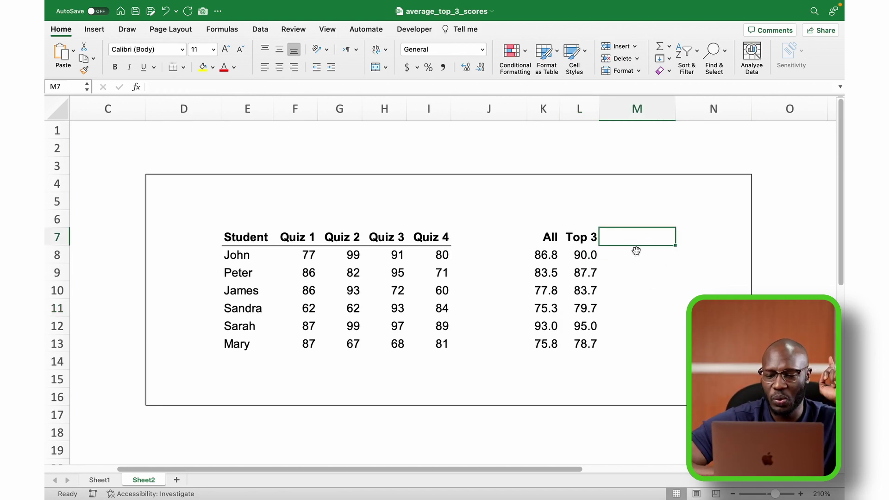
click(638, 253)
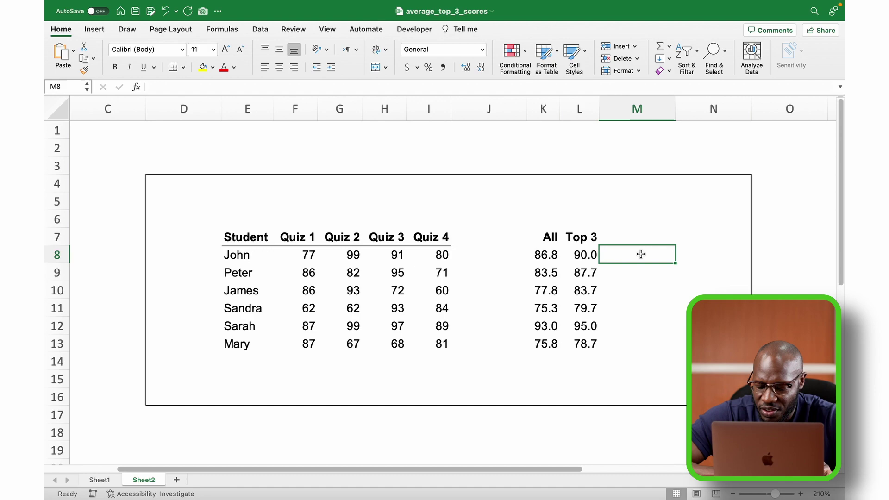
text(=seq)
key(Tab)
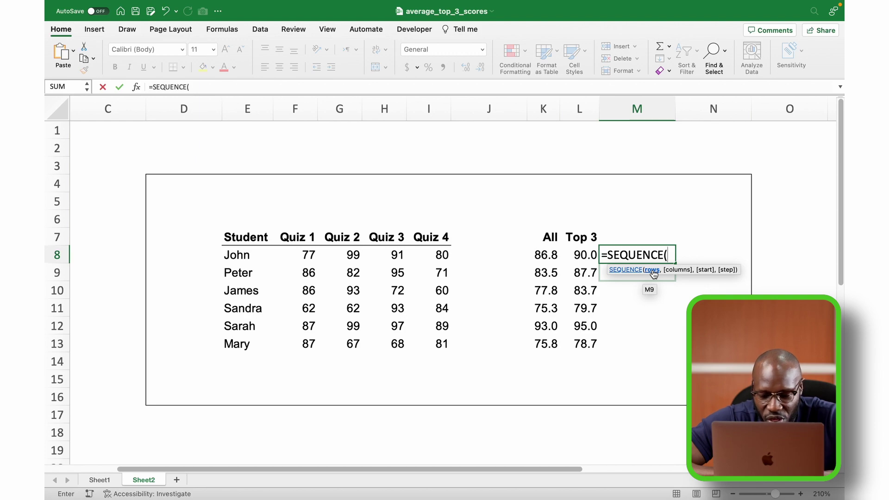
text(3)
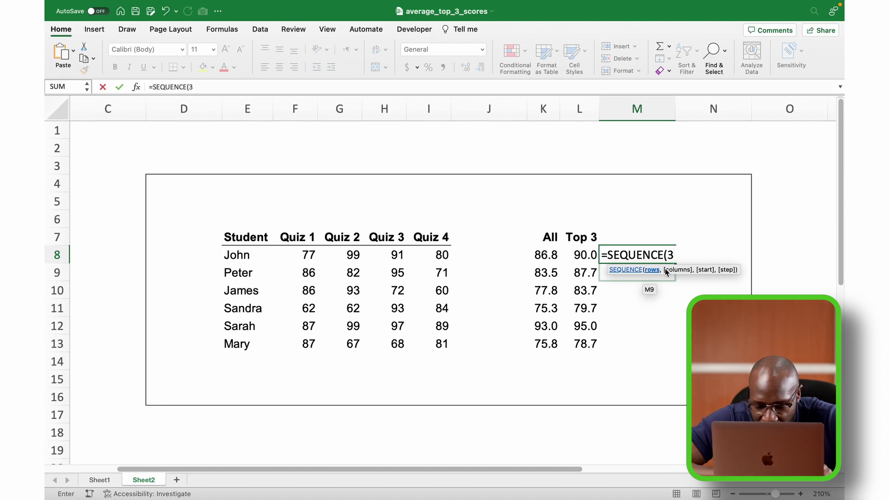
text())
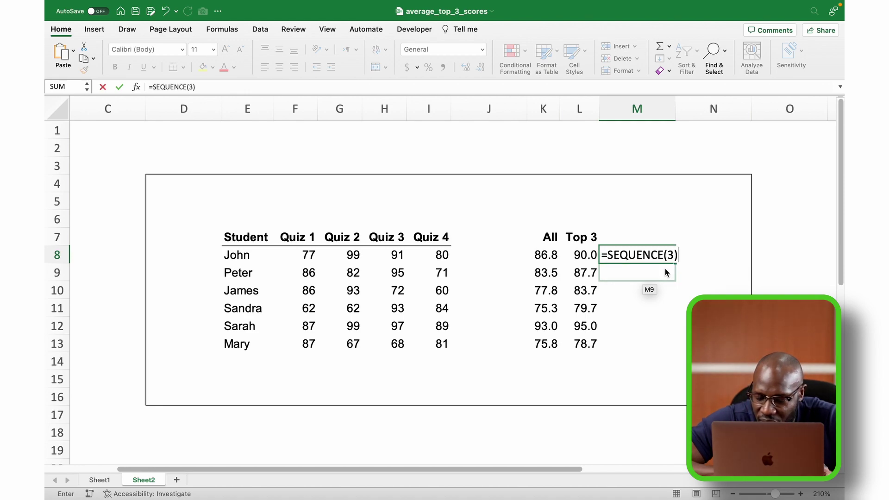
key(Return)
click(655, 257)
drag(655, 258, 655, 291)
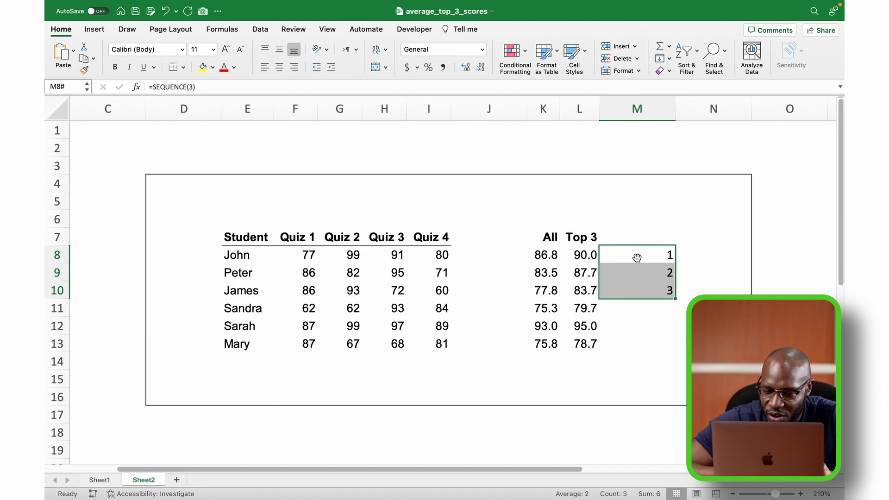
key(Delete)
click(647, 350)
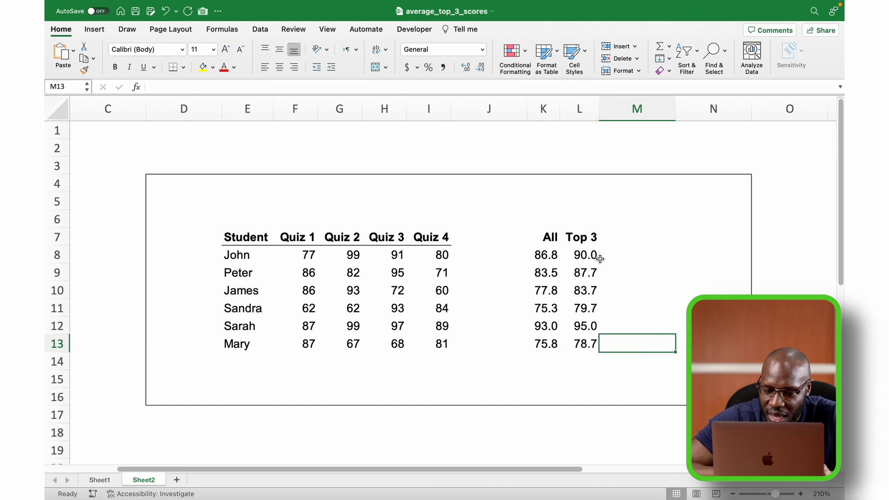
click(588, 255)
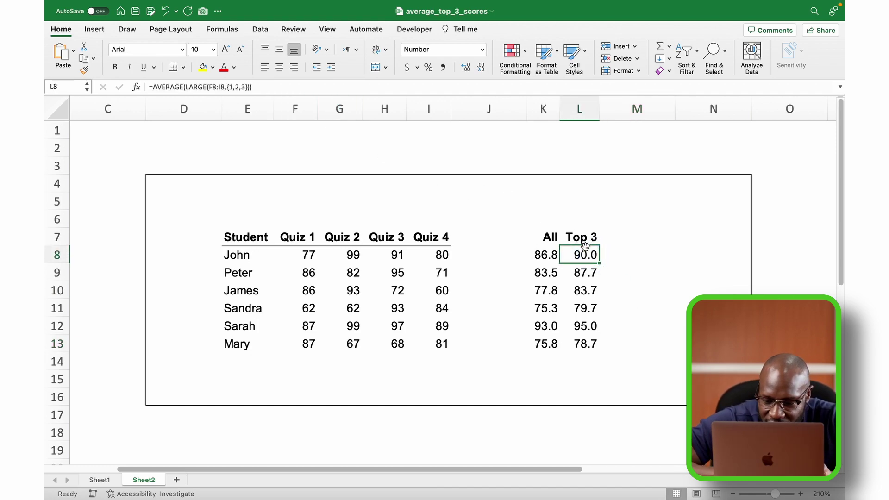
click(584, 253)
double_click(584, 253)
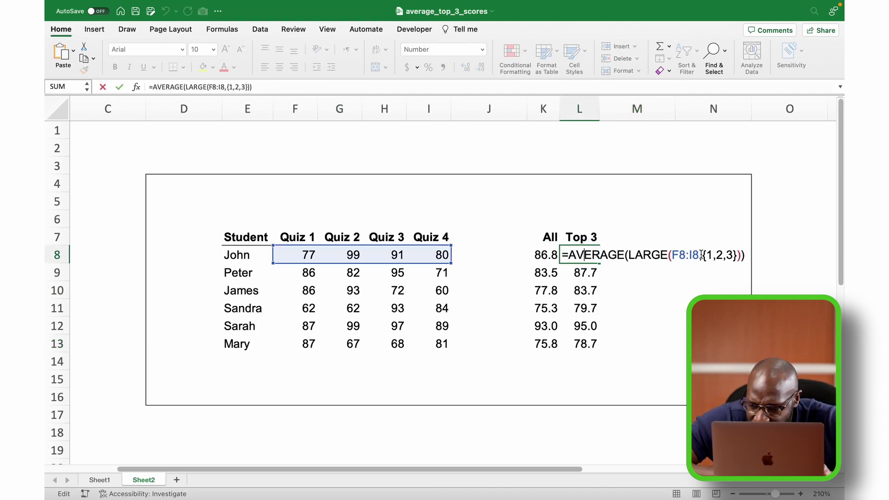
drag(703, 255, 737, 255)
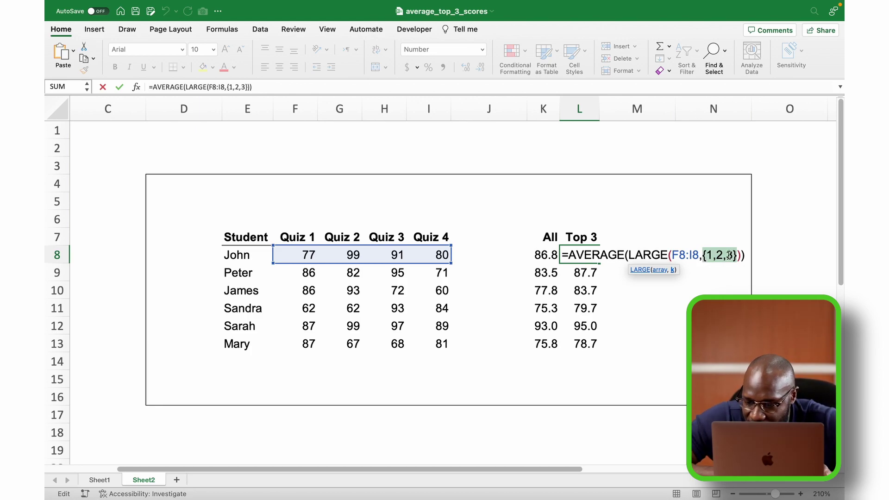
drag(702, 256, 735, 256)
click(517, 379)
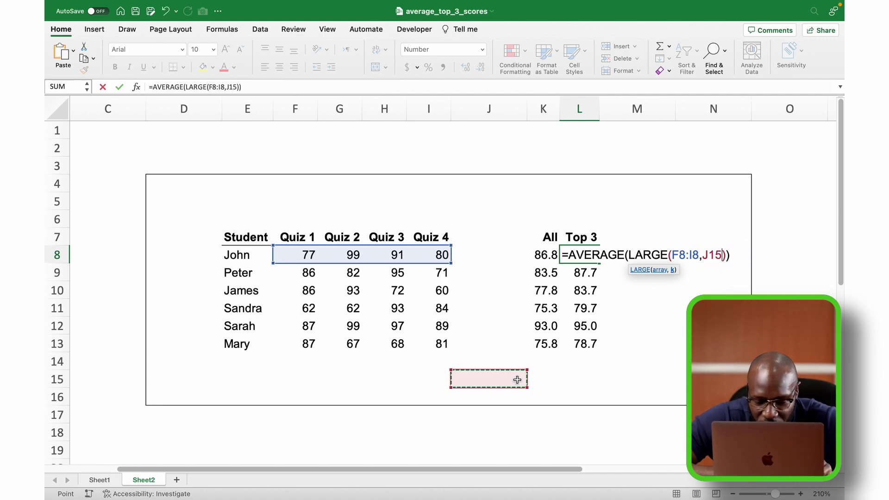
key(Escape)
text(=seq)
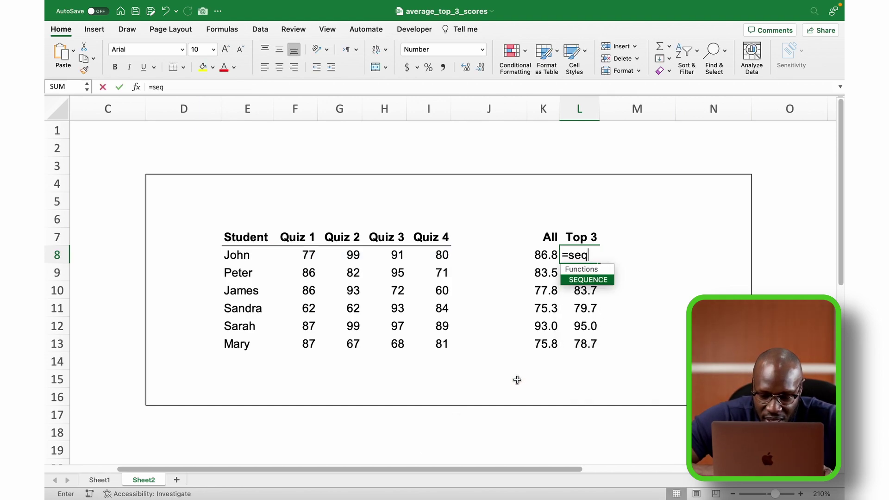
key(Tab)
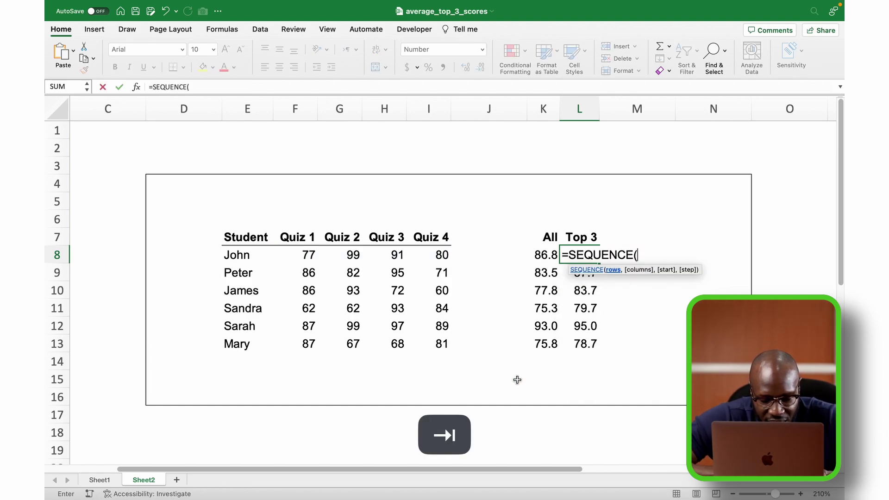
text(3))
key(Return)
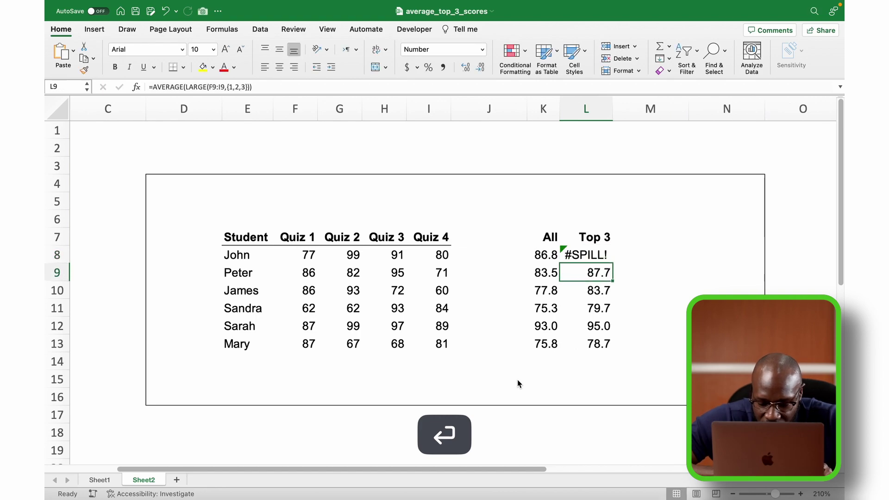
key(super+z)
click(505, 379)
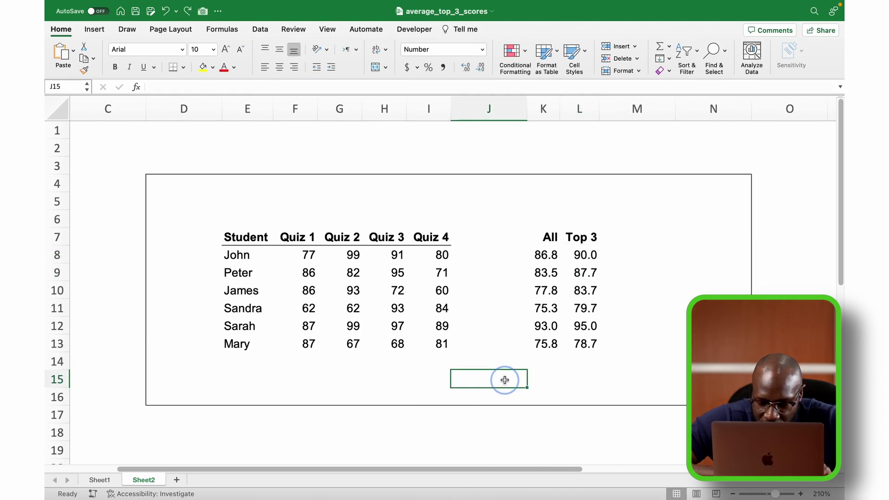
text(=seq)
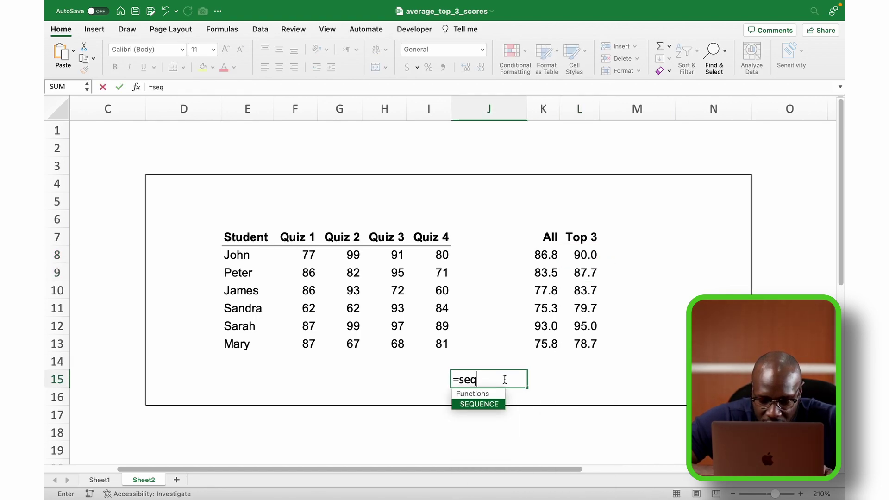
key(Tab)
text(3)
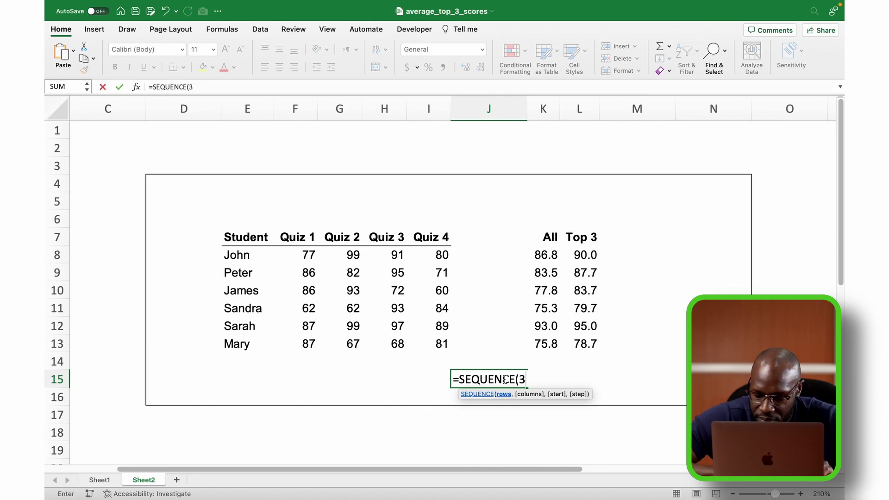
key(Return)
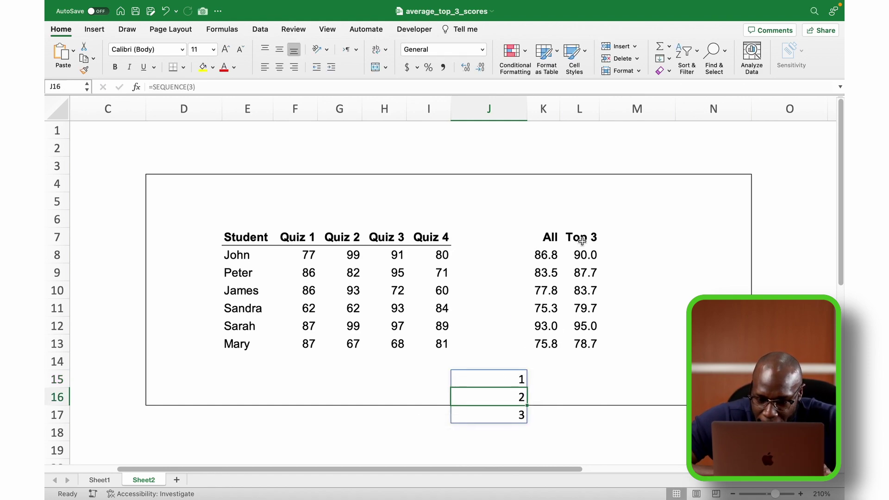
double_click(584, 255)
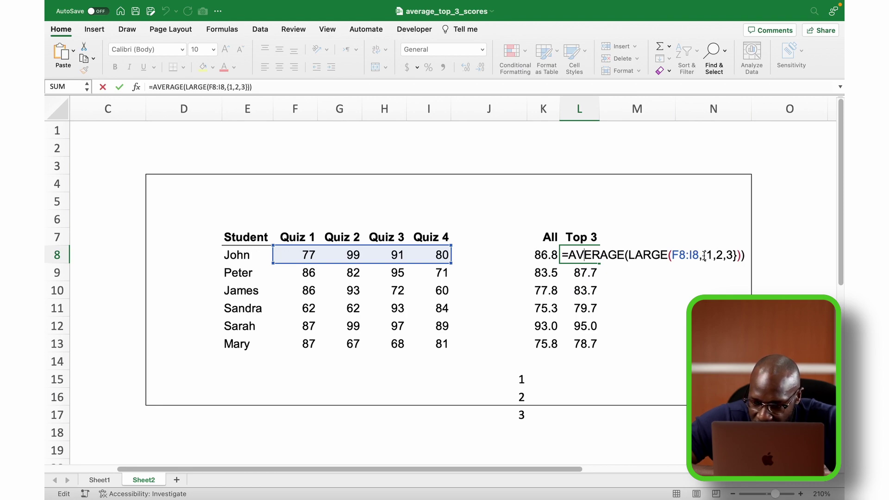
drag(704, 255, 736, 255)
mouse_move(509, 379)
mouse_down()
mouse_move(512, 404)
mouse_move(508, 381)
mouse_up()
key(super+z)
click(617, 254)
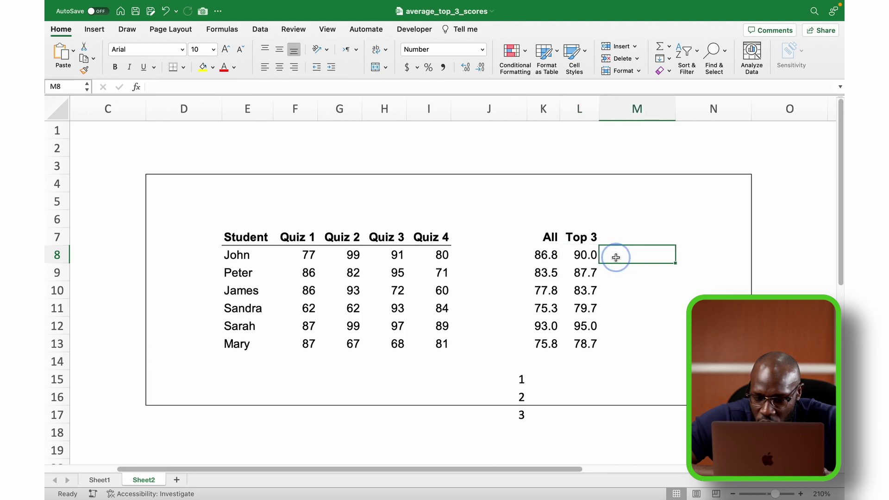
click(585, 257)
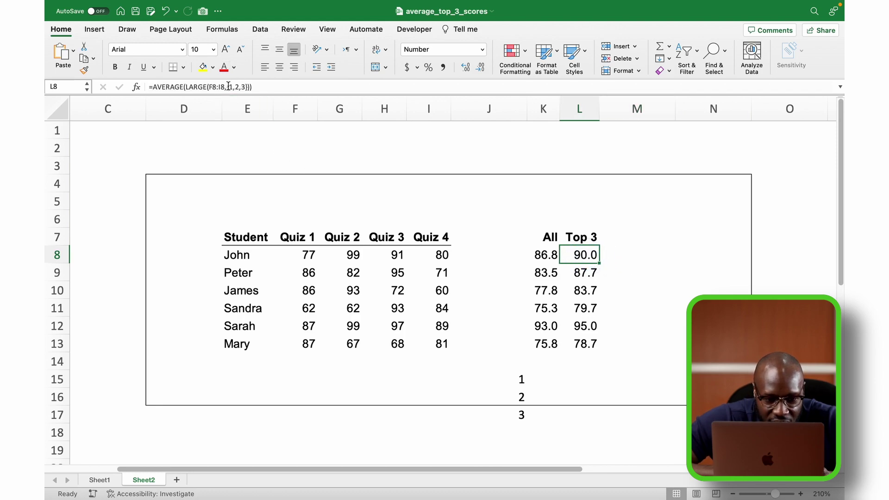
drag(228, 87, 250, 88)
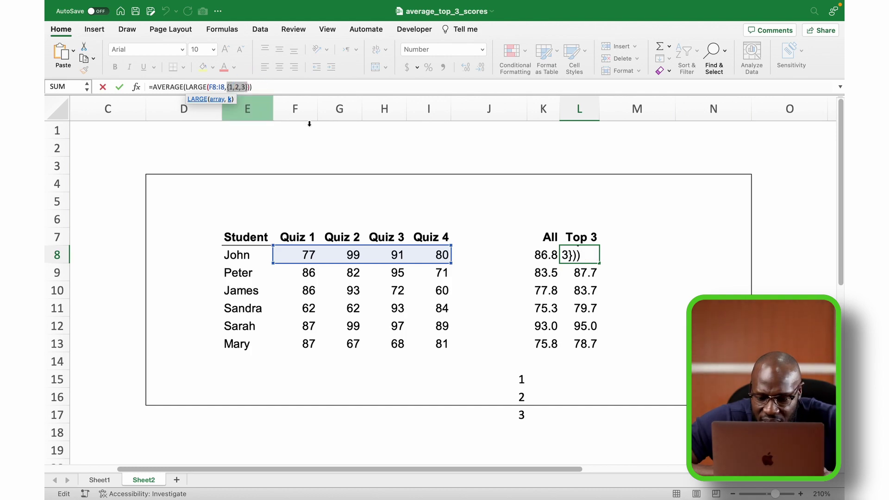
click(620, 252)
key(Escape)
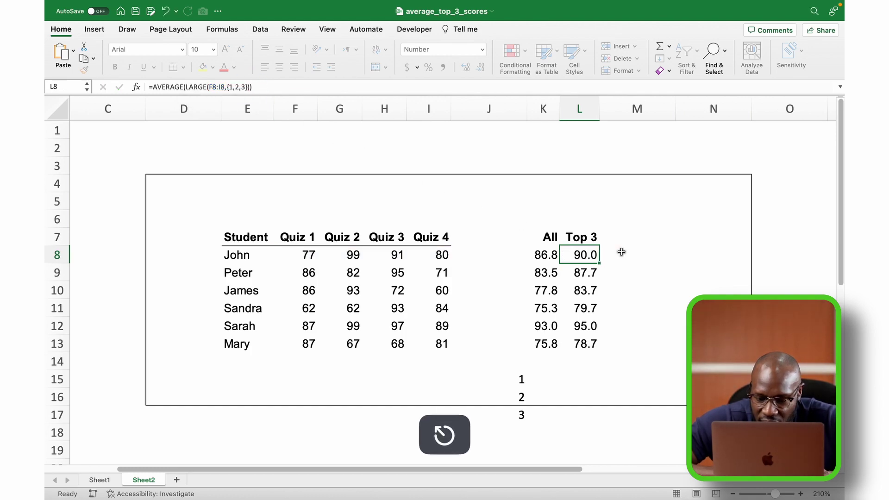
Enter =AVERAGE(LARGE(F8:I8,SEQUENCE(3))) in M8
click(624, 253)
text(=a)
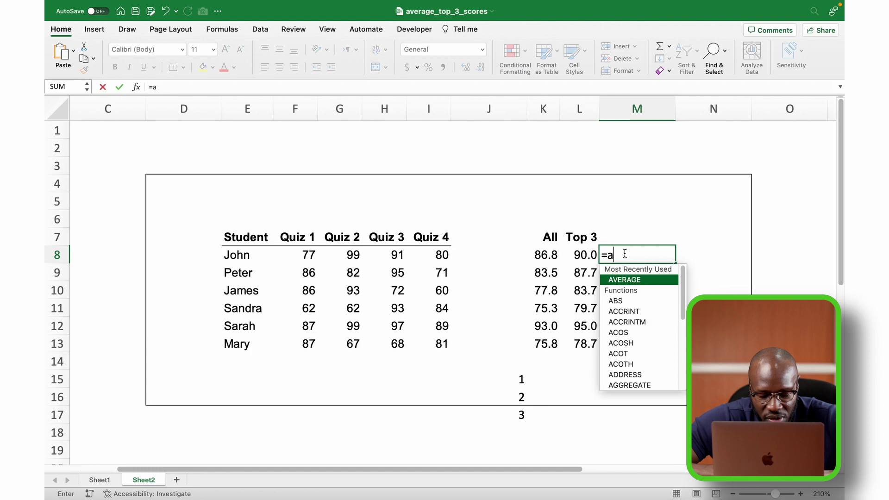
text(vera)
key(Tab)
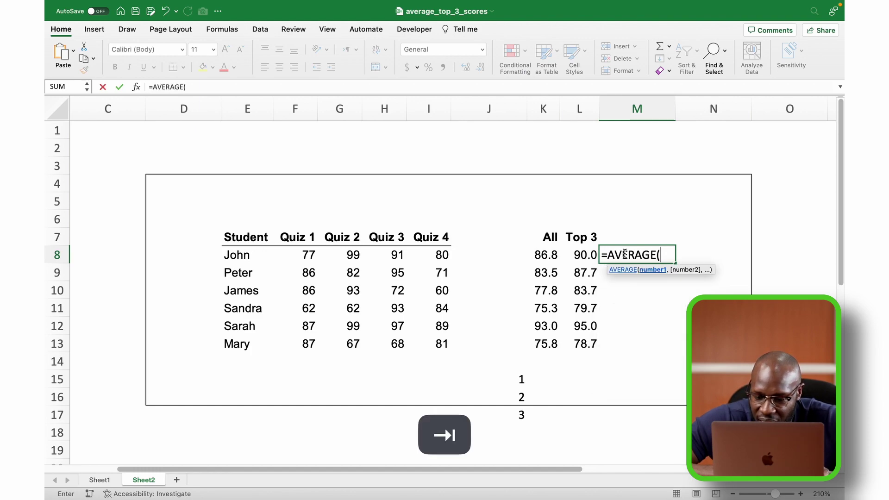
text(larg)
key(Tab)
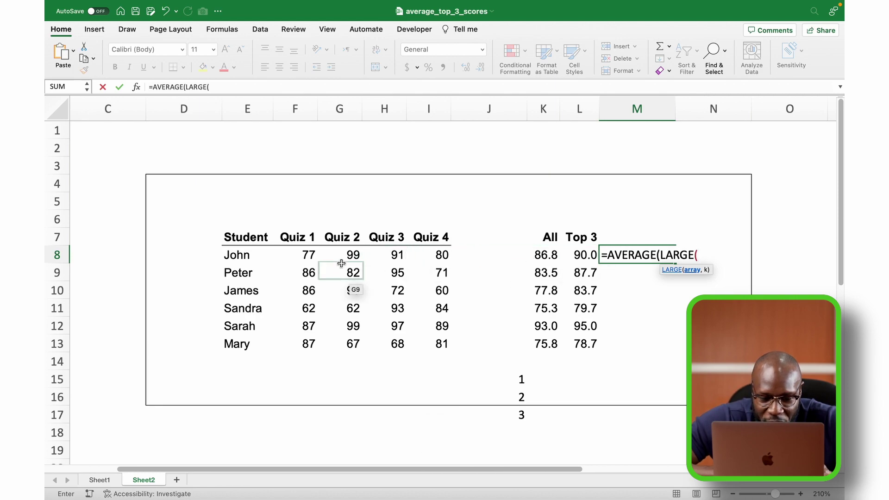
drag(309, 256, 432, 253)
text(,seq)
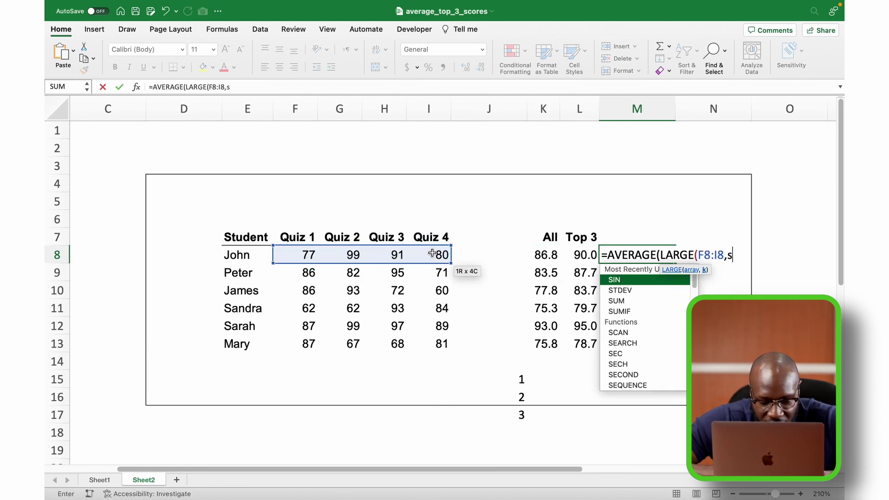
key(Tab)
text(3)
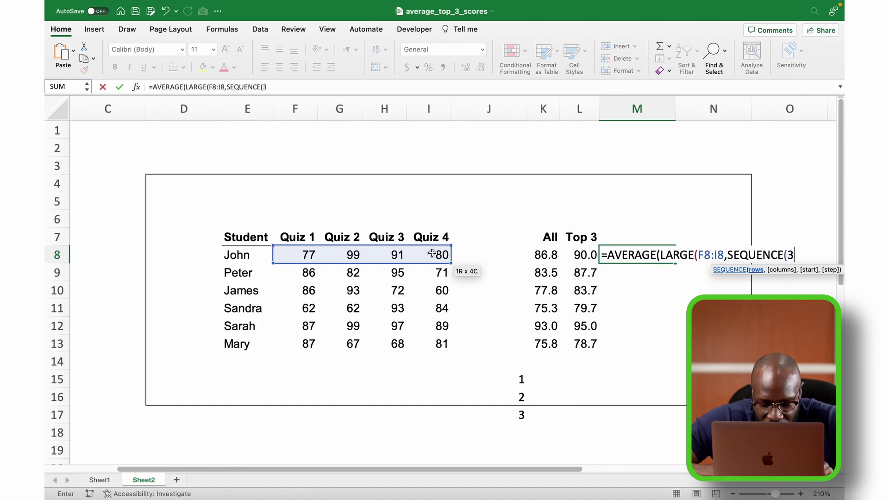
text())))
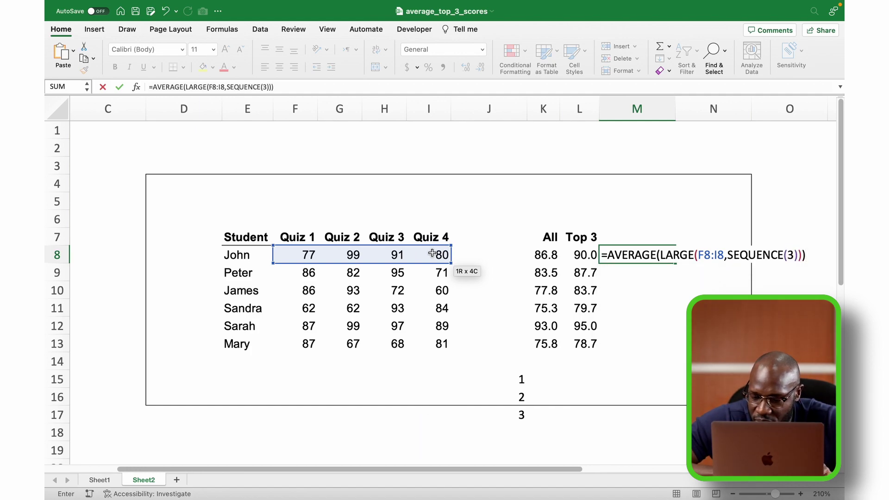
key(Return)
Fill the SEQUENCE formula down M8:M13, giving 90 through 78.6666667
click(607, 256)
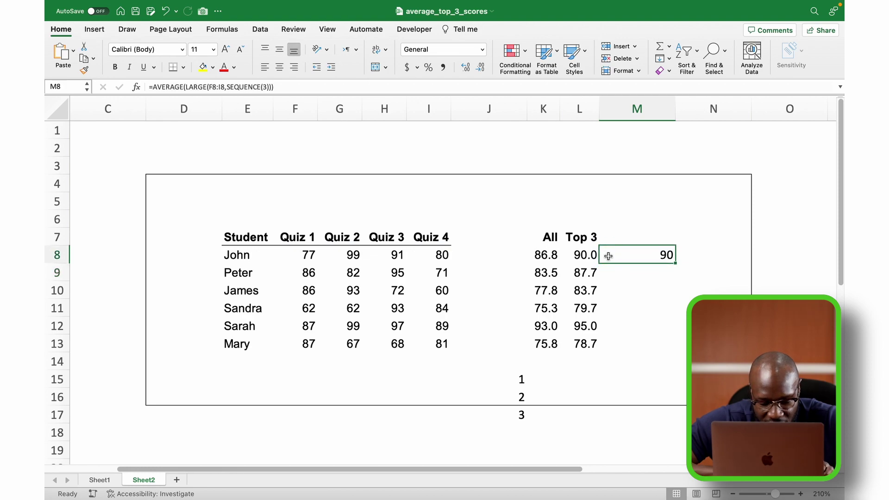
key(shift+Down)
key(shift+Down)
key(shift+Down)
key(shift+Down)
key(shift+Down)
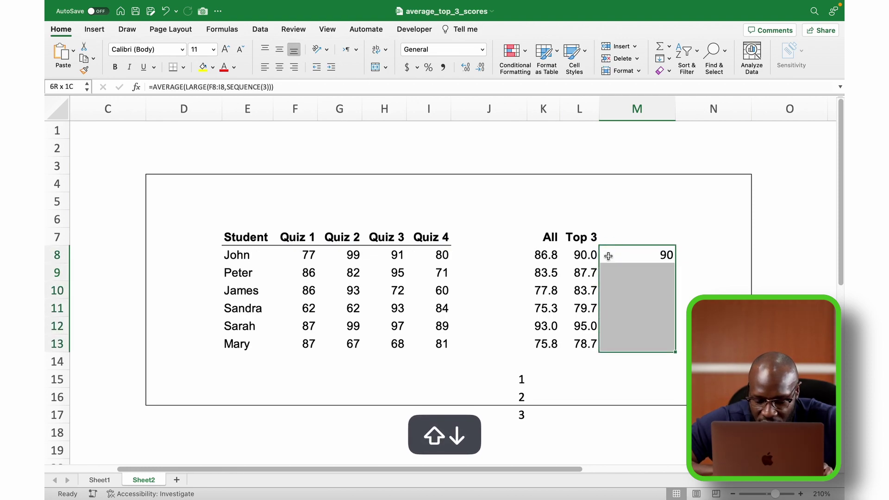
key(super+d)
click(630, 268)
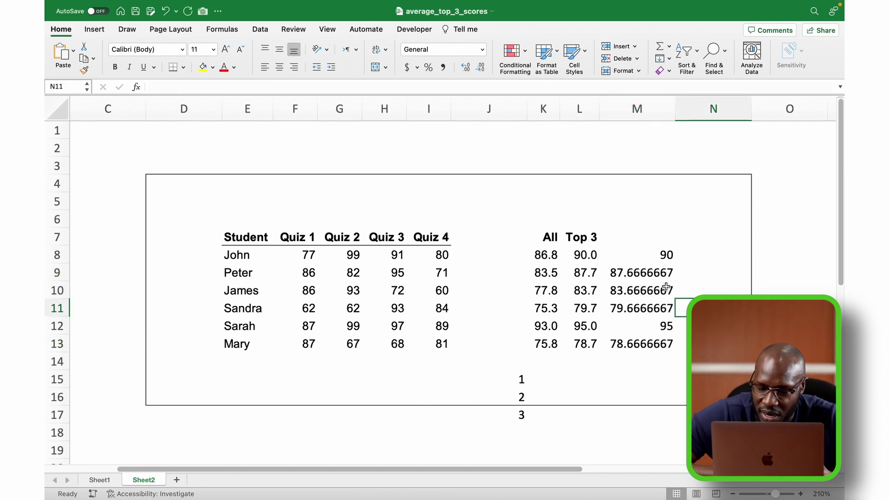
drag(644, 259, 647, 342)
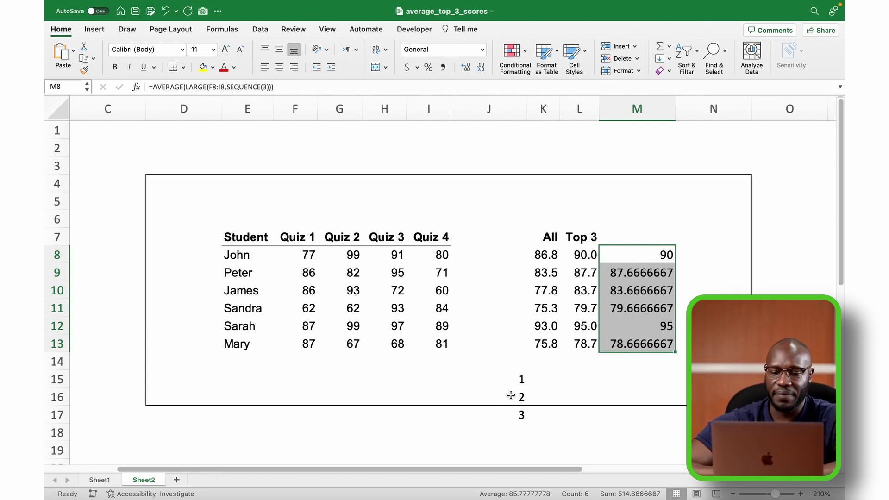
drag(512, 374, 511, 411)
Delete the helper numbers 1–3, then tile Excel left and the ChatGPT window right
key(Delete)
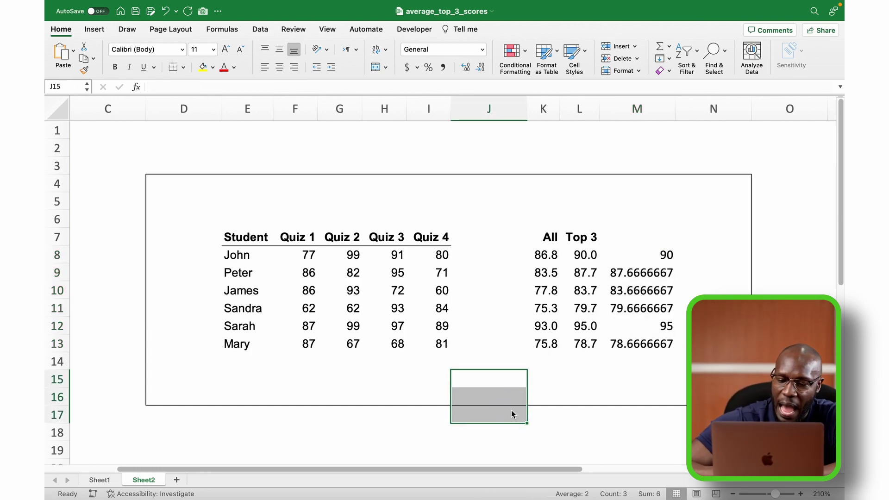
click(562, 379)
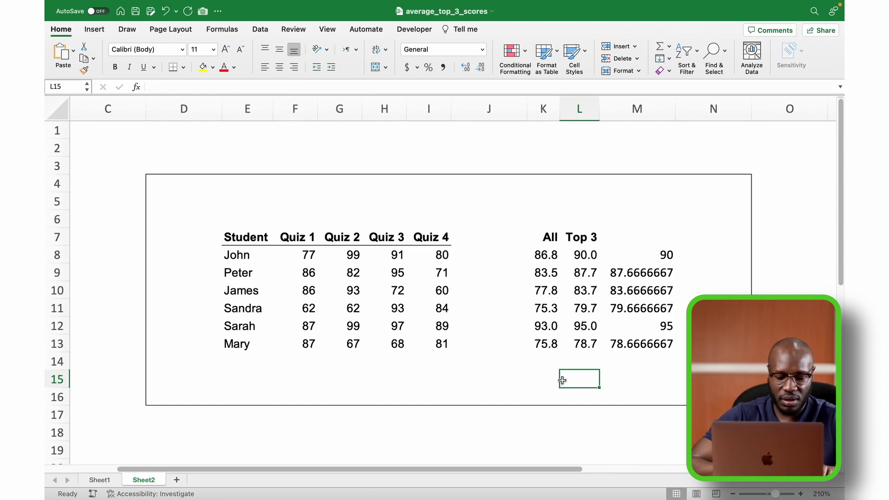
key(ctrl+super+f)
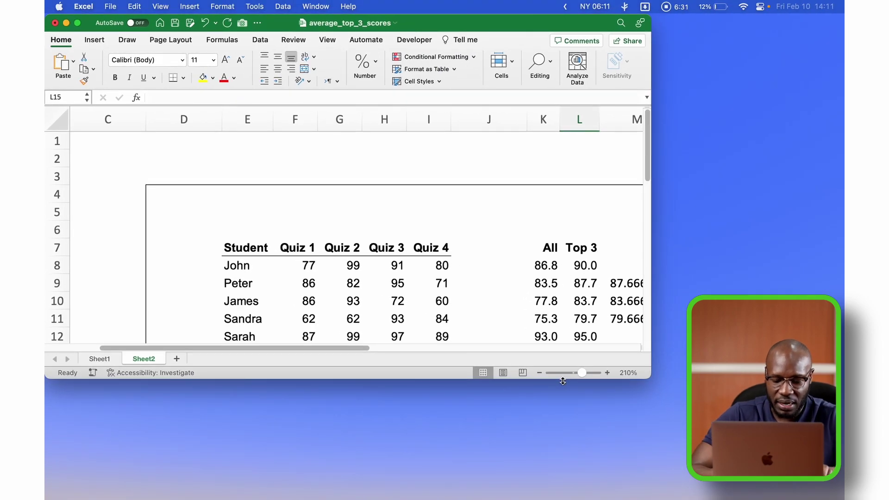
key(ctrl+alt+Left)
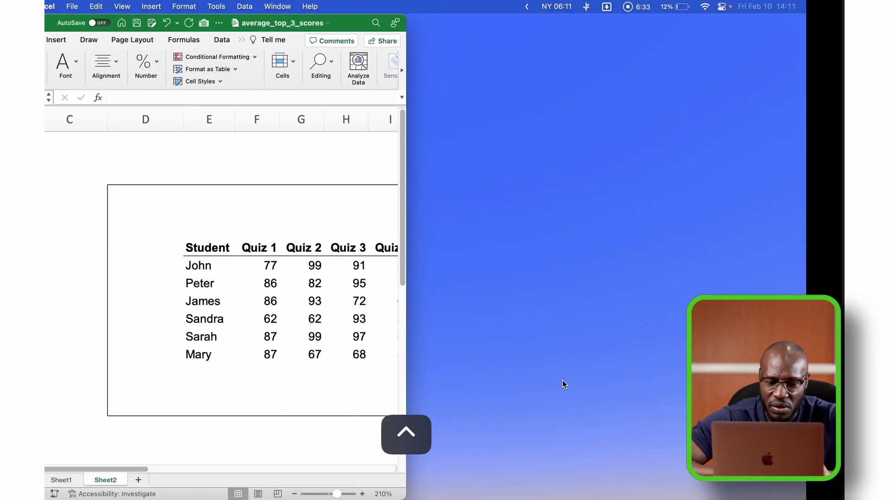
key(ctrl+Right)
click(512, 399)
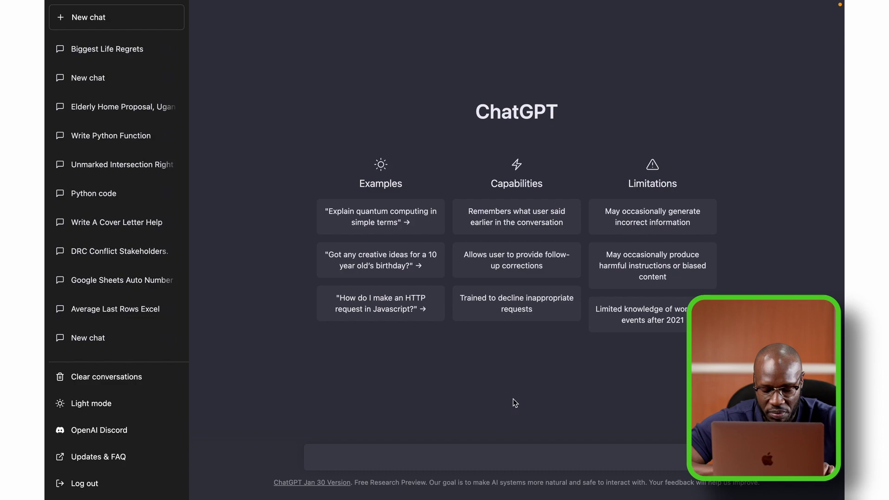
key(ctrl+super+f)
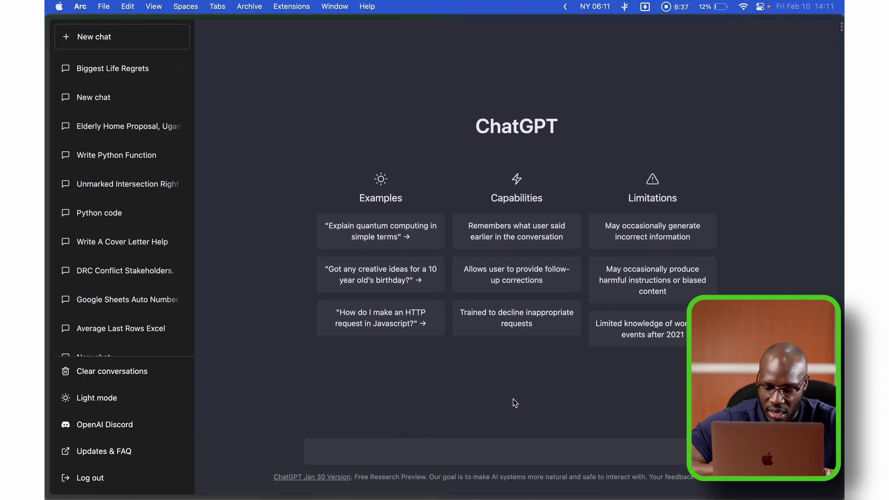
key(ctrl+alt+Right)
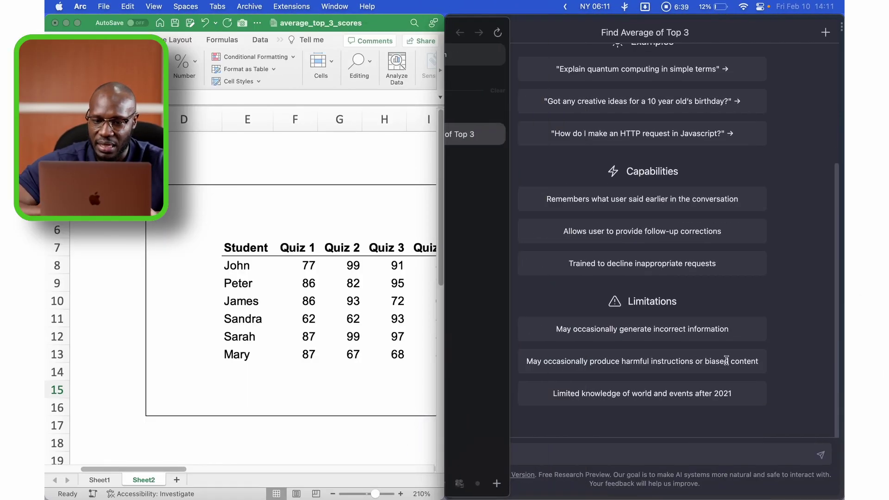
Ask ChatGPT how to find the average of the top 3 numbers
click(512, 451)
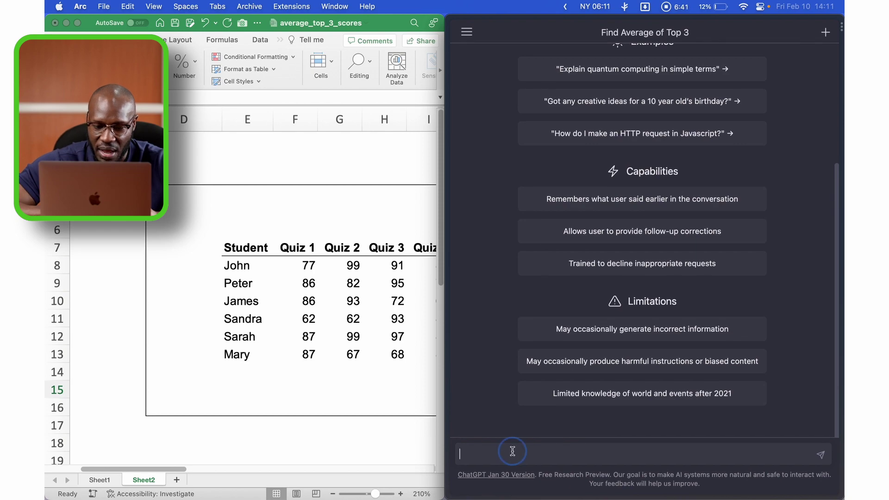
scroll(296, 410, right, 5)
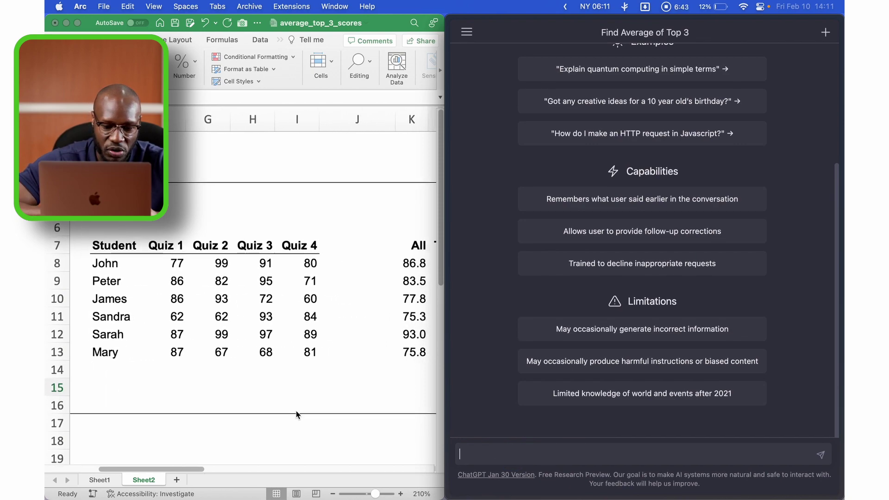
scroll(296, 410, right, 3)
scroll(296, 410, left, 3)
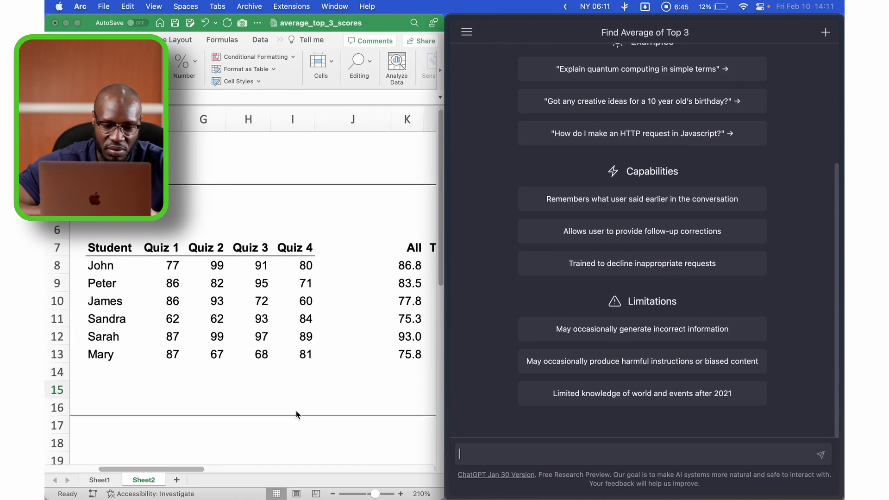
scroll(296, 410, right, 1)
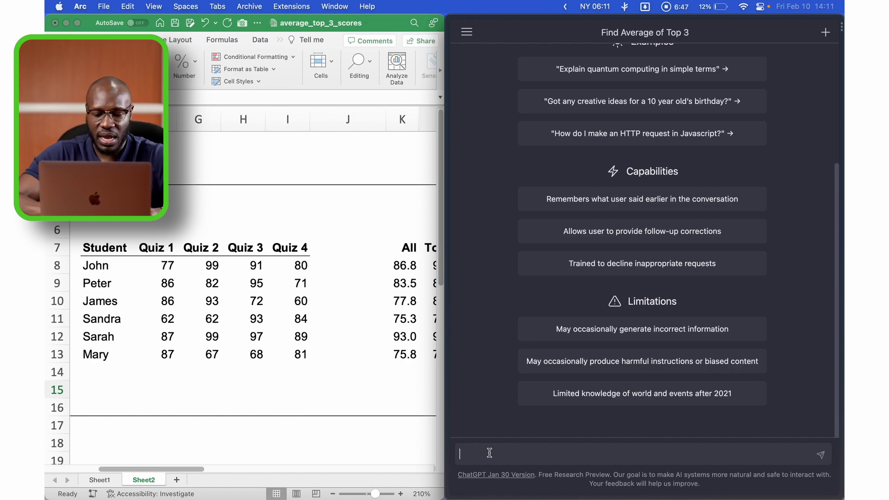
text(how do i )
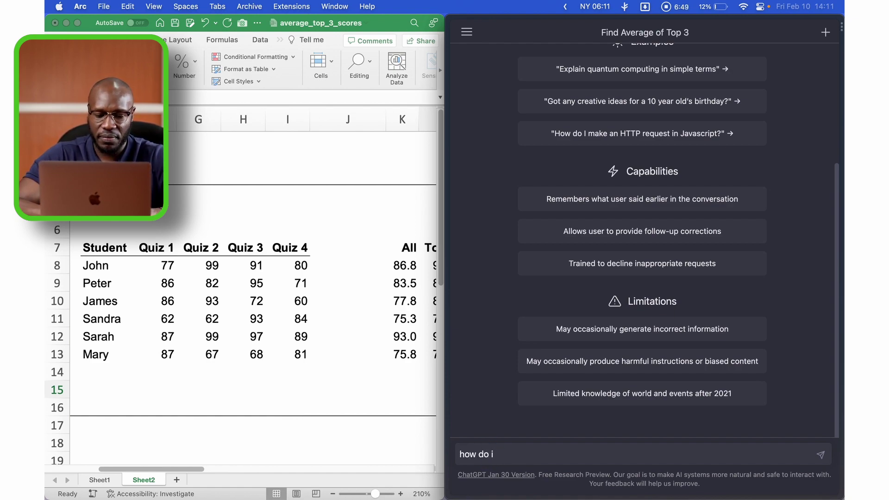
text(find the average of the top 3 numbers in a given r)
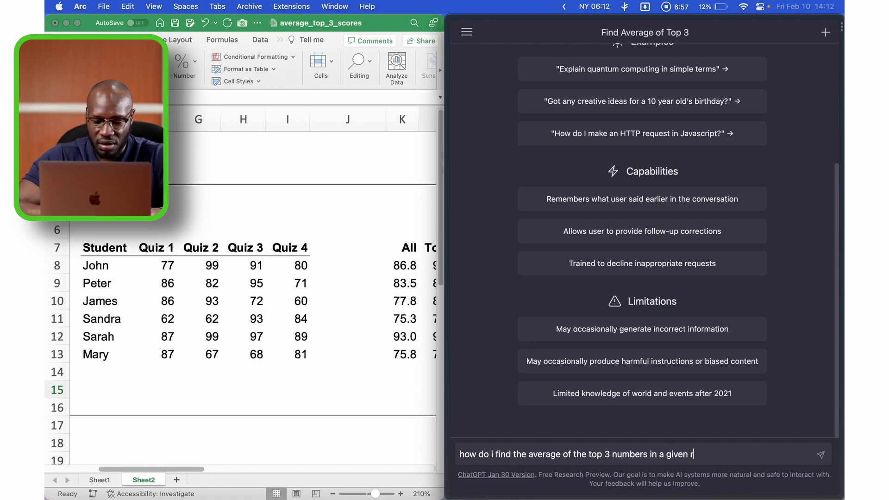
text(an)
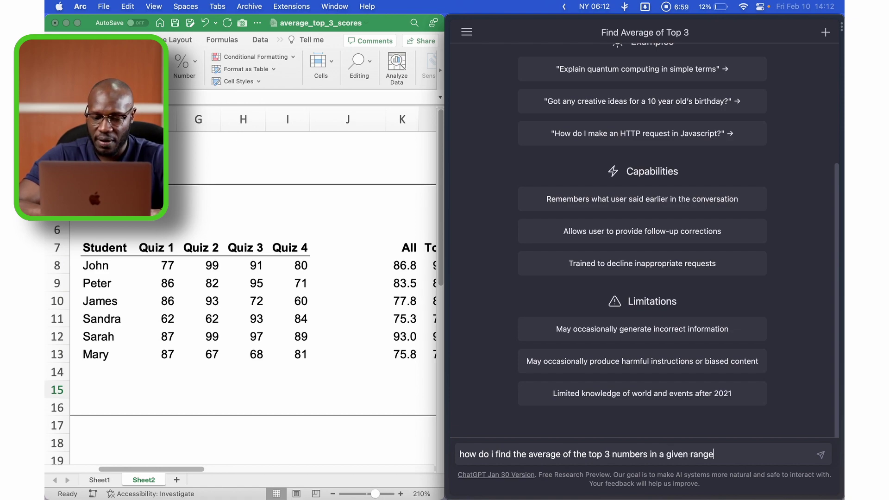
text(ge)
key(shift+Return)
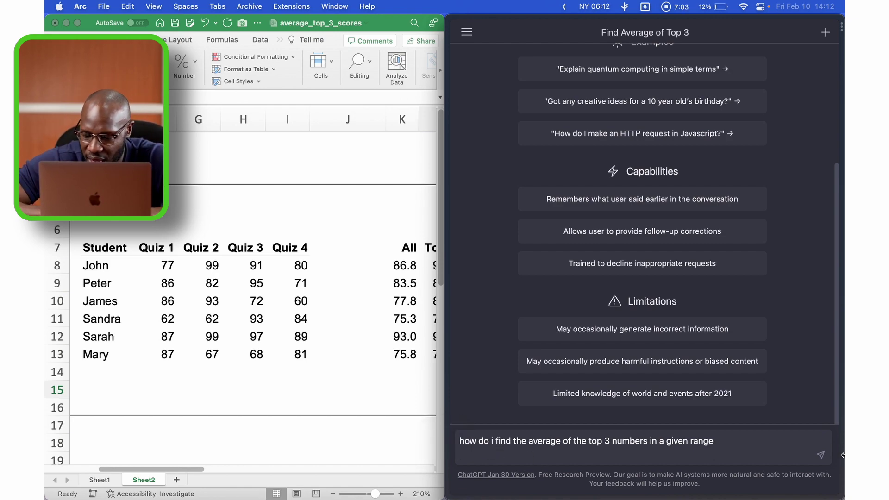
key(shift+Return)
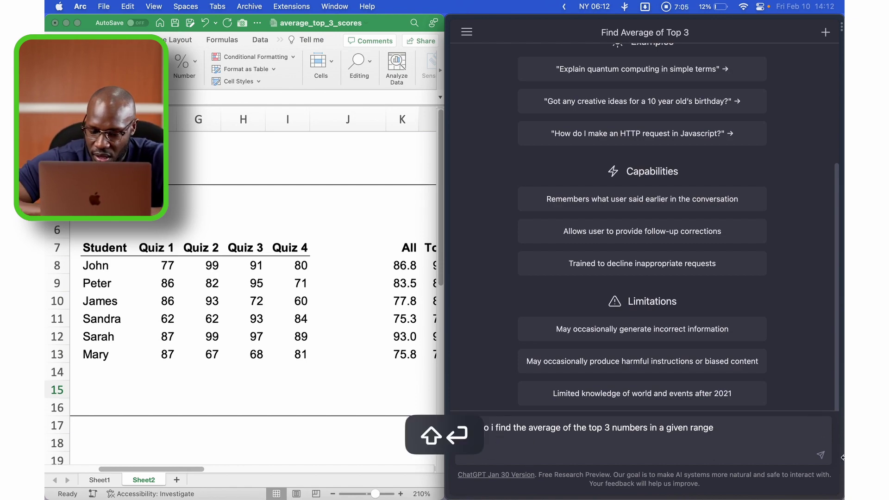
click(820, 455)
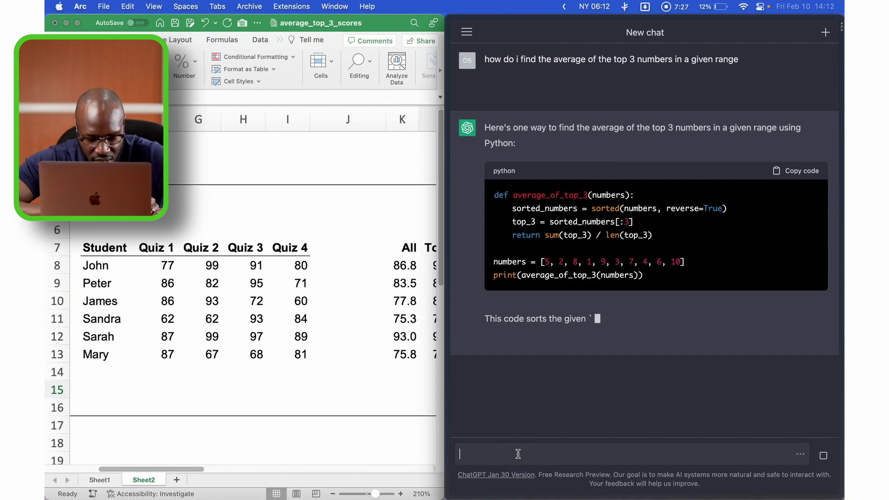
Draft the follow-up 'Great. How do this in Excel?' in the message box
text(Great. )
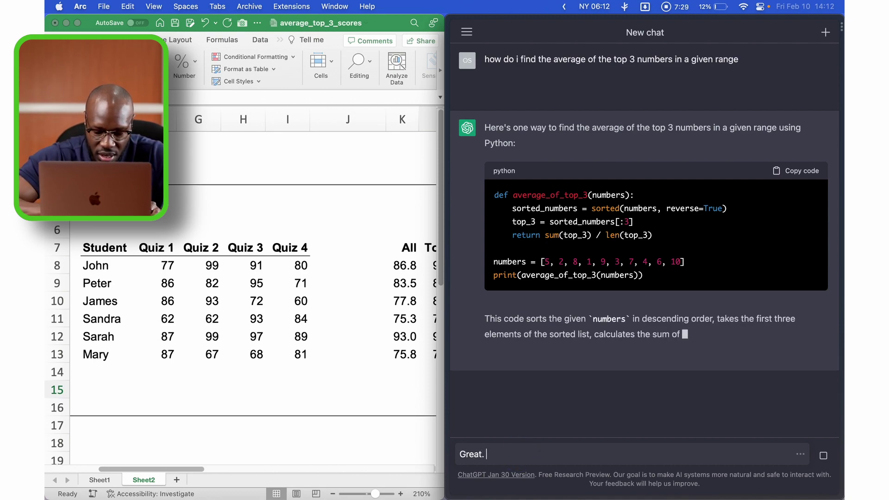
text(How do)
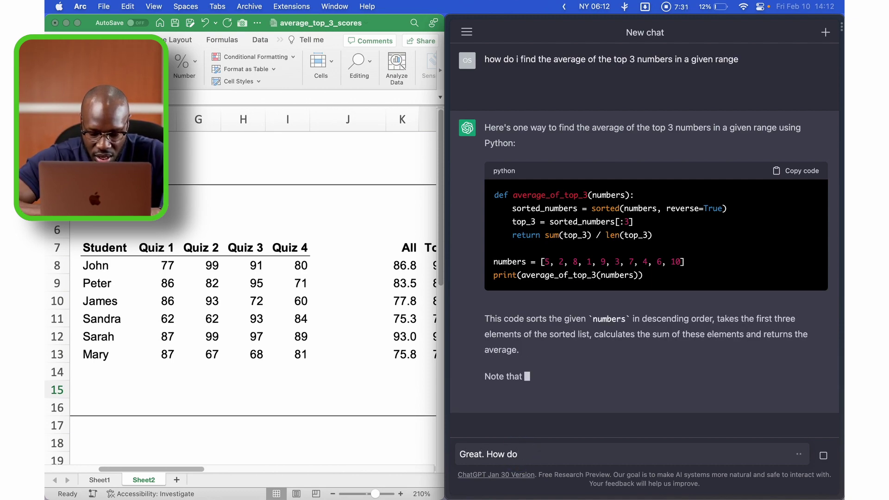
text( i thus)
key(BackSpace)
key(BackSpace)
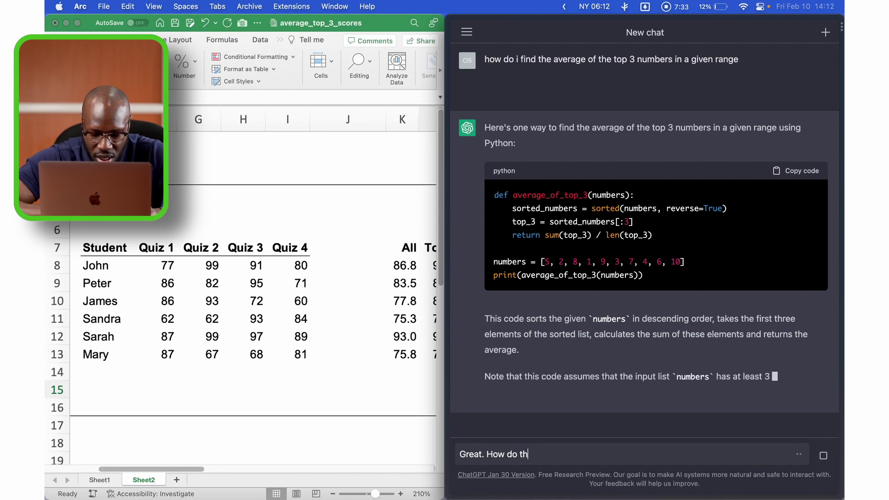
text(is in Exce)
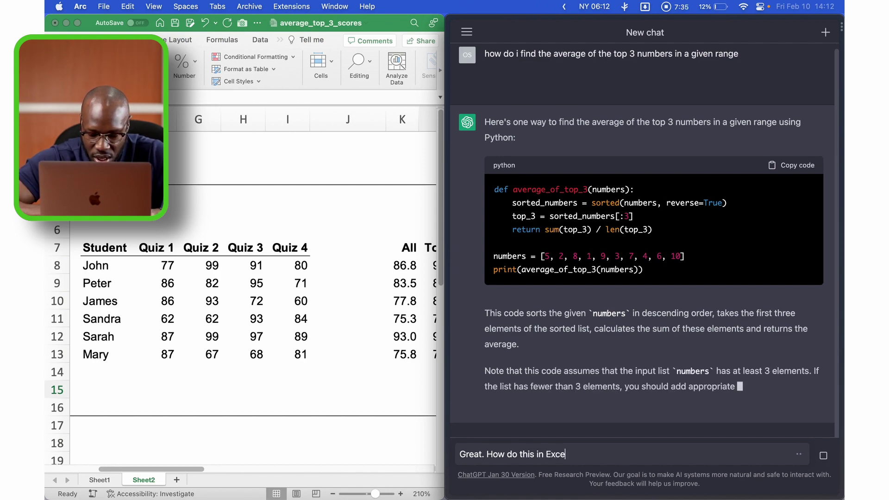
text(l?)
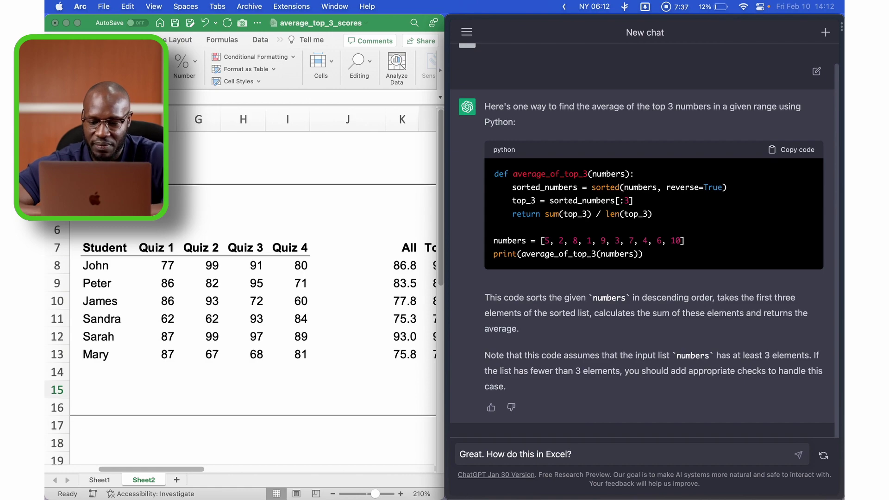
Send the Excel follow-up and select the suggested =AVERAGE(LARGE(A1:A10,{1,2,3})) formula in the reply
key(Return)
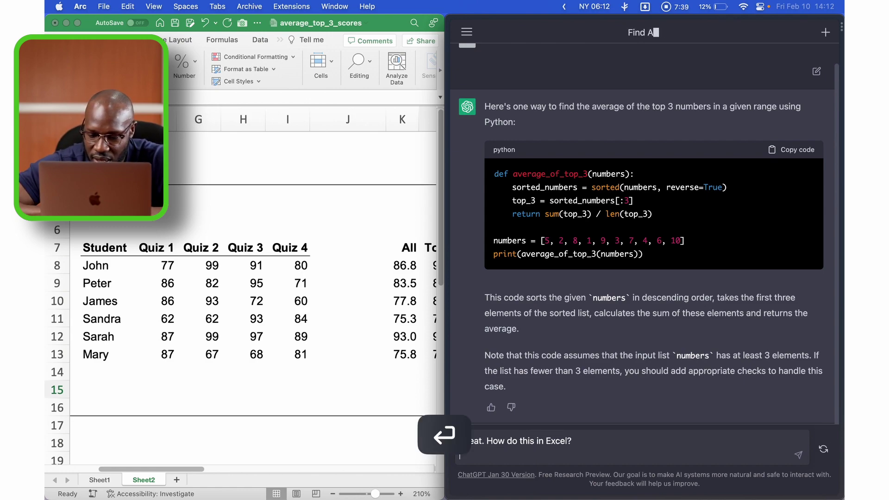
click(798, 455)
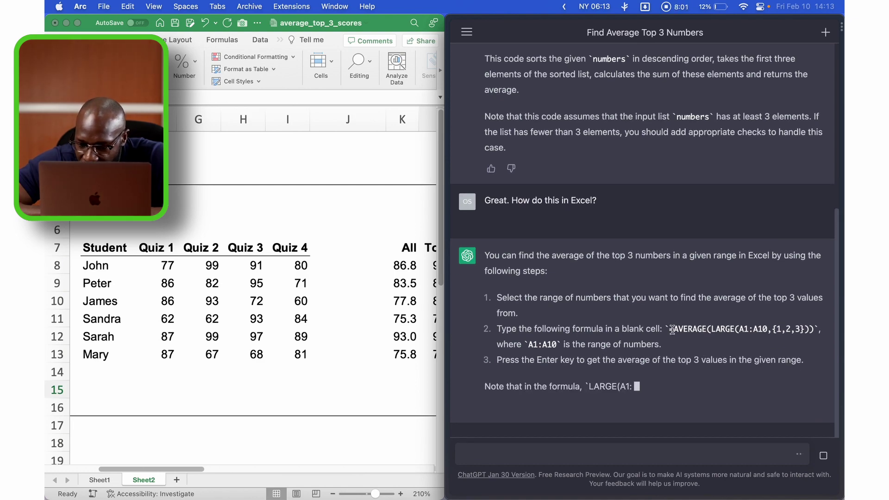
drag(670, 330, 813, 315)
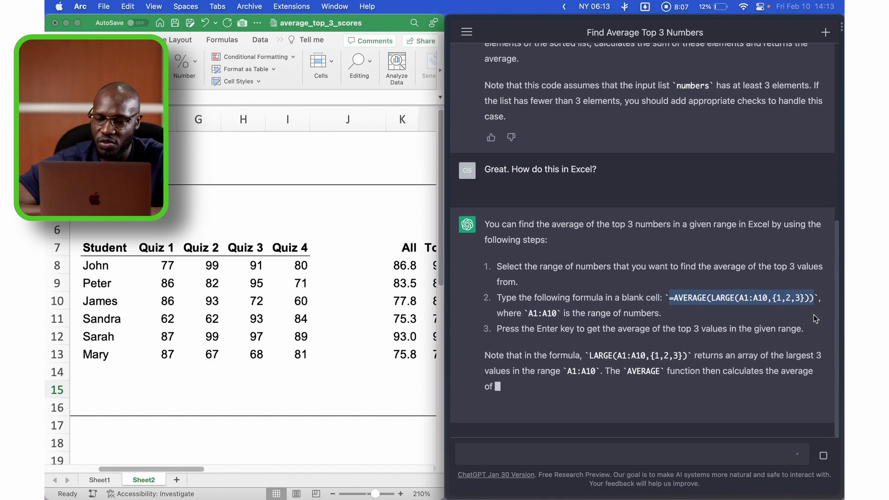
key(super+s)
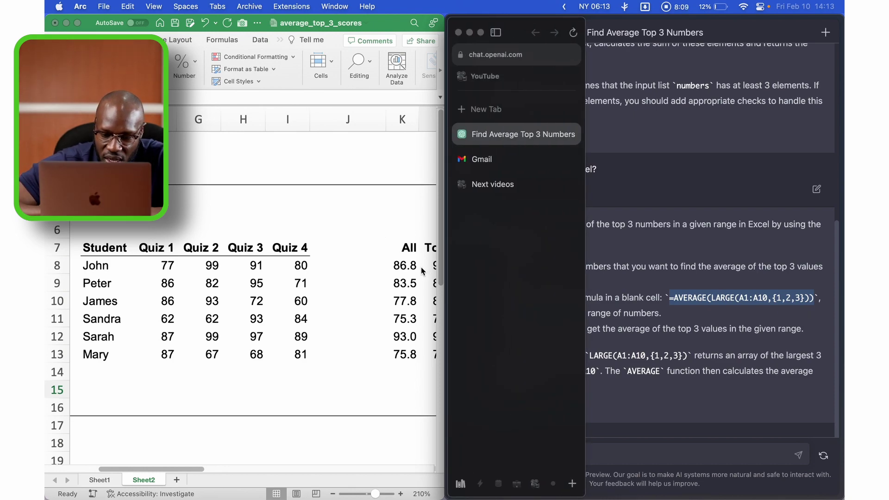
Copy ChatGPT's =AVERAGE(LARGE(A1:A10,{1,2,3})) formula, leaving L8 unchanged at 90.0
click(422, 270)
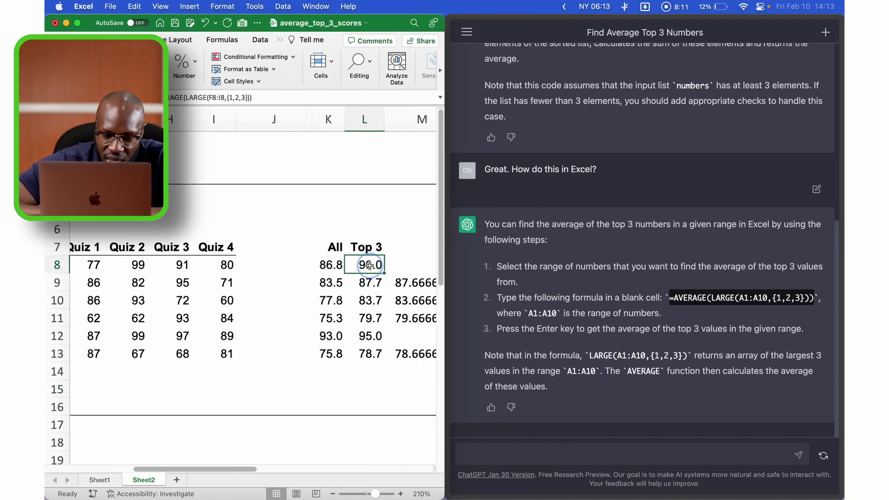
drag(257, 97, 162, 97)
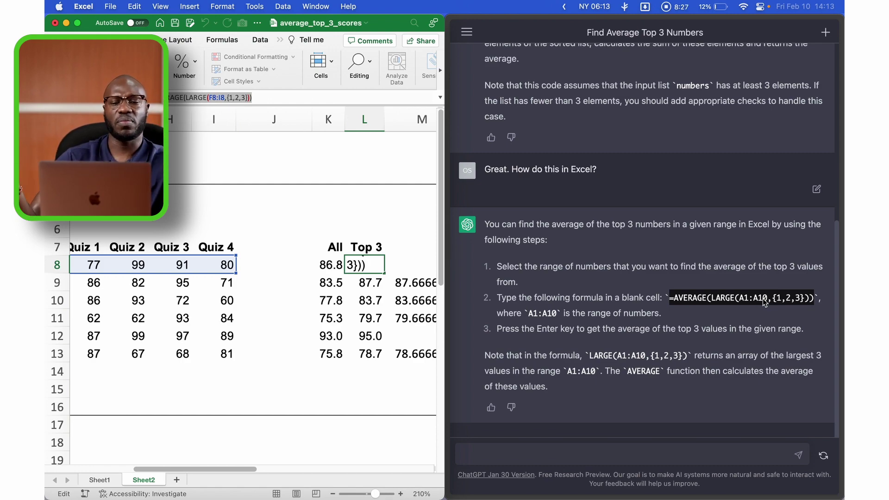
click(815, 306)
click(669, 301)
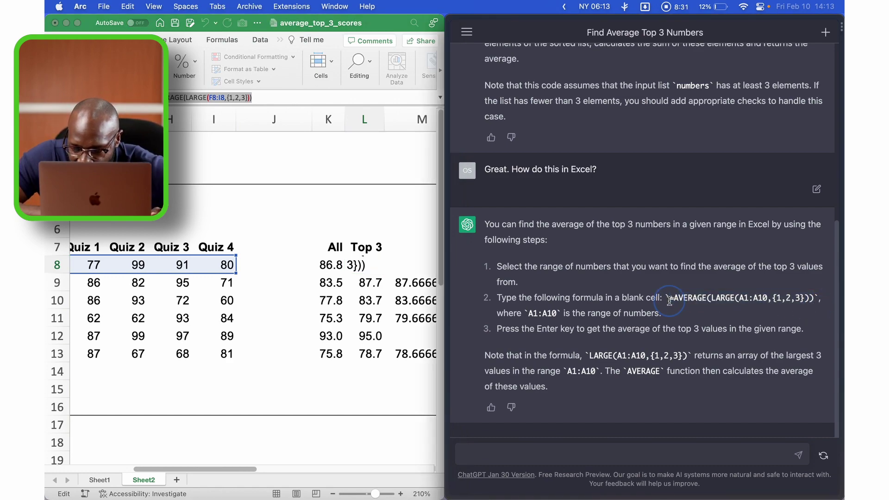
drag(669, 299, 813, 300)
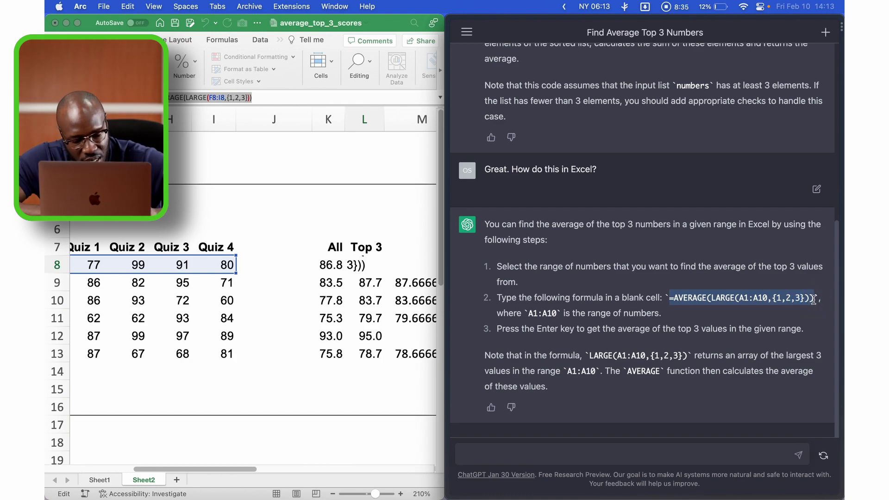
key(super+c)
click(365, 314)
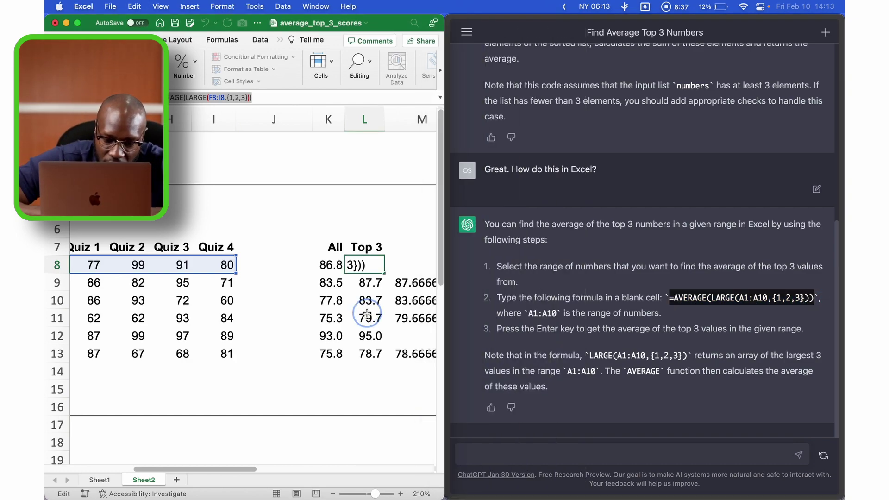
key(Return)
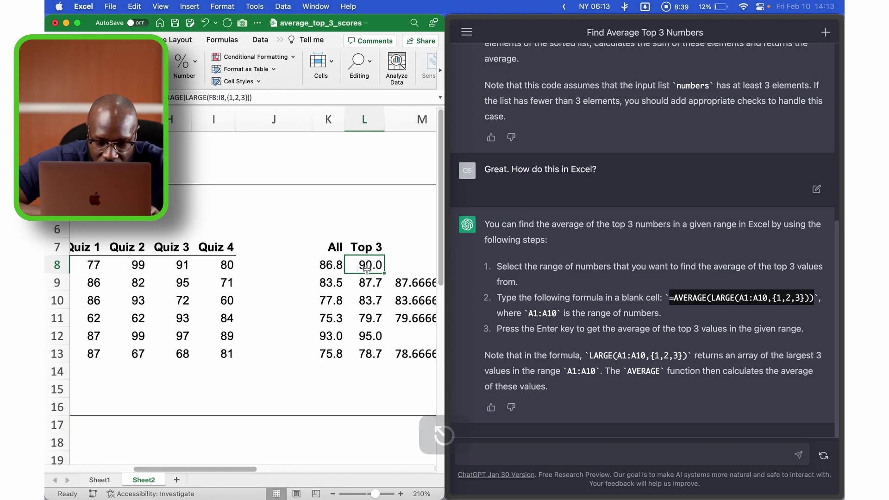
Clear L8:L13 and paste ChatGPT's formula into L8, replacing A1:A10 with F8:I8
key(super+shift+Down)
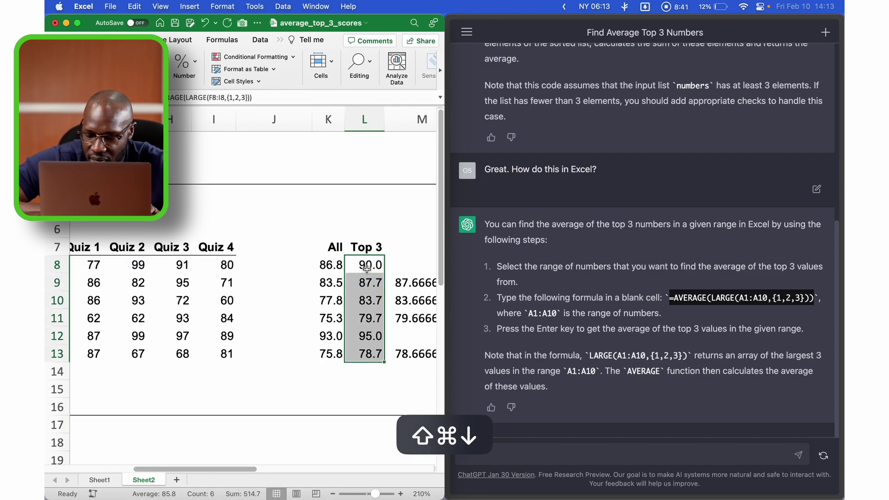
key(Delete)
click(366, 269)
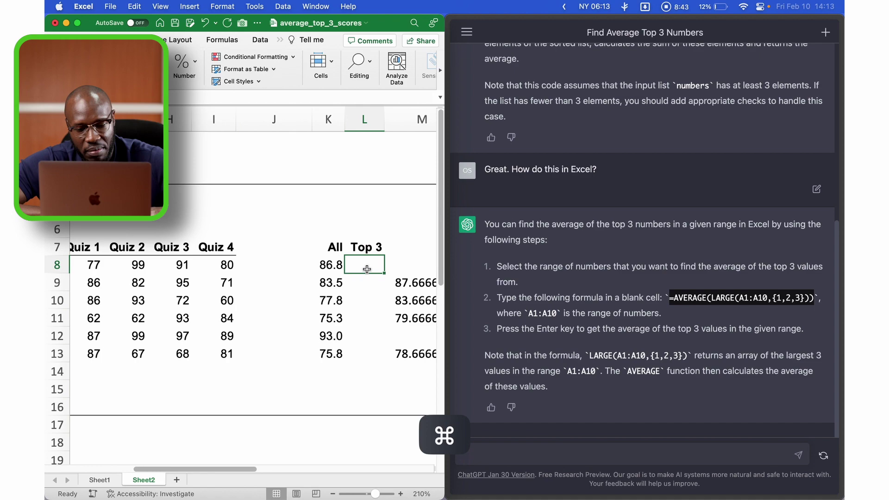
key(super+v)
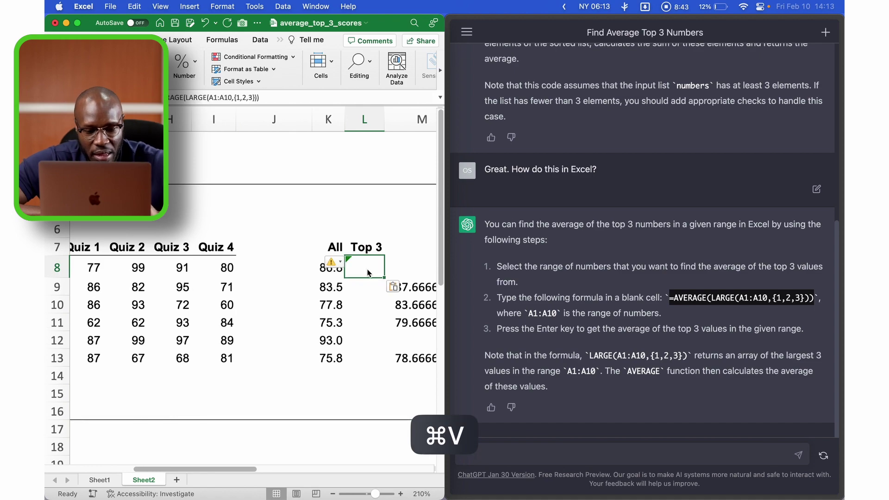
click(232, 99)
key(BackSpace)
key(BackSpace)
key(BackSpace)
key(BackSpace)
key(BackSpace)
key(BackSpace)
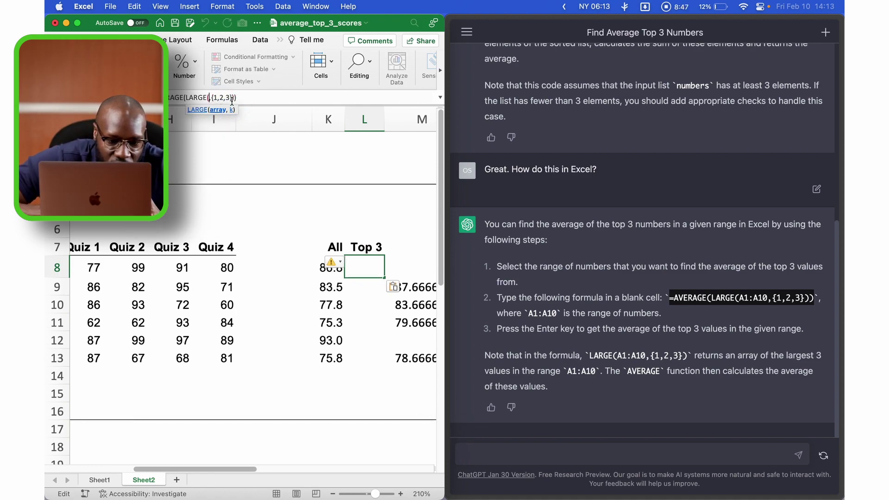
drag(74, 267, 206, 265)
key(Return)
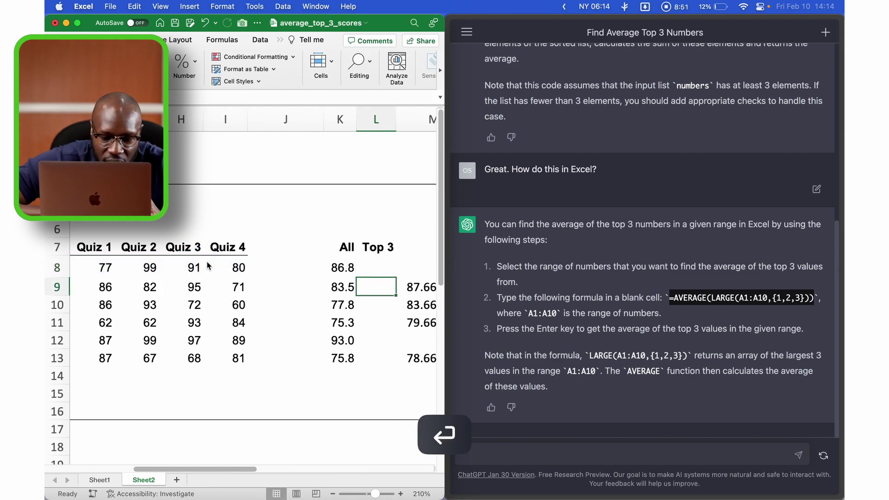
Fill the adapted =AVERAGE(LARGE(F8:I8,{1,2,3})) formula down to L13
click(385, 263)
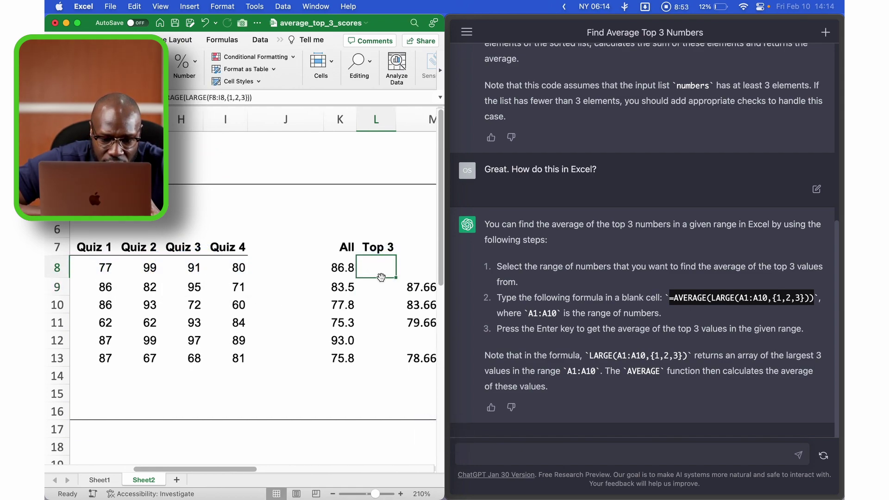
scroll(373, 302, right, 5)
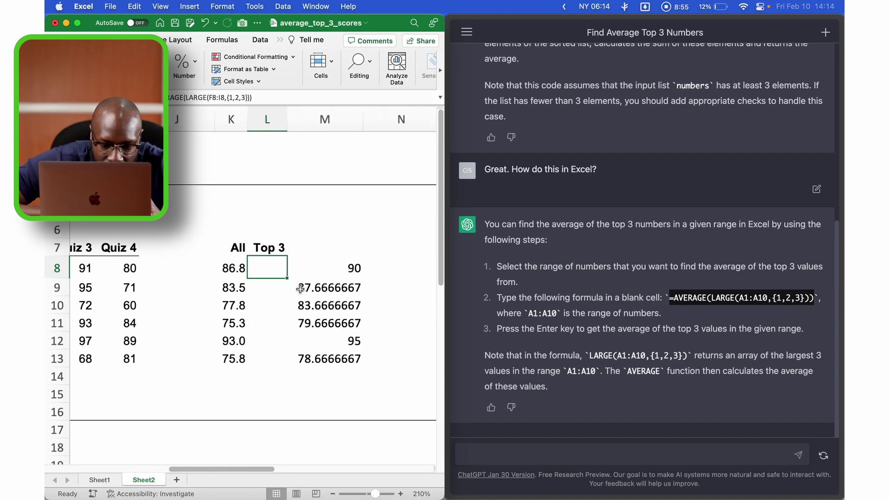
drag(286, 281, 338, 397)
click(268, 269)
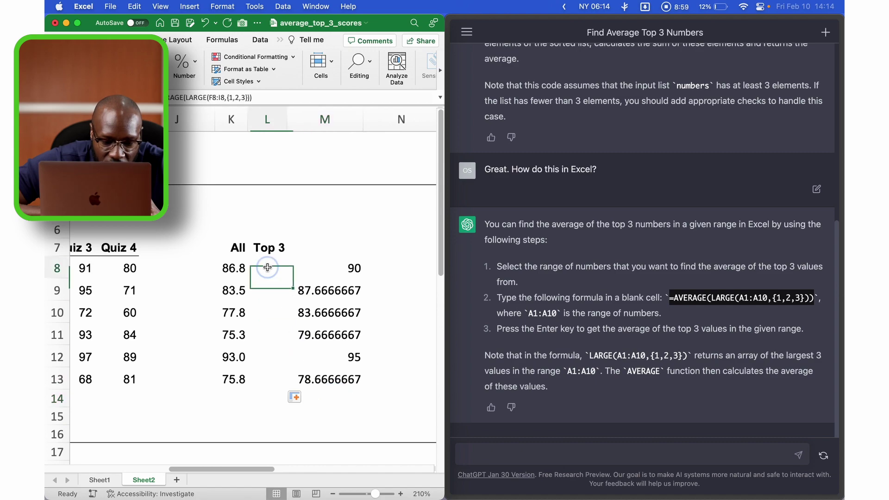
Check the Top 3 cells, then recolour L8:L13 red and back to black
key(Down)
key(Down)
key(Down)
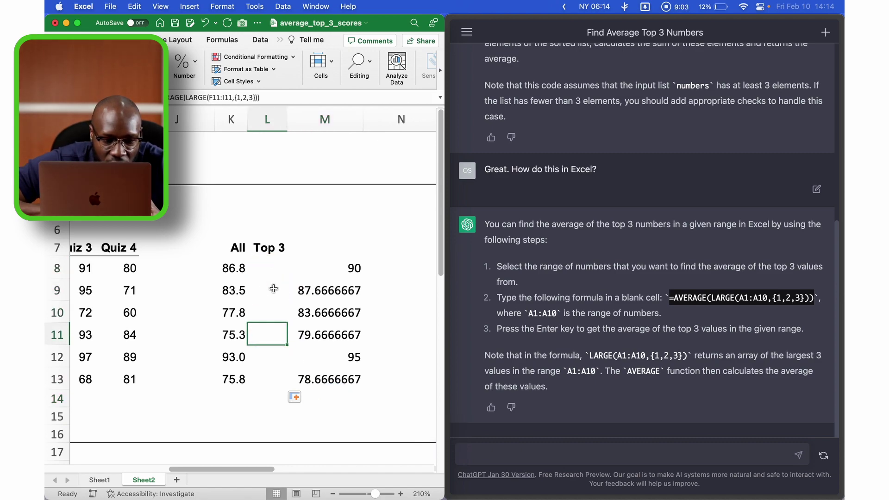
key(Down)
key(Down)
key(Down)
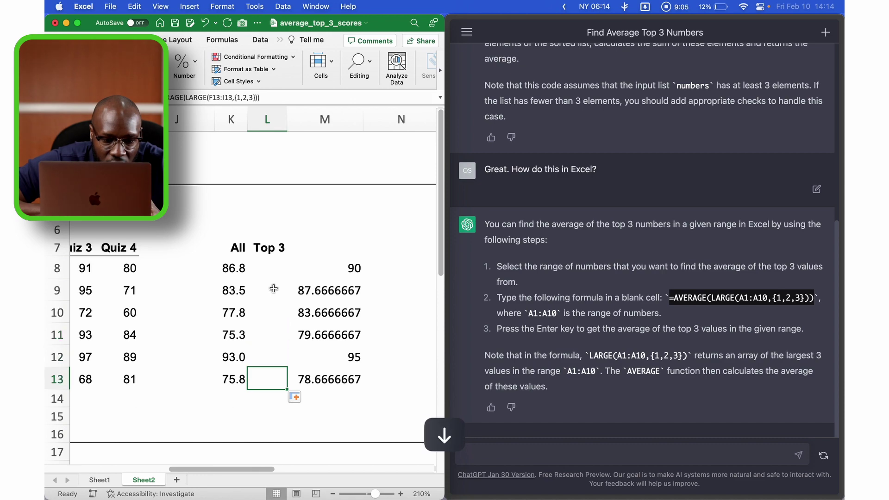
key(Up)
key(Up)
key(Up)
key(Up)
key(Up)
key(Up)
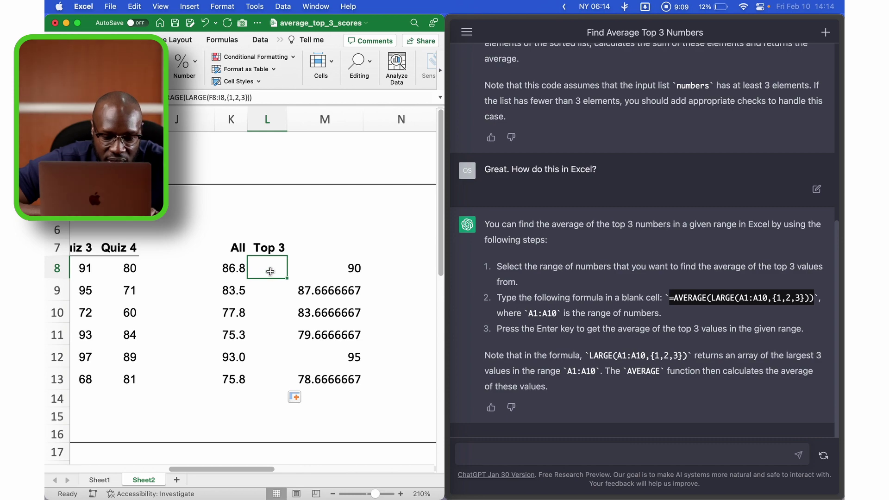
drag(268, 271, 267, 388)
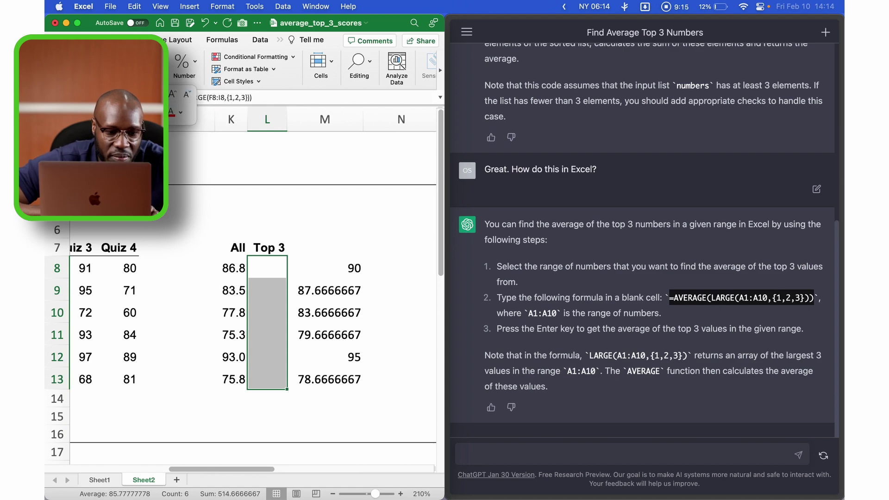
click(170, 113)
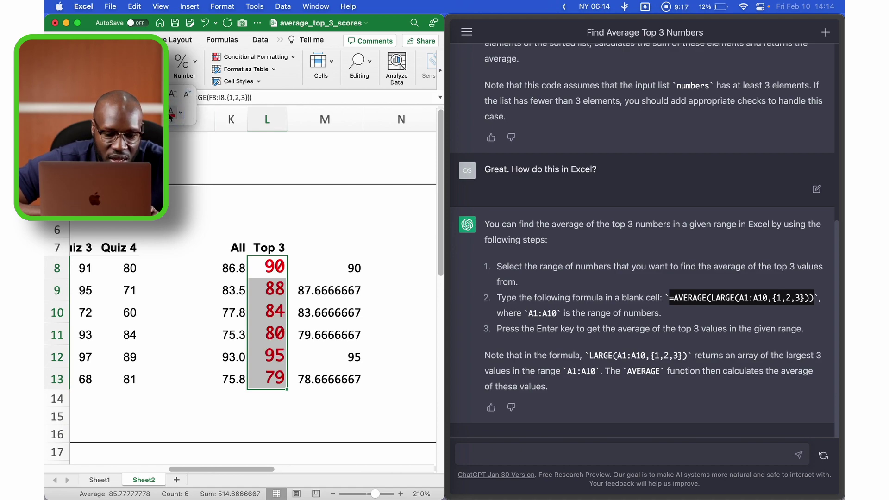
click(181, 112)
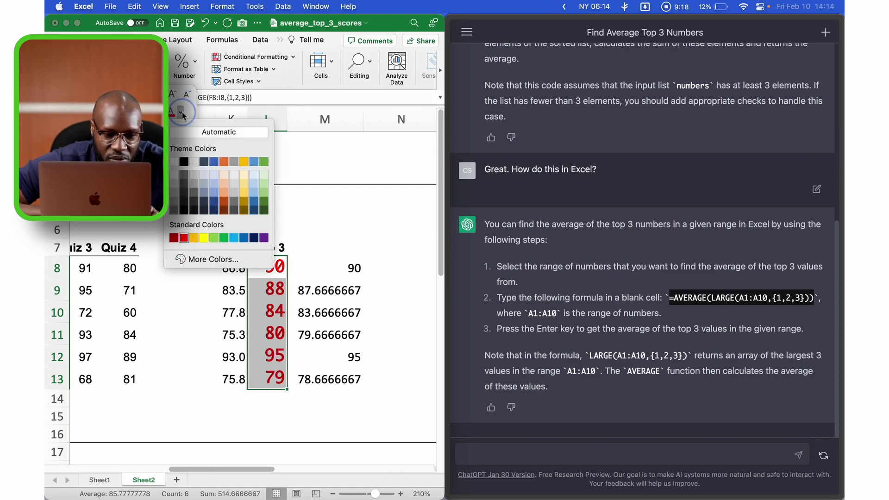
click(183, 161)
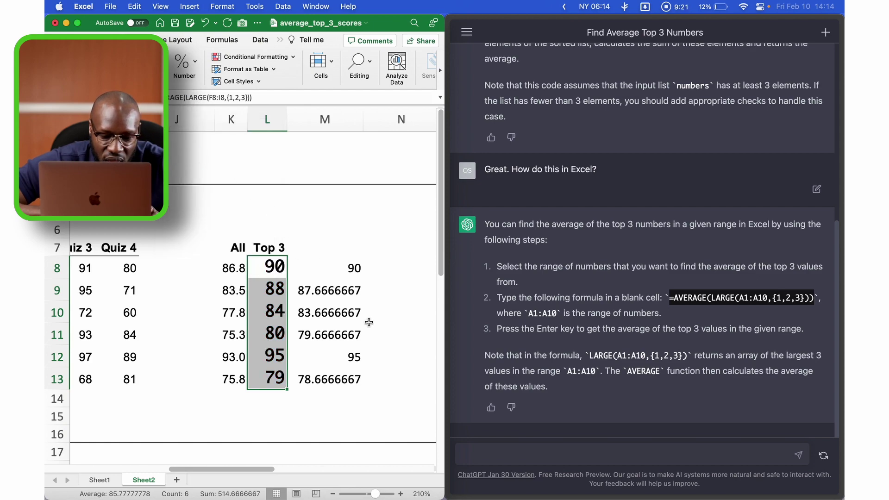
click(385, 328)
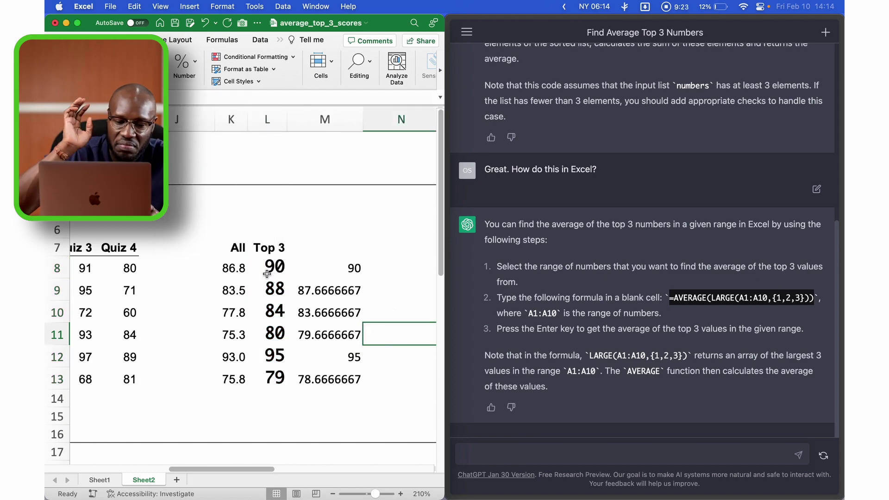
Undo the large bold formatting so L8:L13 show one-decimal averages 90.0 to 78.7
drag(268, 269, 280, 379)
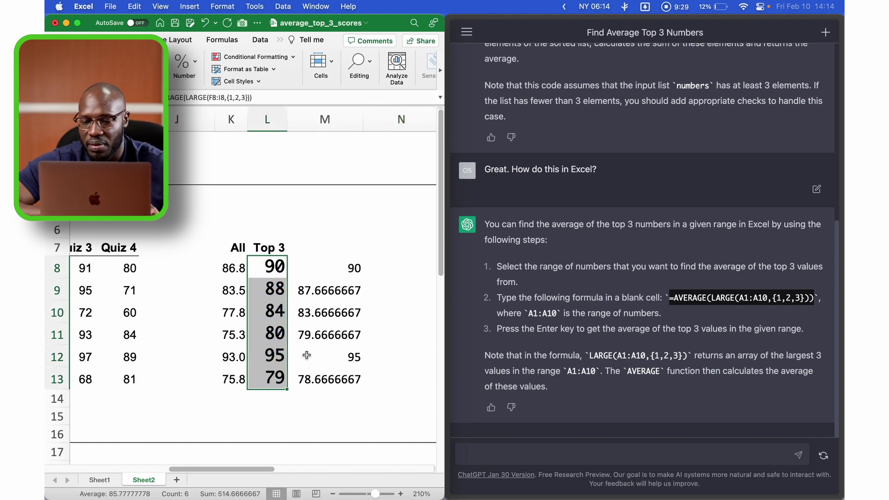
key(super+z)
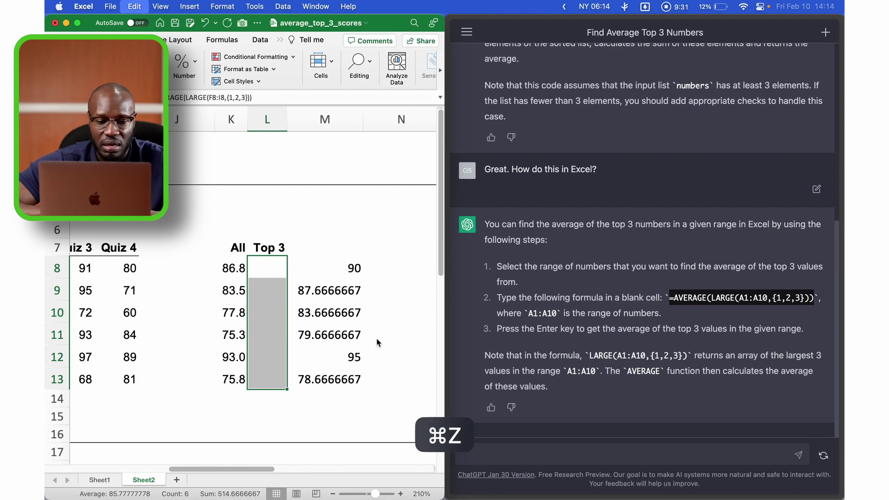
key(super+z)
key(super+z)
key(super+z)
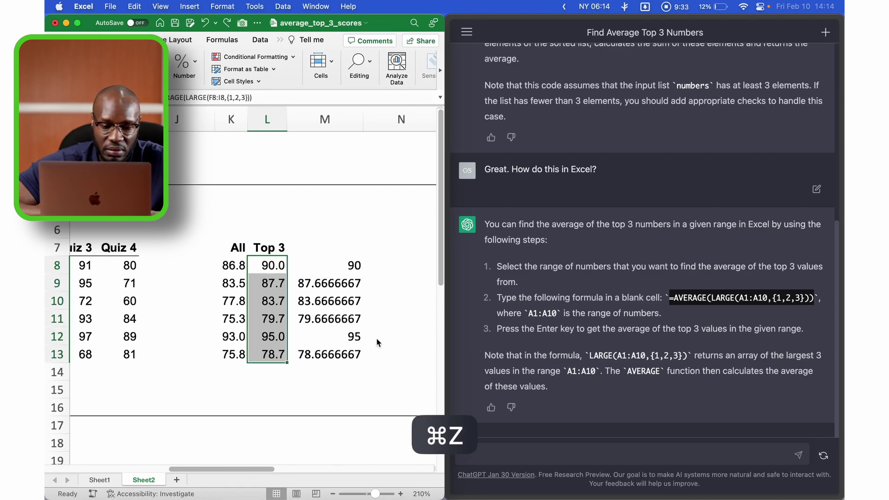
click(366, 360)
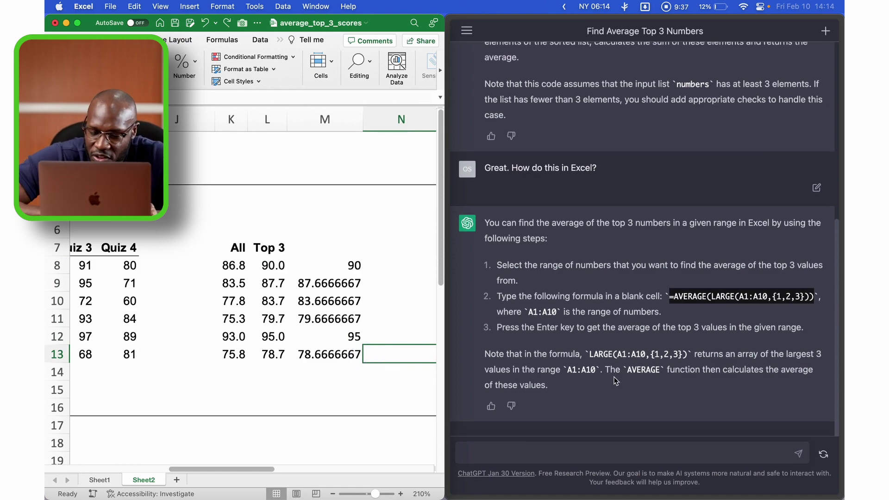
Type the follow-up 'How do I do this in Google Sheets?' into the ChatGPT message box
click(503, 457)
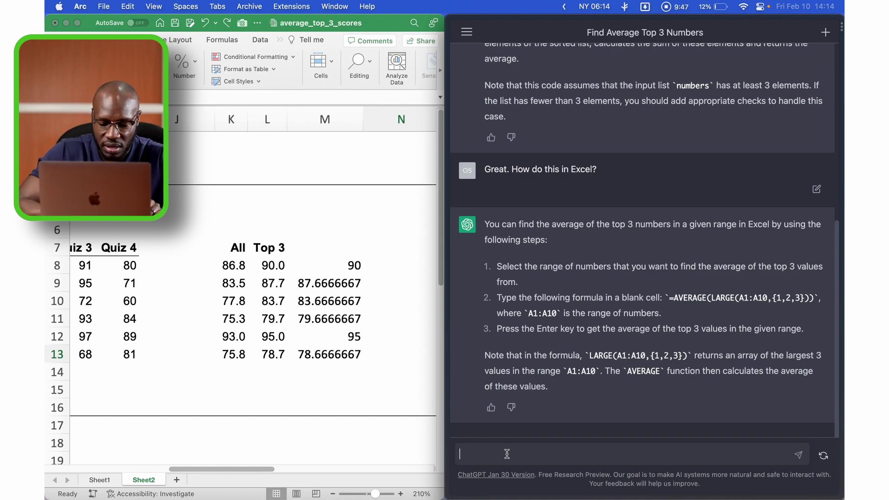
text(How do I do this in Google Sheets?)
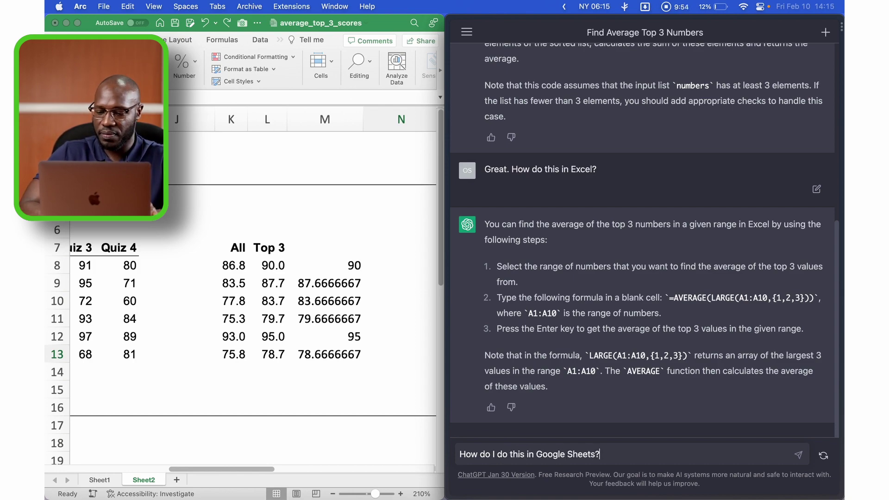
key(Return)
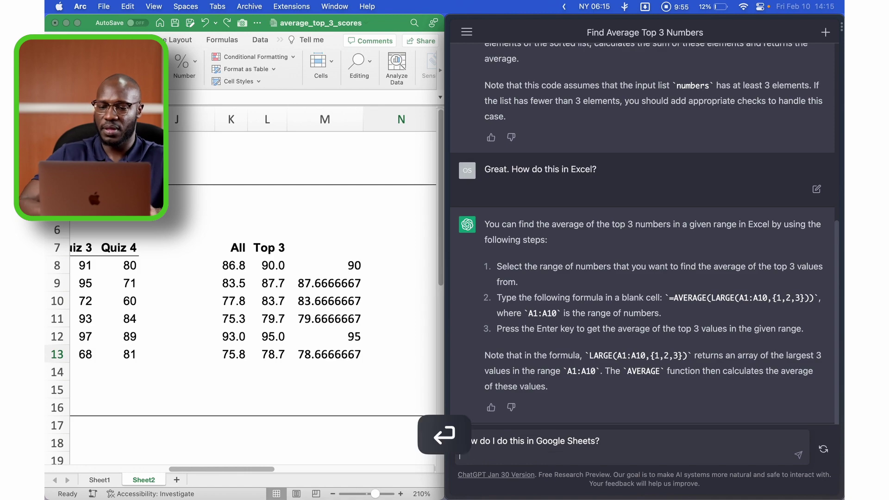
Send the question, copy the suggested AVERAGE/LARGE/ROW/INDEX formula, and maximize the chat window
click(797, 454)
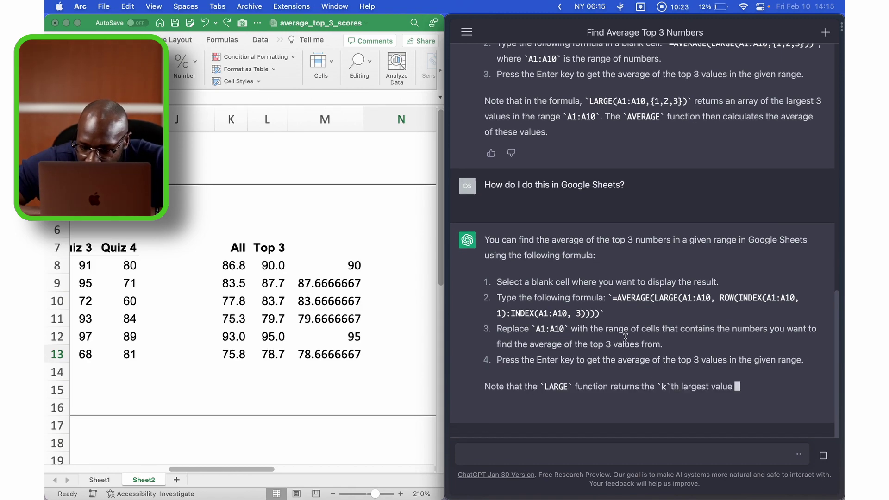
click(614, 300)
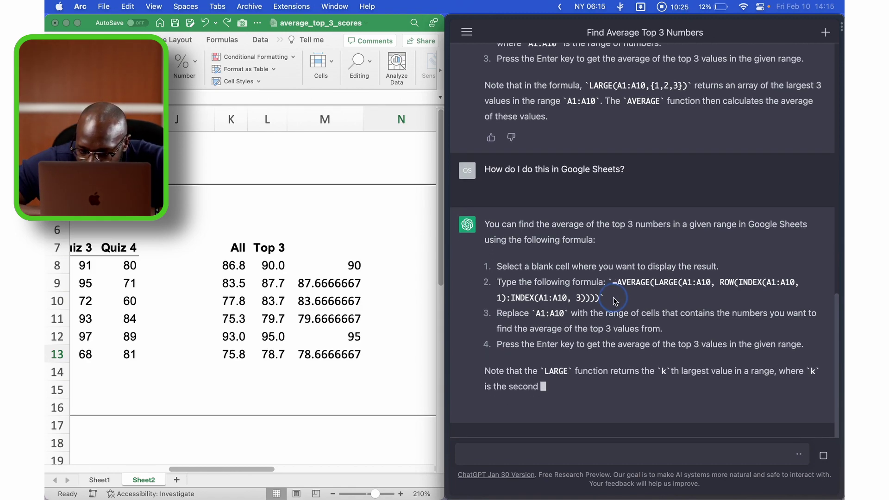
mouse_move(612, 282)
mouse_down()
mouse_move(603, 302)
mouse_move(602, 289)
mouse_up()
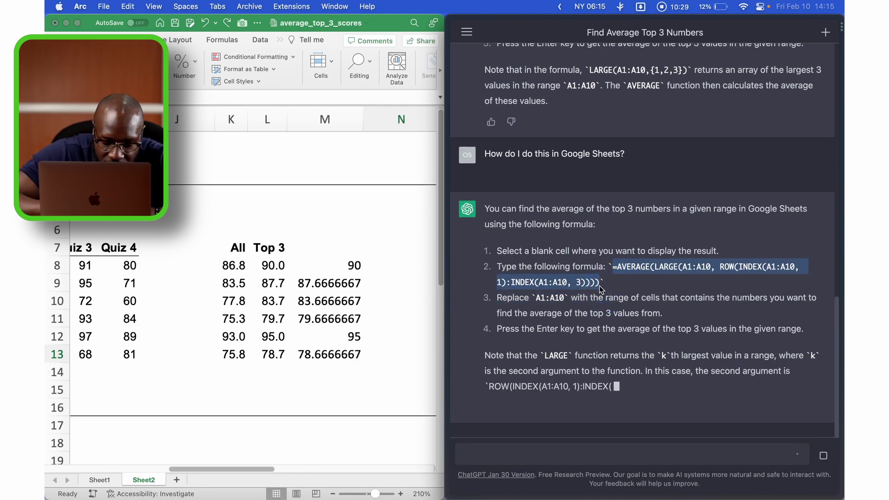
key(super+c)
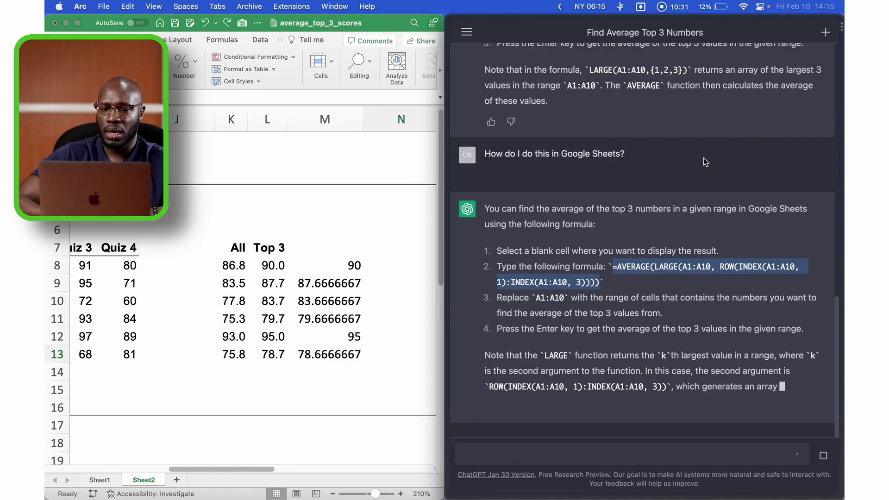
click(704, 158)
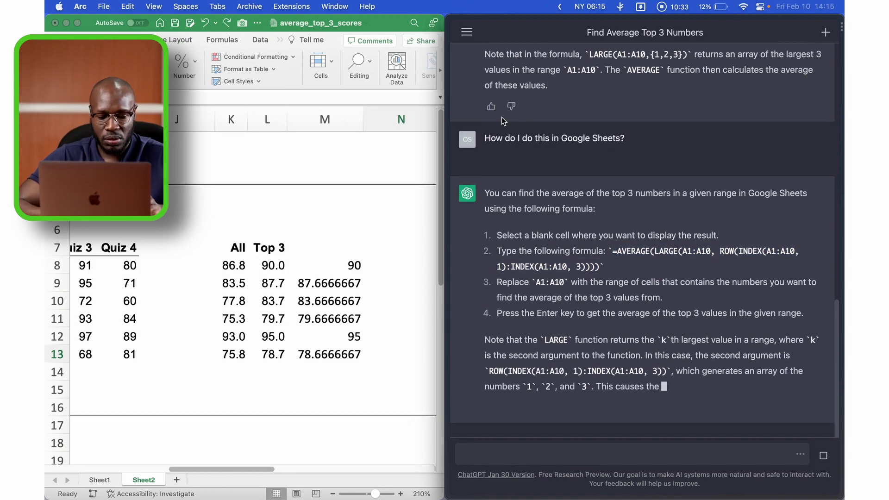
key(ctrl+alt+Return)
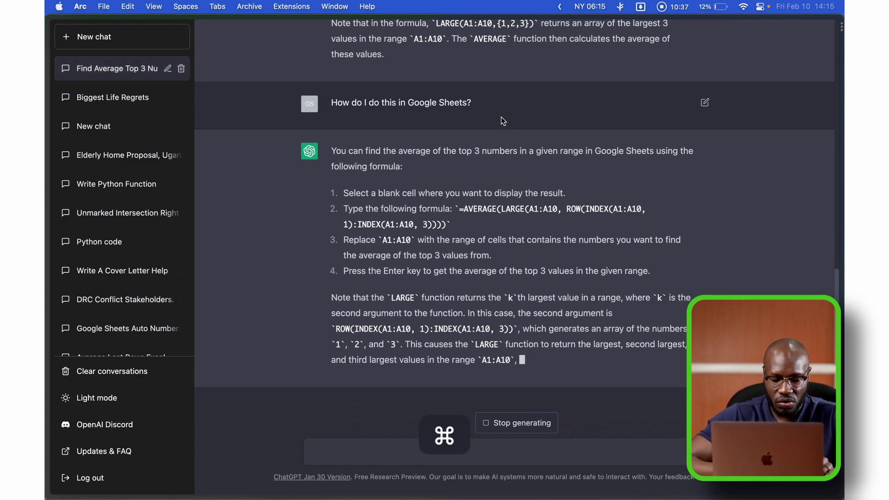
Open a new blank Google spreadsheet with sheet.new in a split pane
key(ctrl+shift+equal)
text(s)
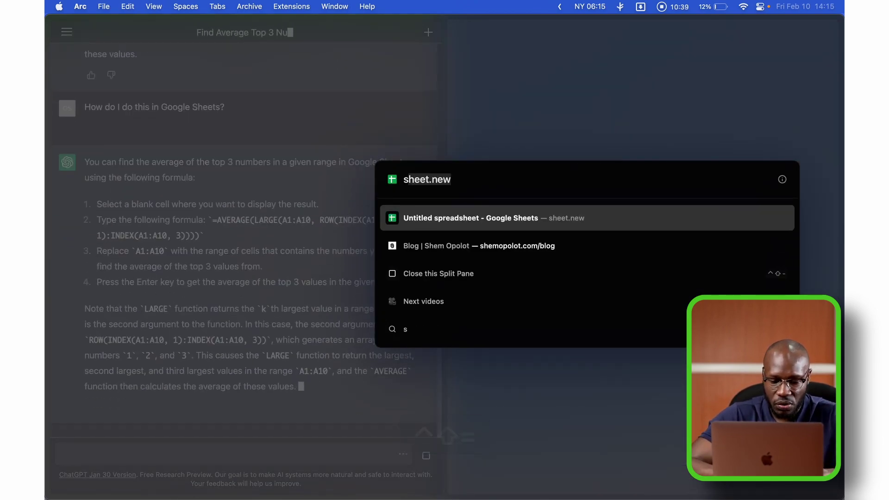
text(hee)
key(Return)
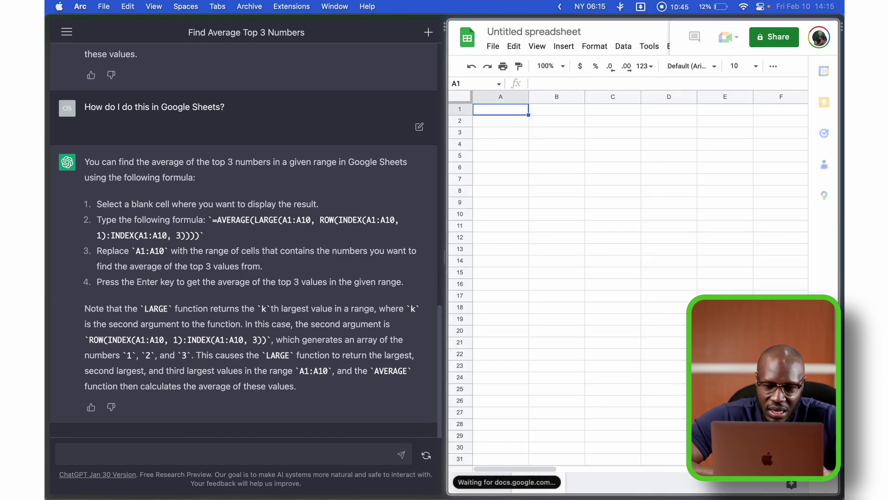
click(622, 111)
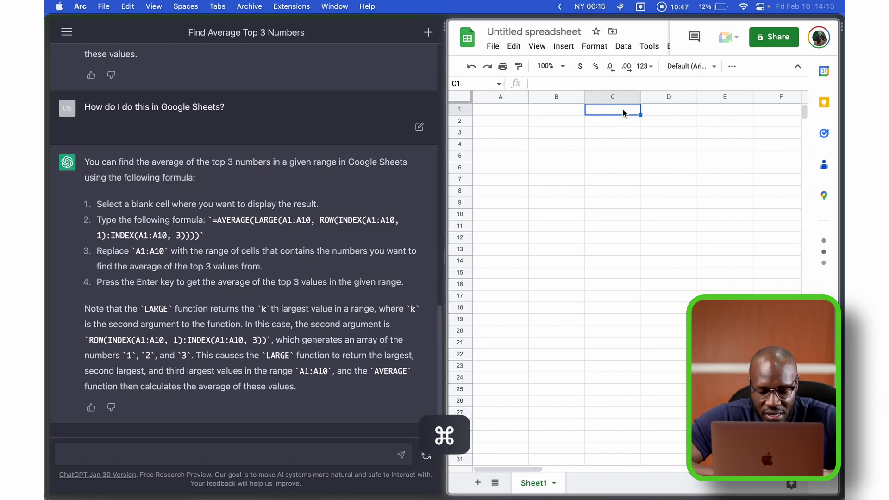
Bring the Excel workbook alongside and select the student quiz table E8:I13
key(ctrl+Up)
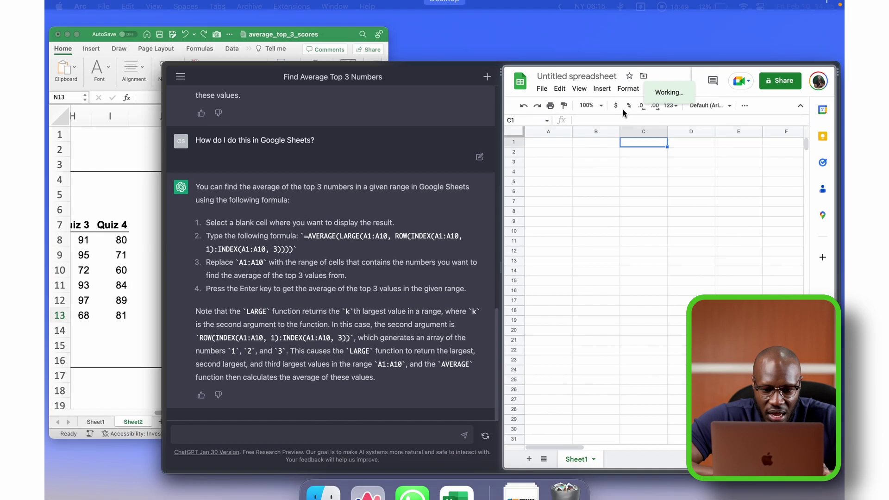
click(244, 152)
scroll(155, 319, left, 7)
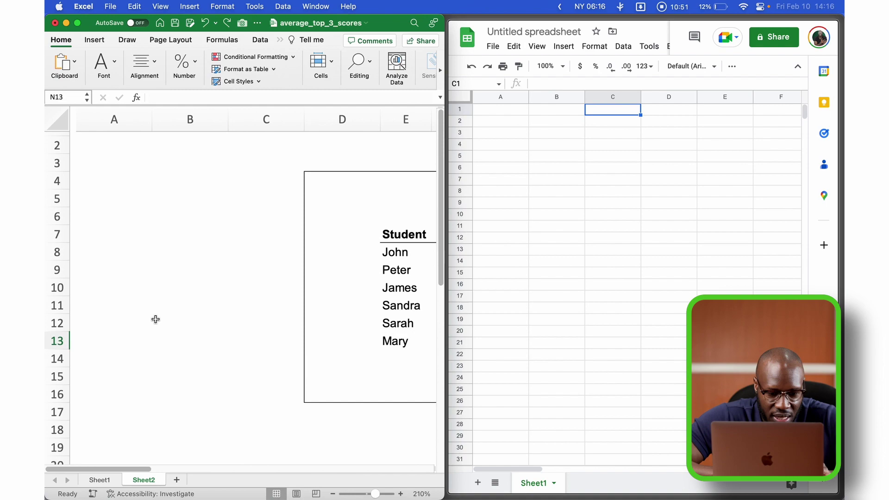
scroll(155, 320, right, 5)
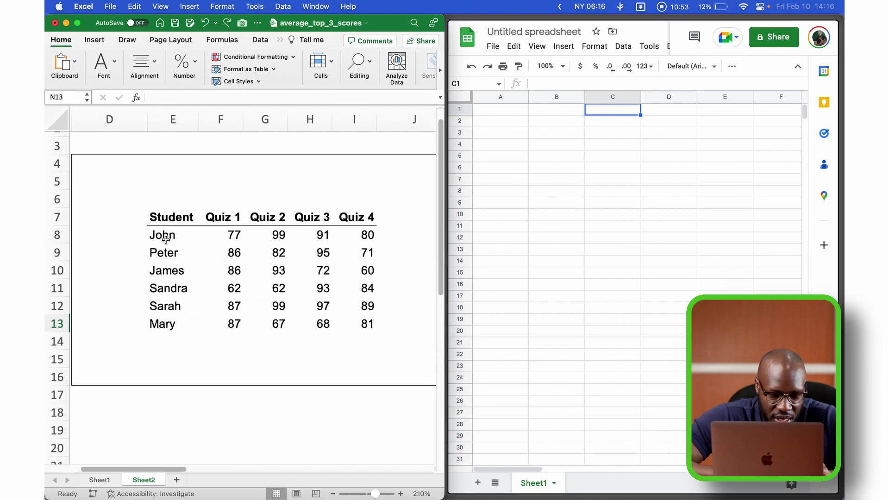
drag(166, 238, 349, 326)
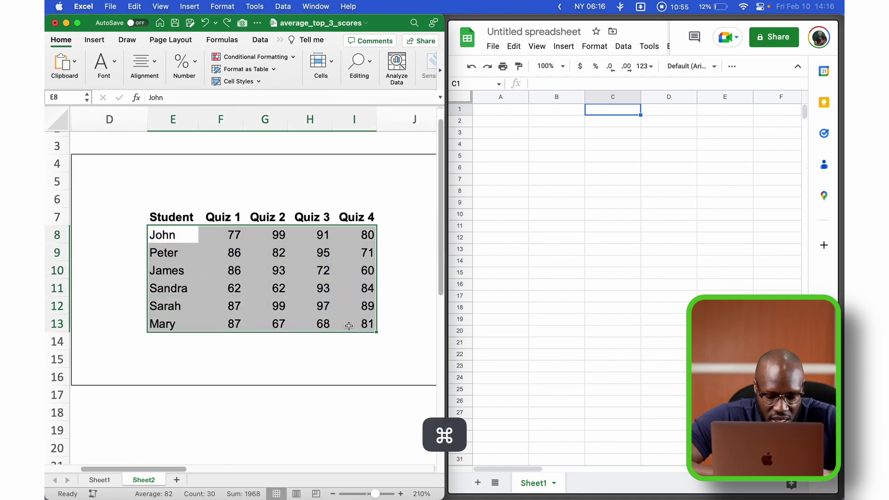
Copy the Excel quiz scores and paste them into A1 of the new sheet at 125% zoom
key(super+c)
click(531, 87)
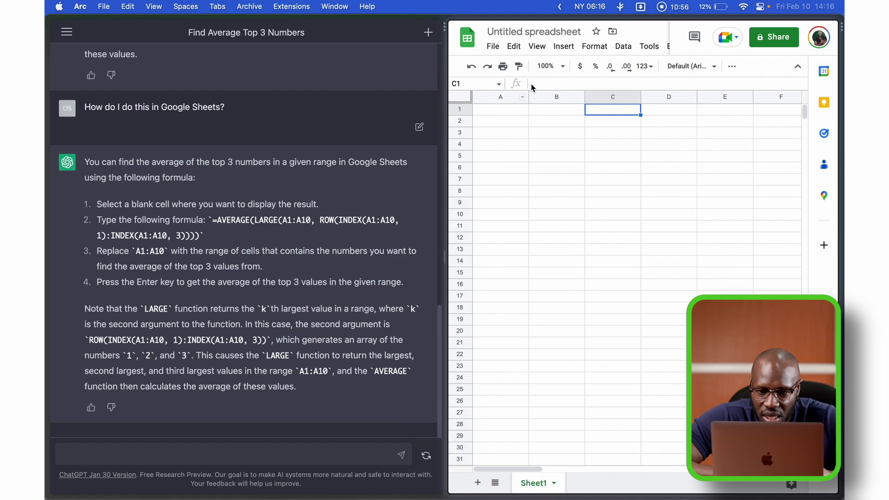
click(503, 109)
click(550, 65)
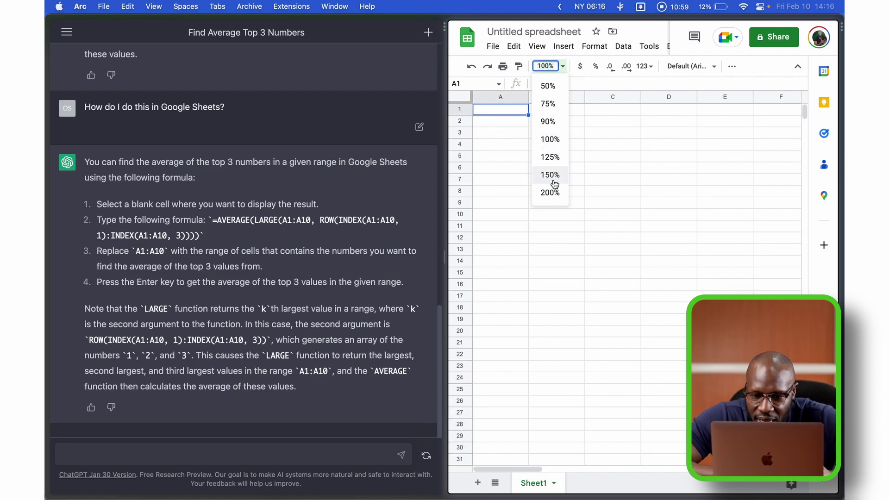
click(550, 157)
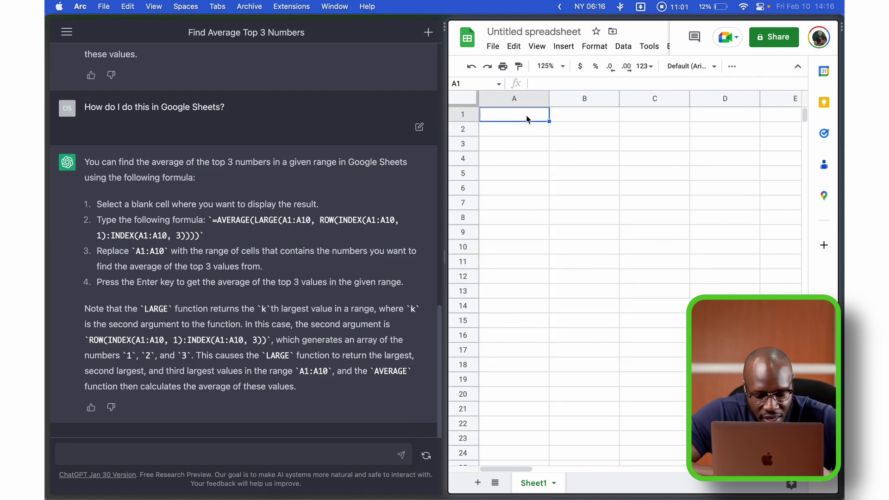
key(super+v)
scroll(590, 248, right, 1)
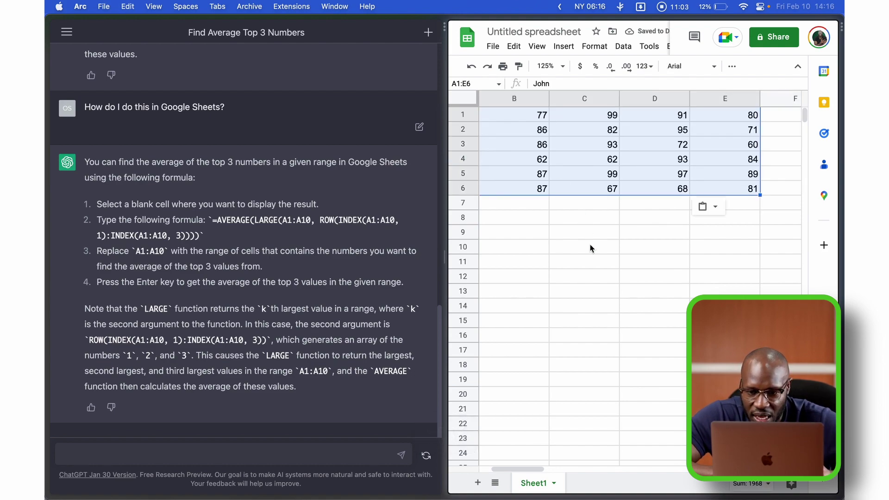
scroll(591, 248, right, 1)
Insert an empty row above the student rows and enter the heading 'Top 3' in G1
click(766, 114)
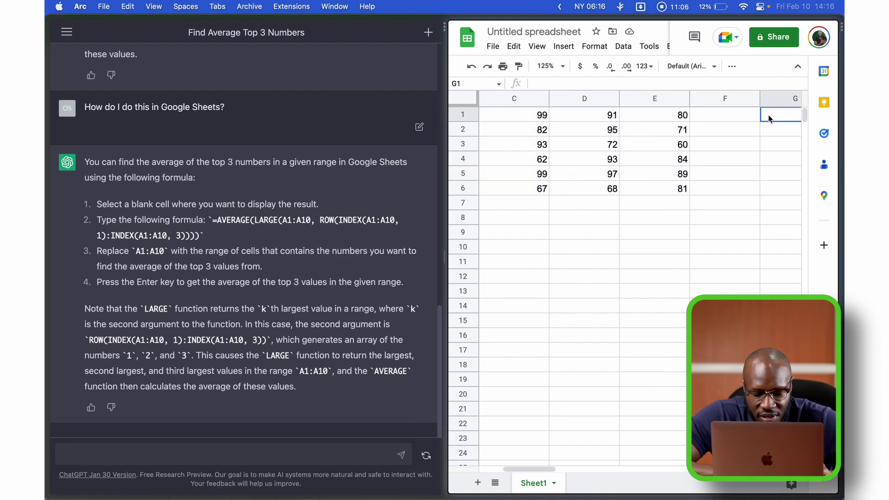
text(Top)
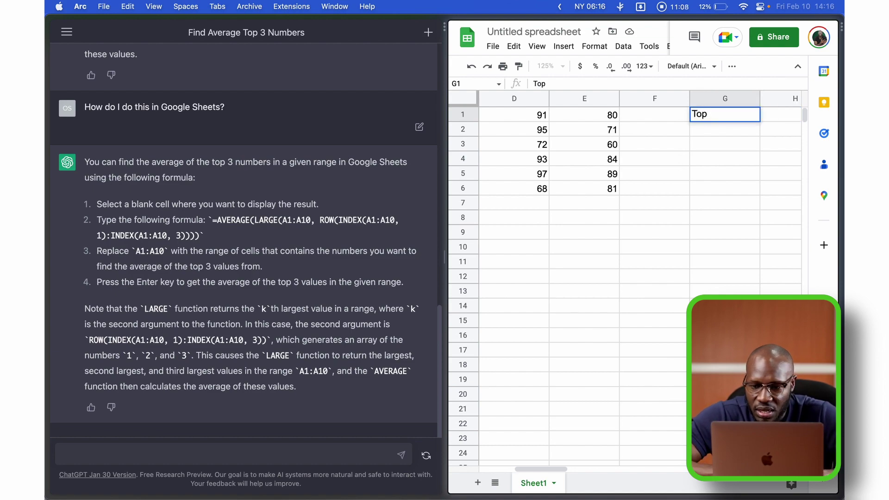
key(BackSpace)
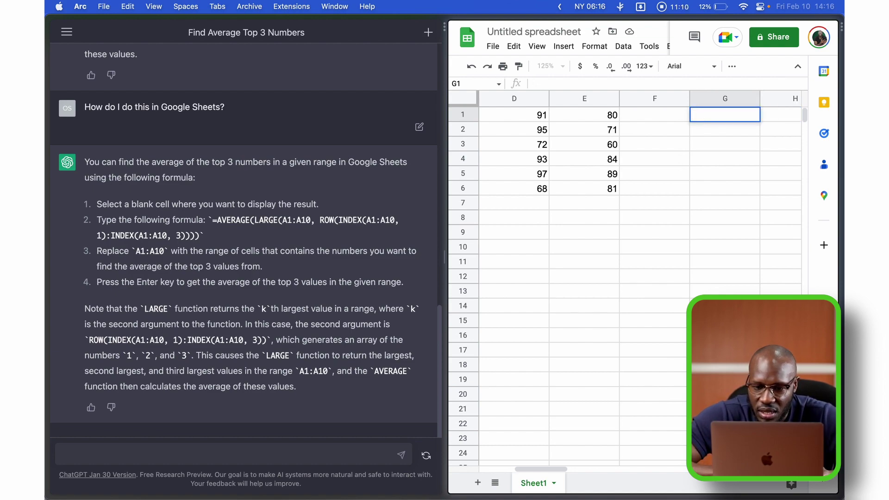
scroll(691, 136, left, 5)
click(466, 114)
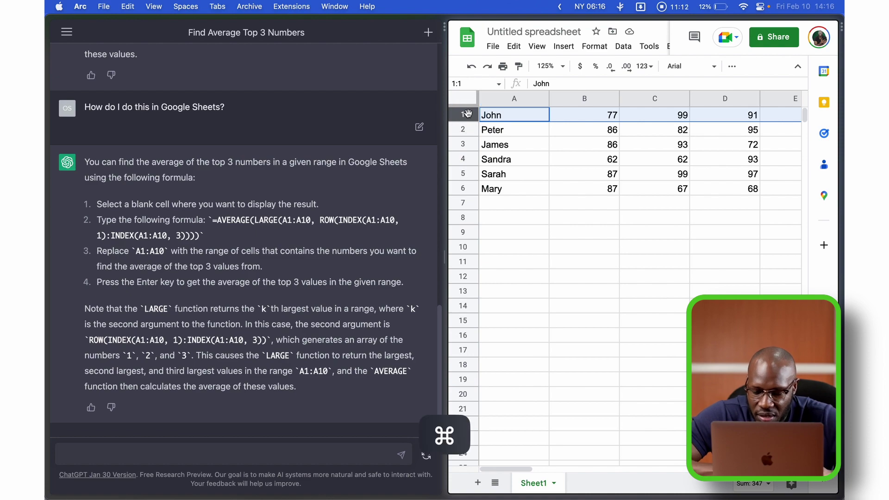
key(super+equal)
scroll(581, 275, right, 3)
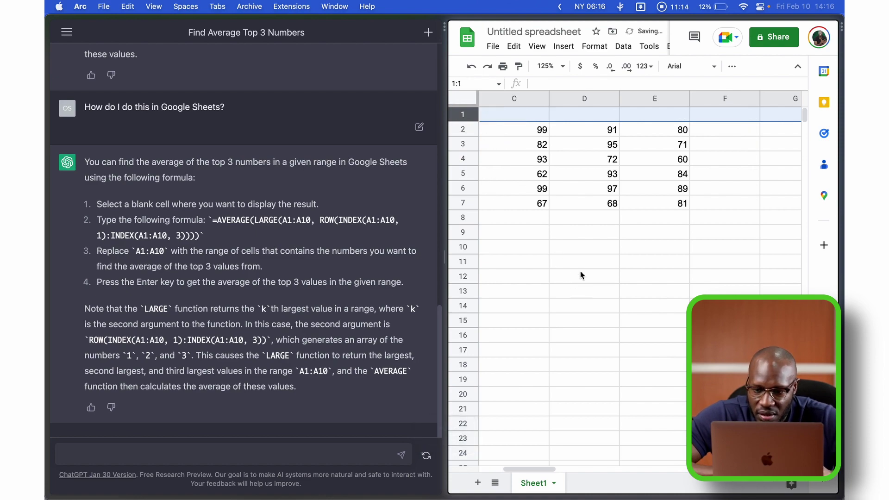
click(776, 118)
text(Top 3)
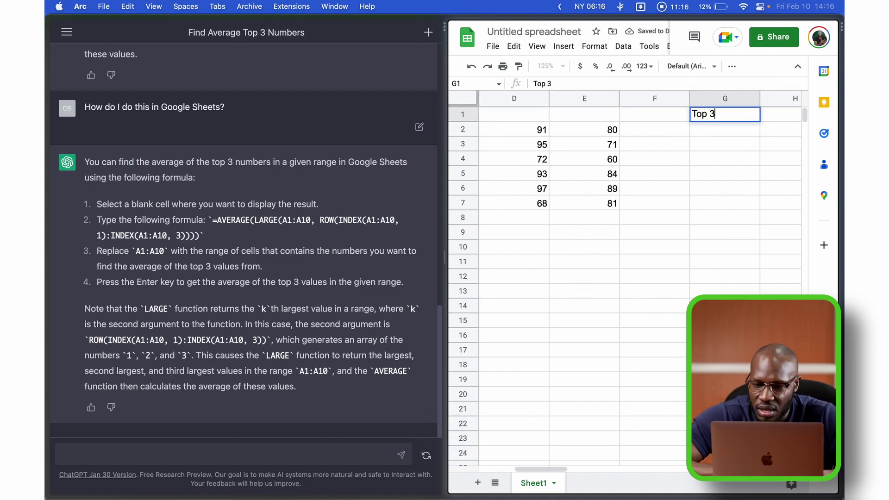
key(Return)
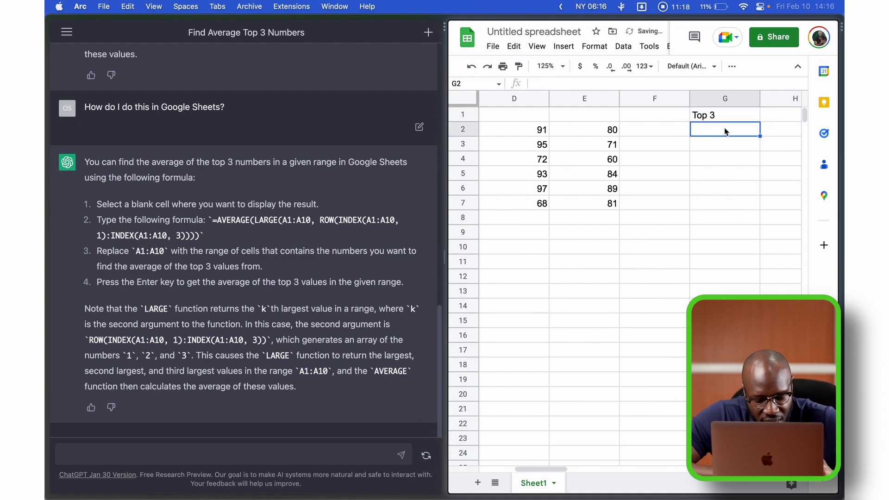
Undo an accidental paste of student names into G2 and open clipboard history
key(cmd+v)
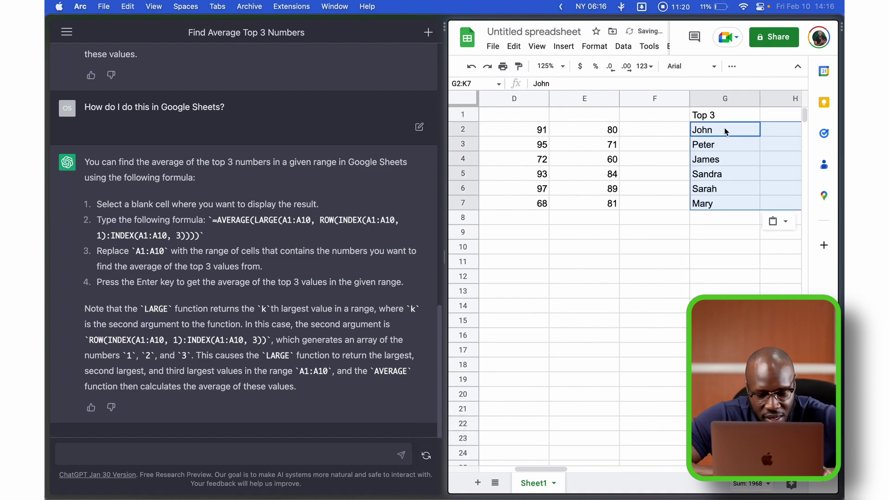
key(cmd+z)
key(cmd+shift+c)
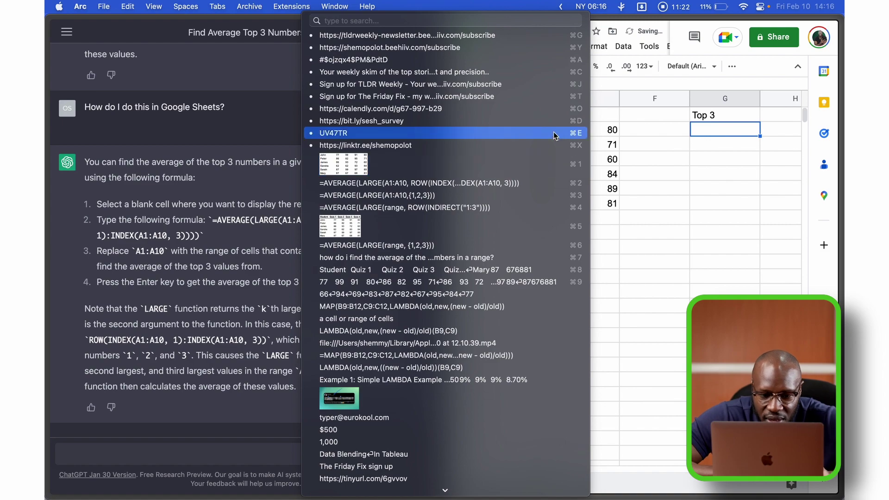
Paste the top-3 formula into G2 and change LARGE's range from A1:A10 to B2:E2
click(453, 184)
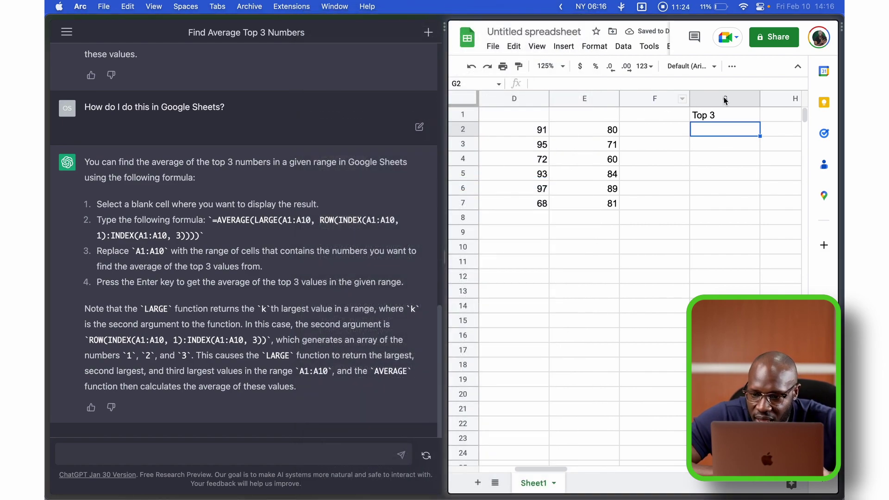
key(super+v)
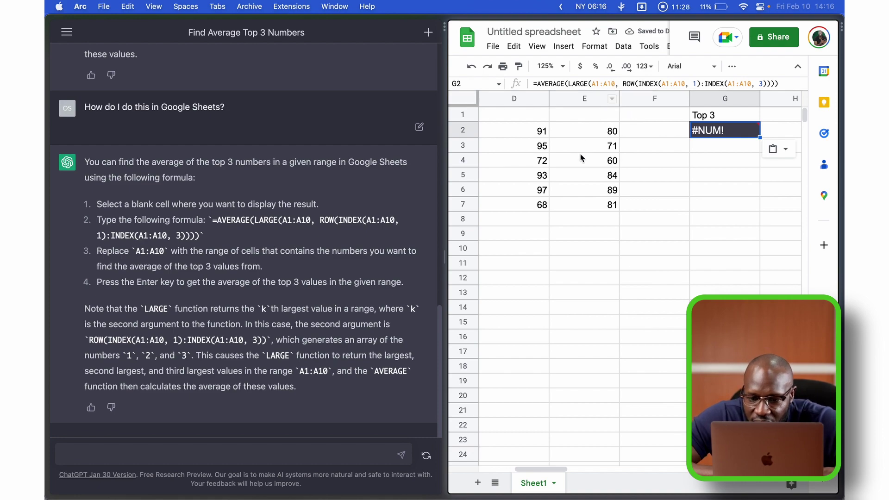
scroll(579, 167, left, 5)
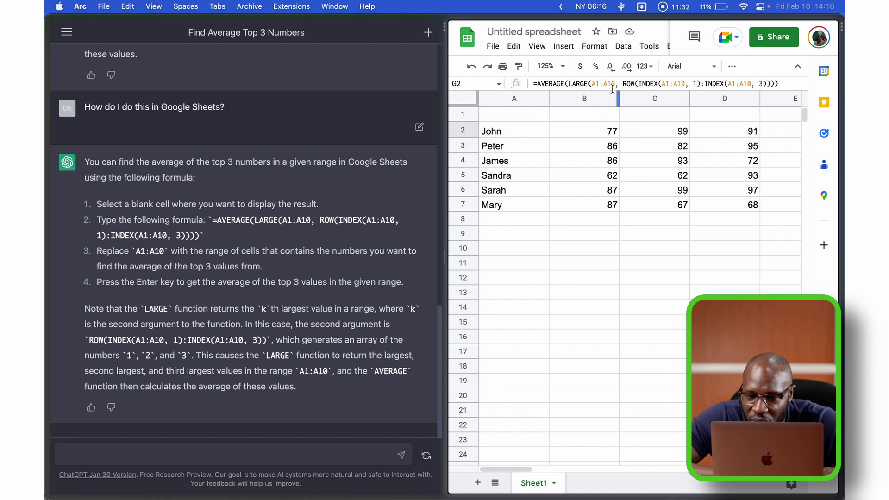
drag(604, 132, 775, 131)
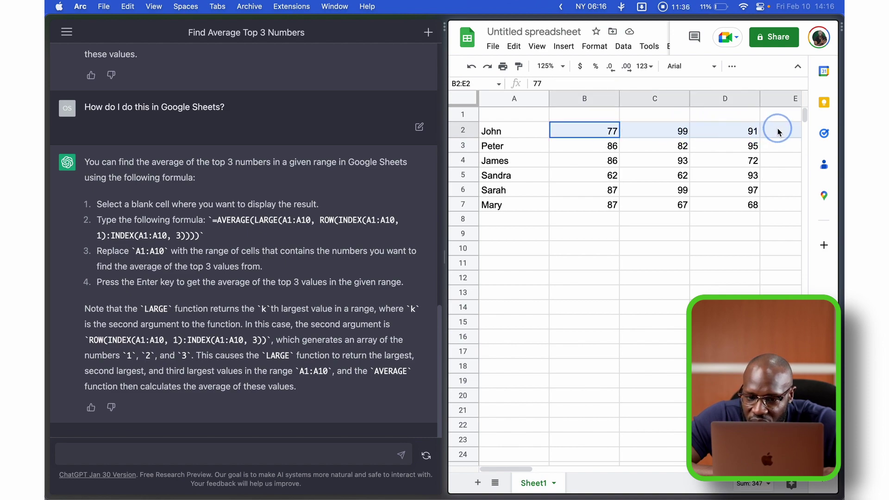
scroll(782, 129, right, 3)
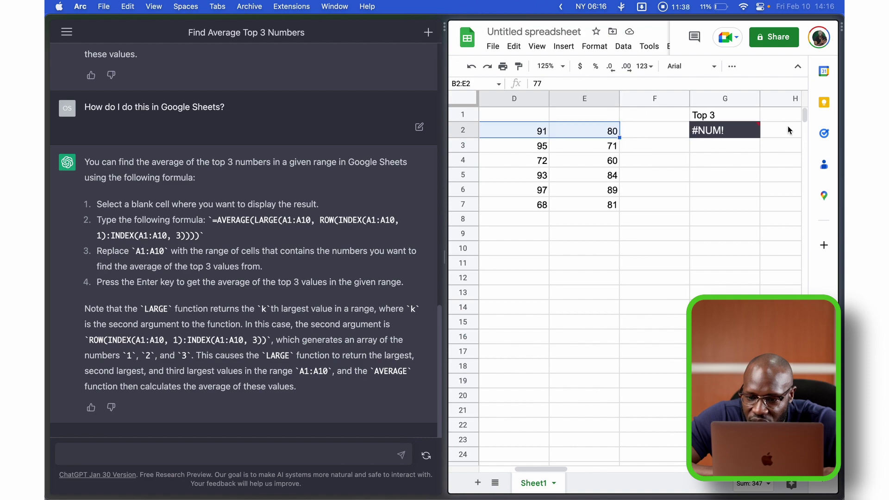
double_click(727, 130)
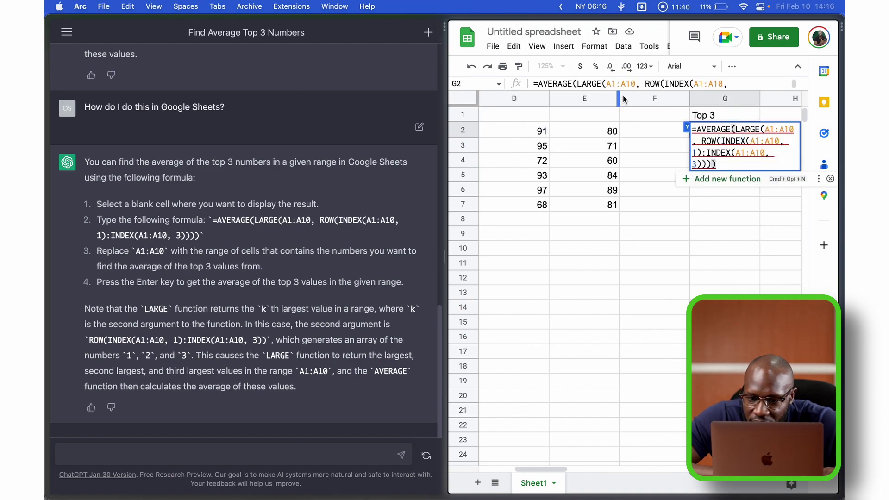
click(636, 87)
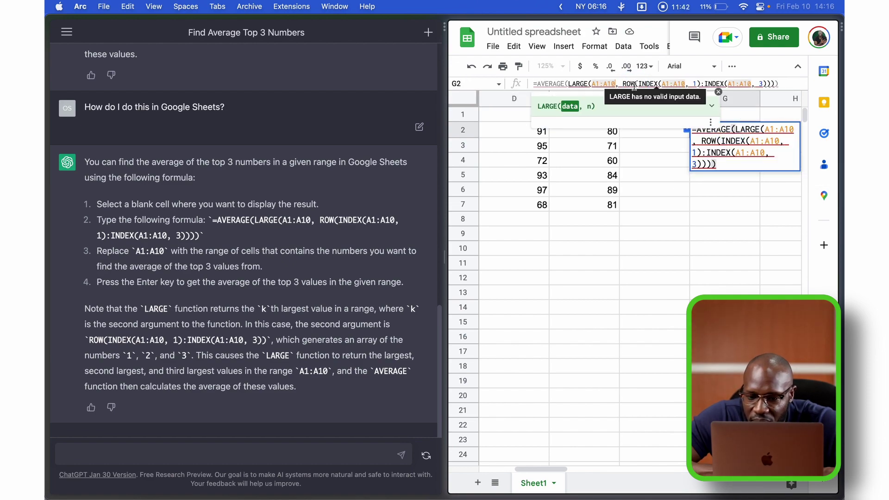
key(BackSpace)
key(BackSpace)
key(BackSpace)
key(BackSpace)
key(BackSpace)
key(BackSpace)
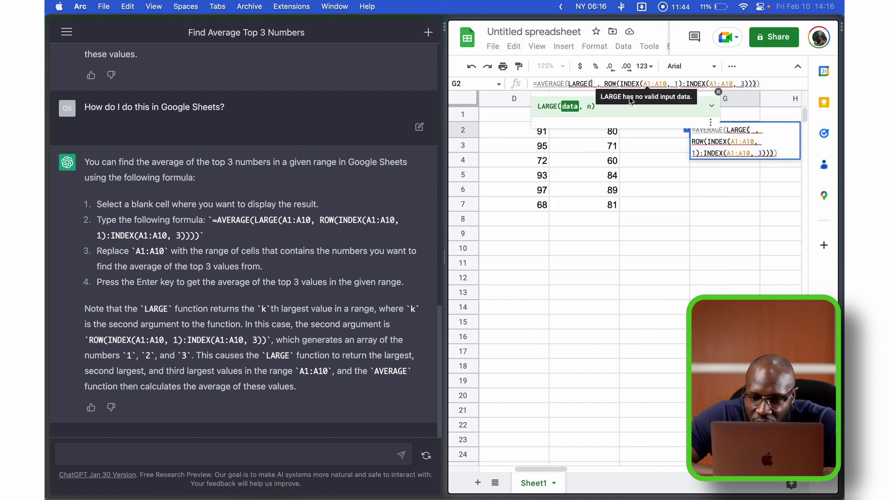
scroll(582, 194, left, 3)
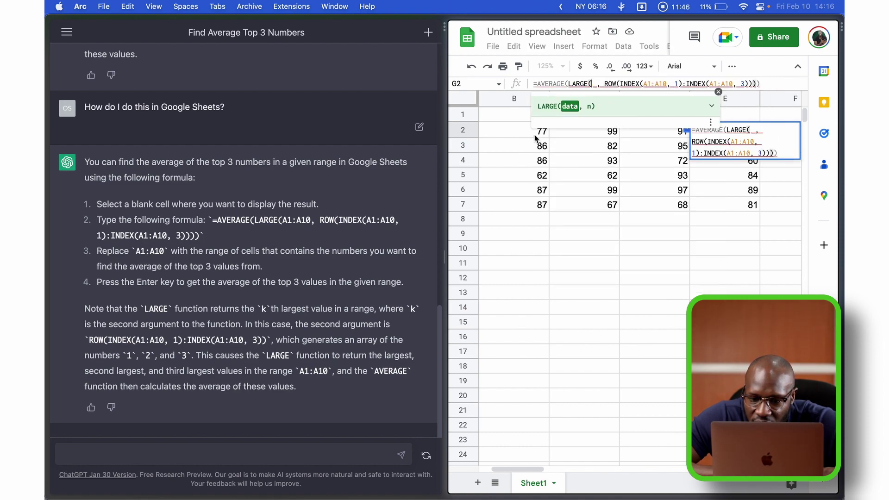
drag(535, 135, 701, 127)
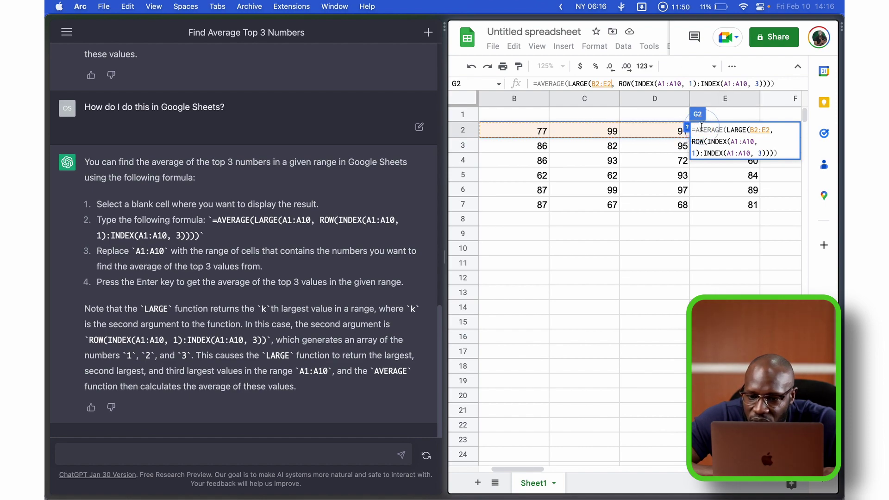
Replace both INDEX ranges A1:A10 with B2:E2 and commit the formula, returning 91
drag(658, 83, 678, 86)
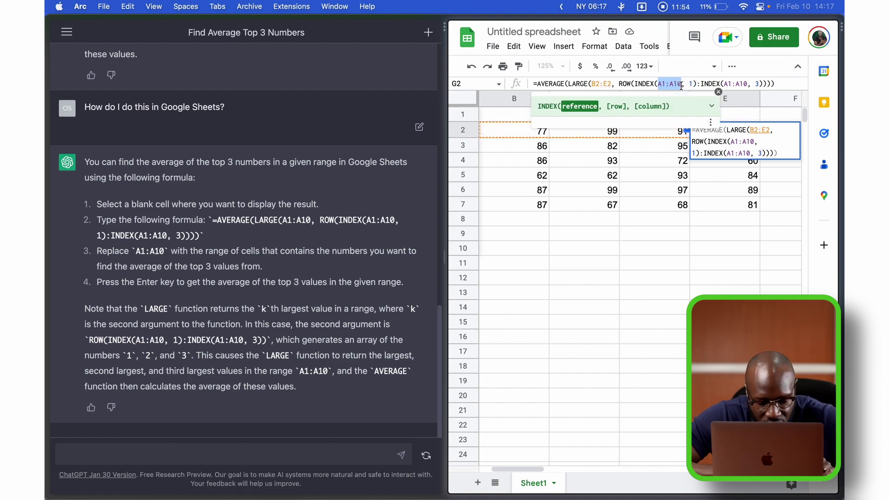
text(B2:)
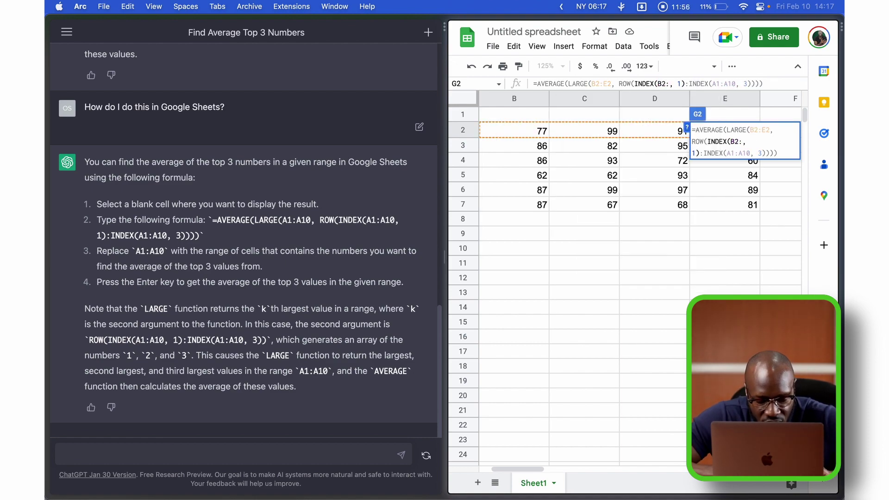
text(E2)
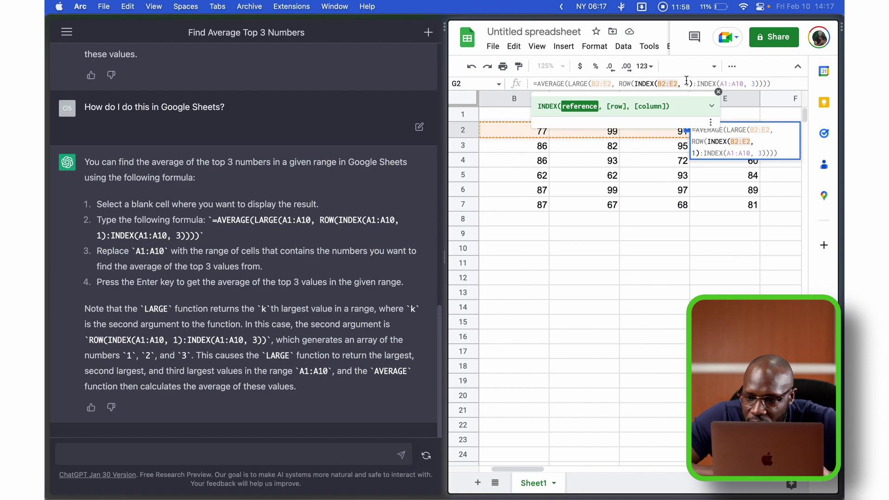
click(725, 84)
drag(721, 84, 742, 84)
text(B2:E)
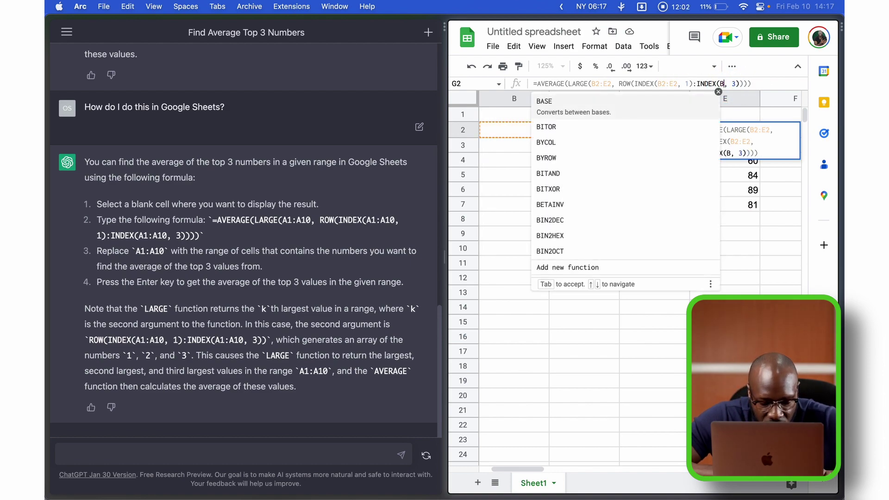
text(2)
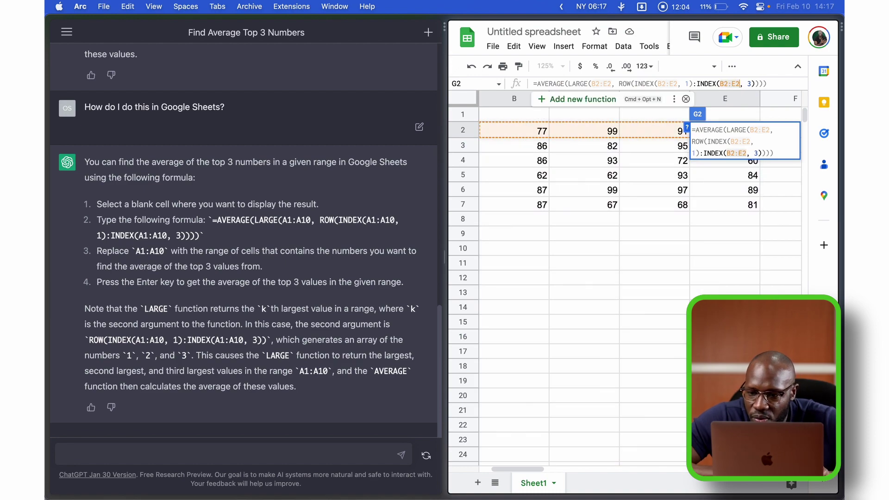
click(772, 84)
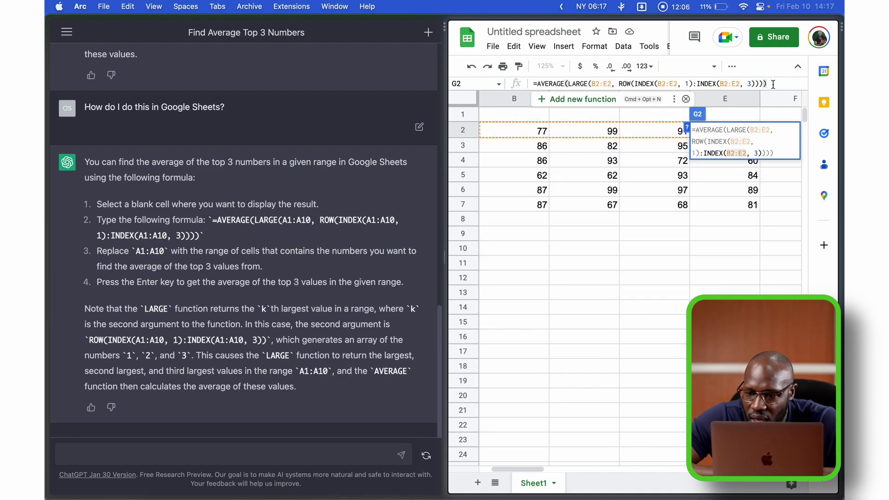
key(Return)
Fill G2's formula down to G7, giving 91, 82, 60 then #NUM!, and select G5
click(711, 194)
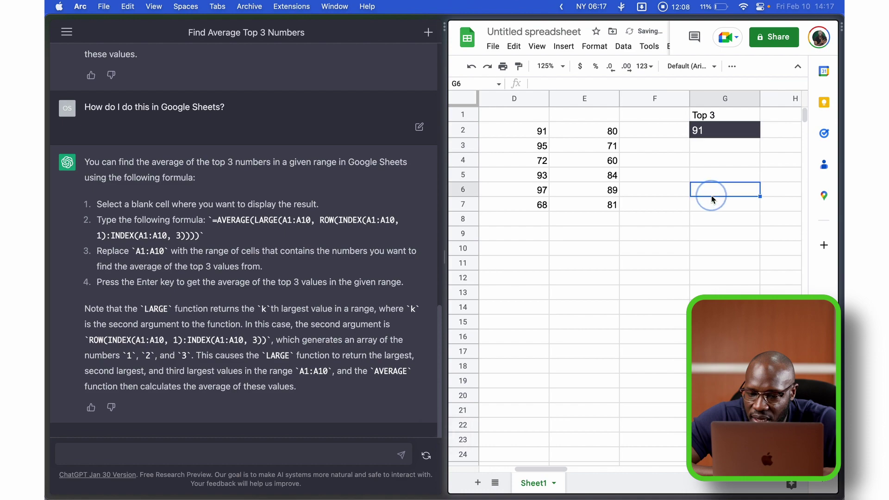
click(720, 134)
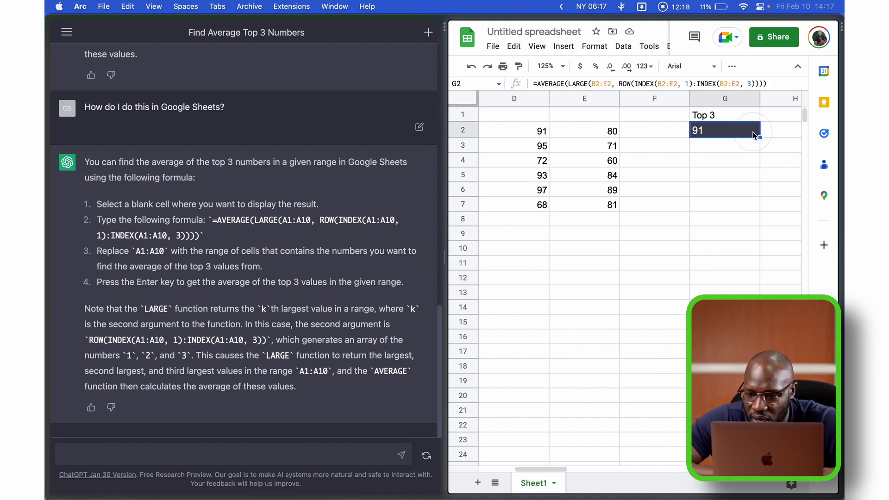
drag(759, 137, 764, 206)
click(747, 246)
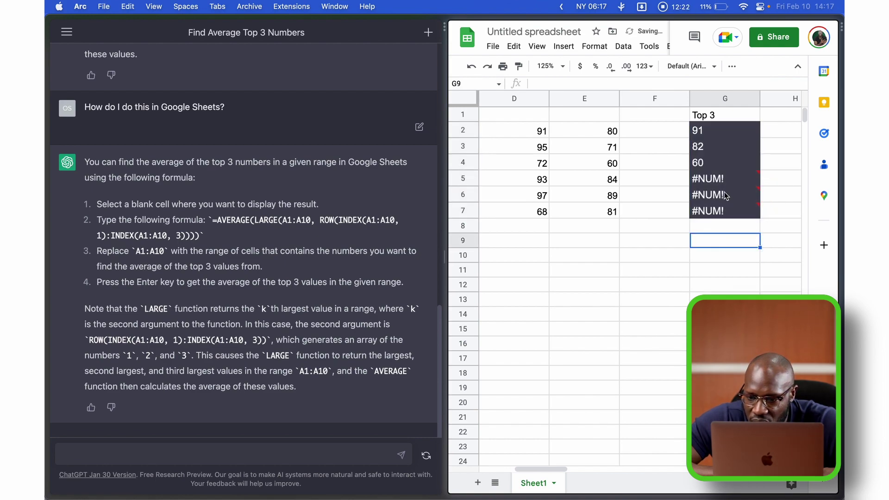
click(712, 183)
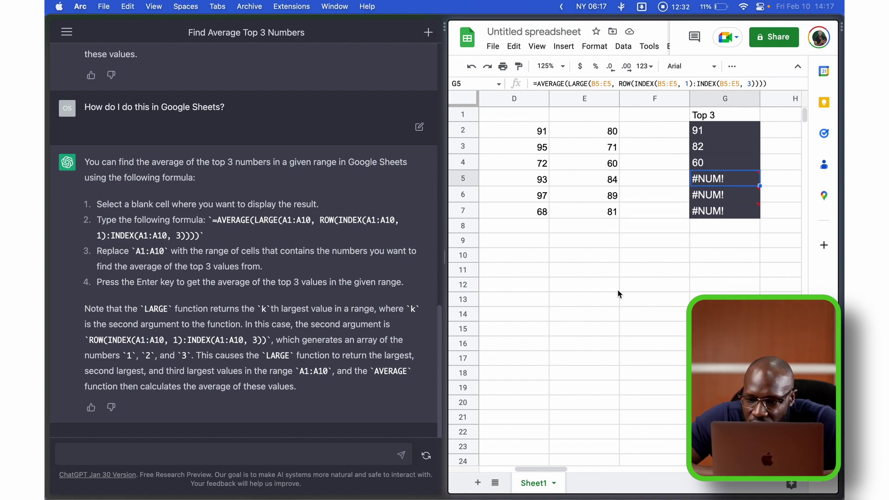
Try changing G5's LARGE range to B2:E7 and then B2:E2, then discard the edit
click(612, 86)
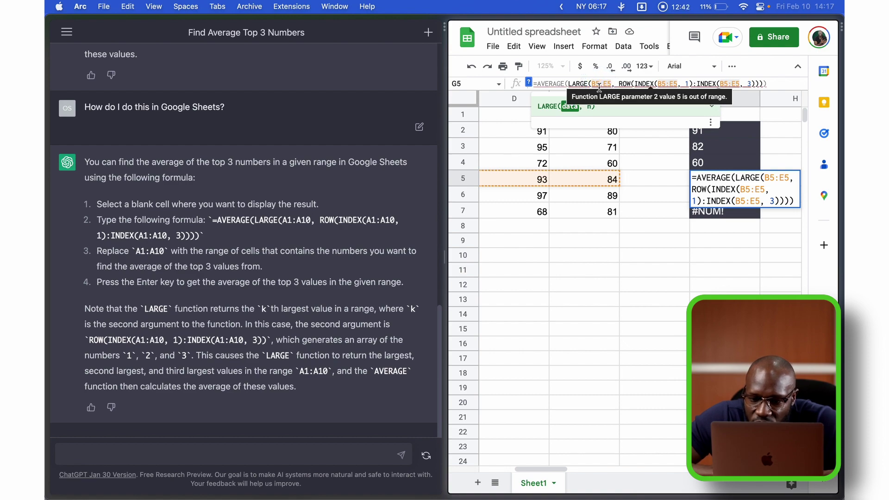
key(BackSpace)
text(2)
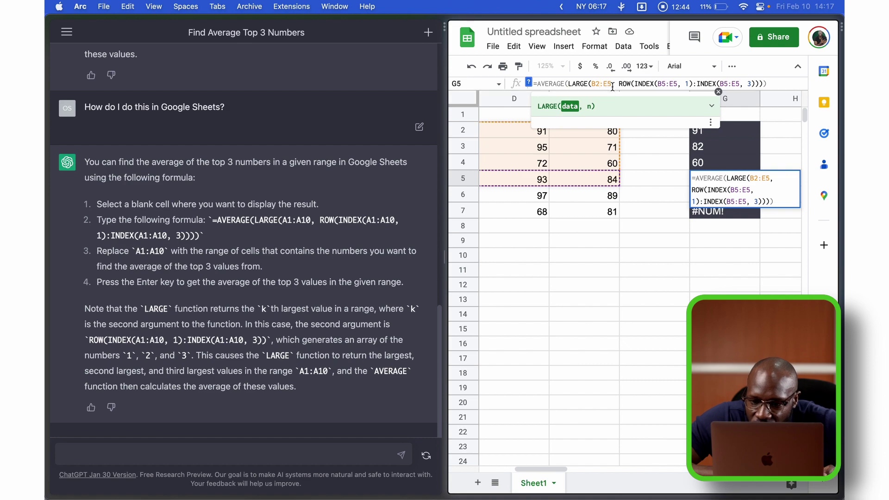
click(612, 85)
key(BackSpace)
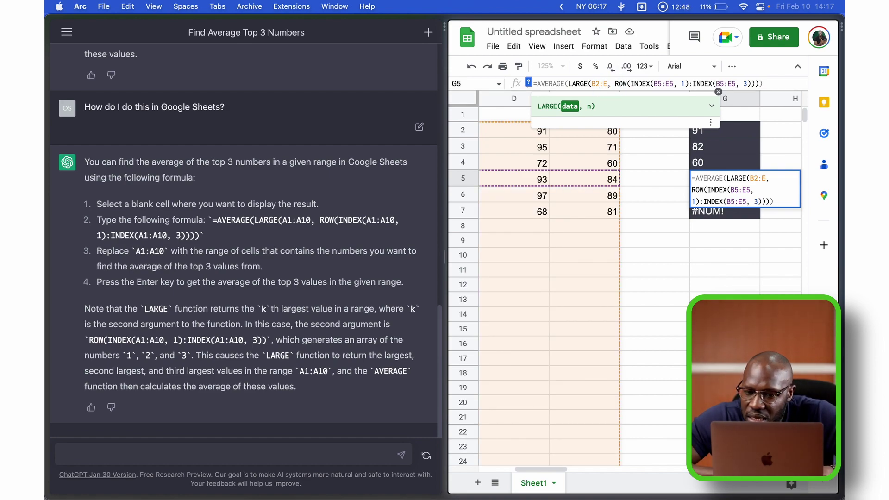
text(7)
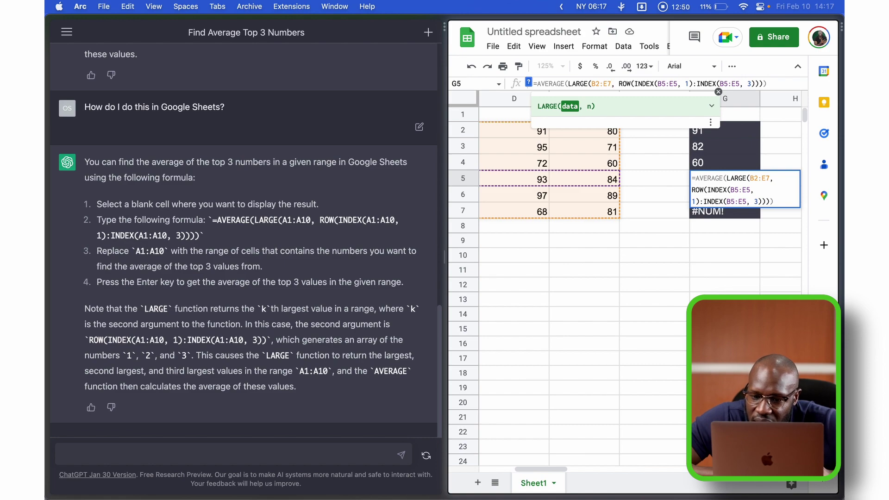
key(BackSpace)
text(2)
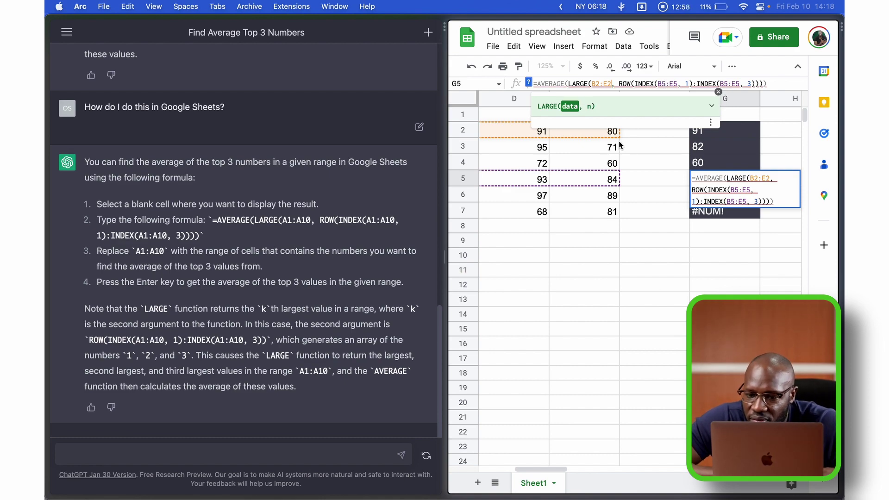
click(664, 85)
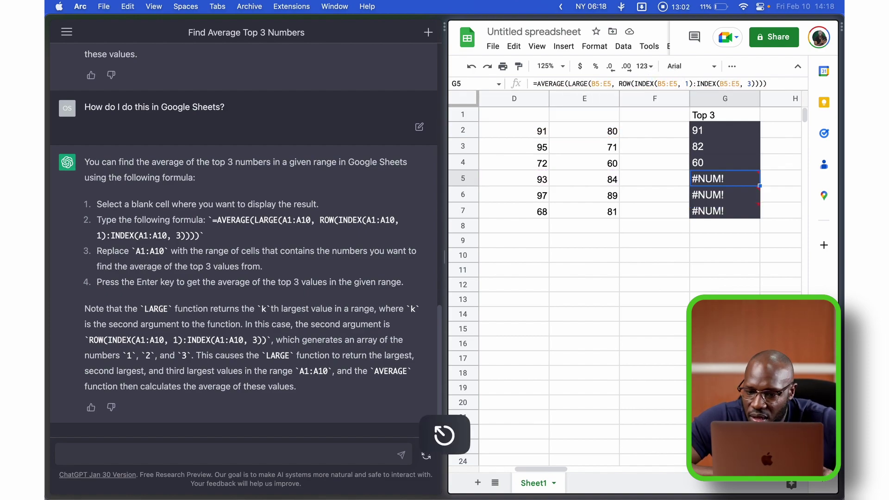
Inspect the G2:G7 formulas and #NUM! errors, then close the ChatGPT pane
click(721, 131)
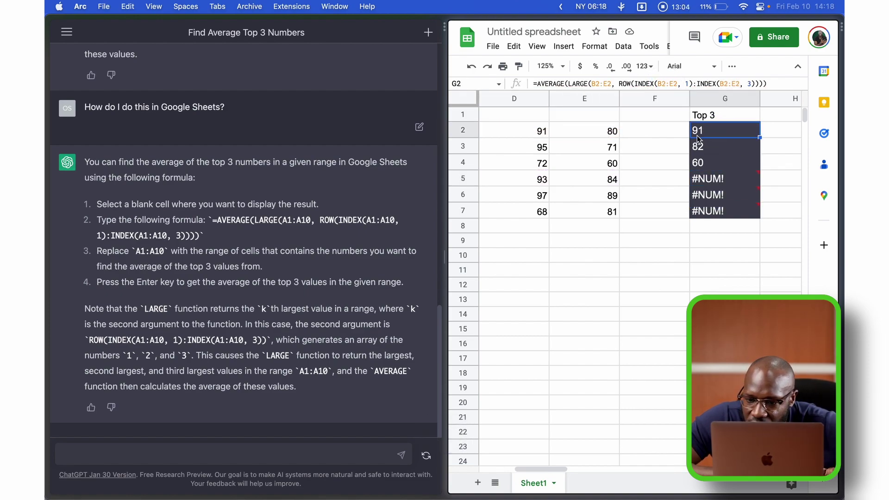
click(713, 151)
click(723, 168)
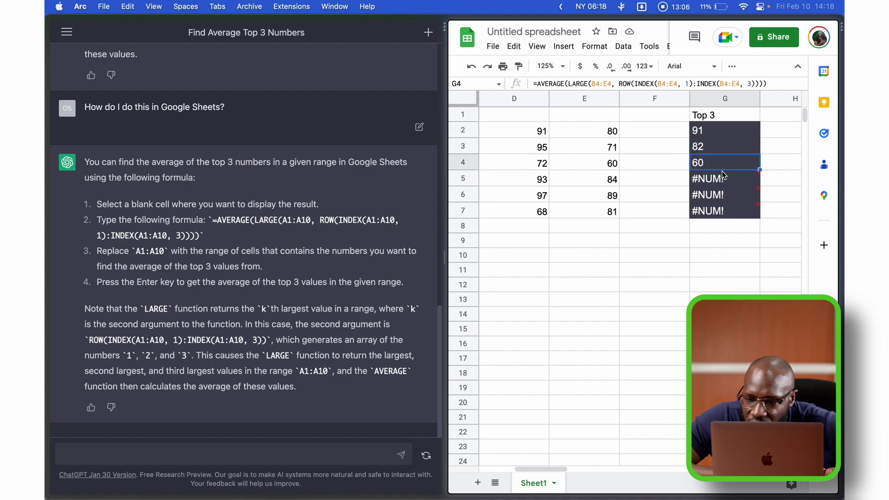
click(723, 181)
click(723, 199)
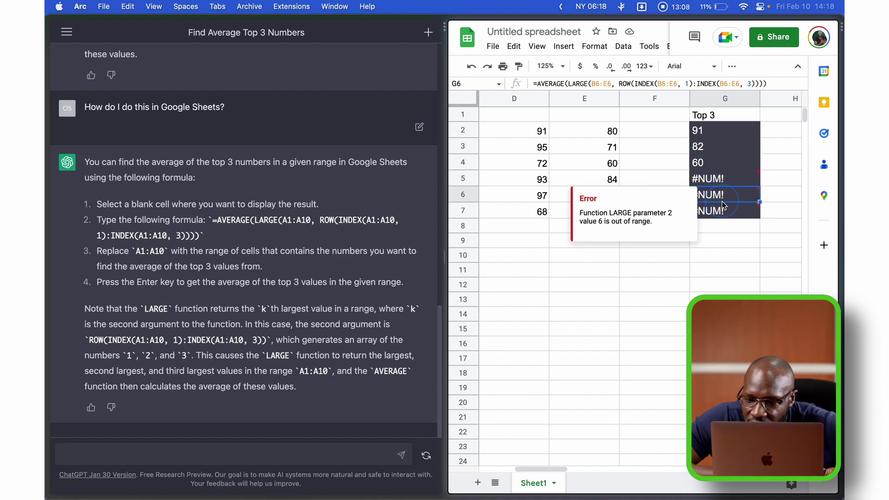
click(722, 229)
click(724, 217)
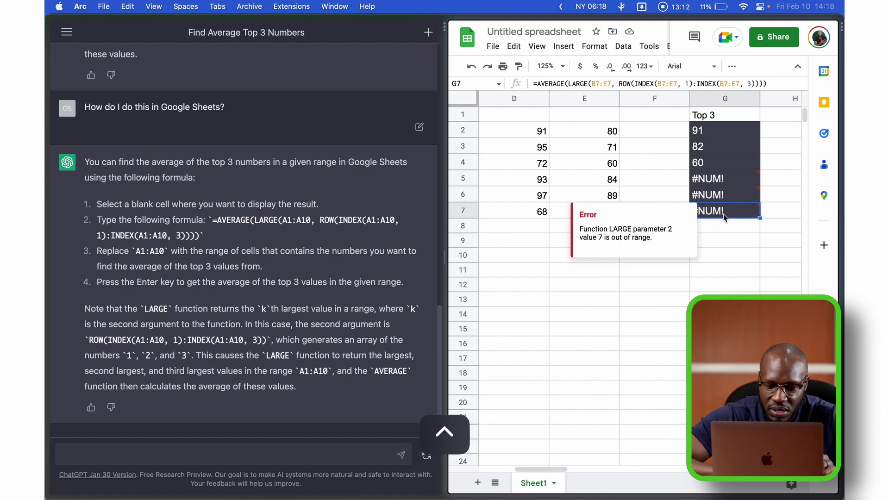
click(725, 314)
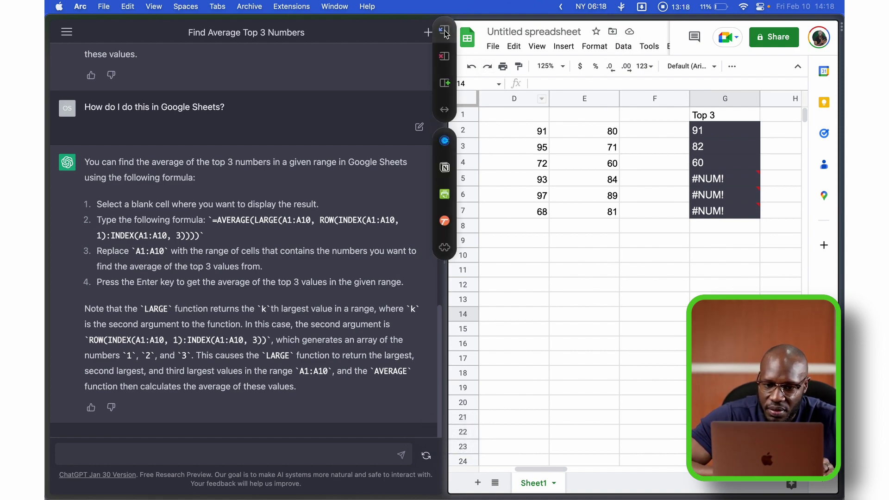
click(444, 32)
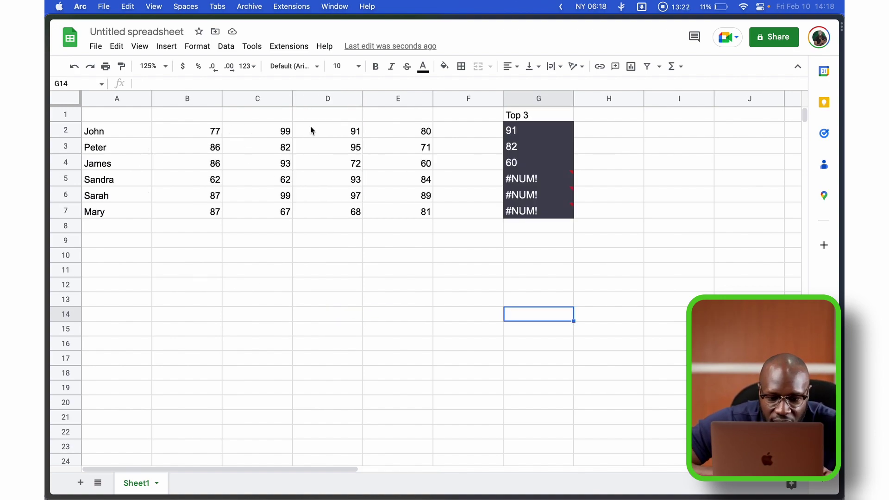
click(518, 131)
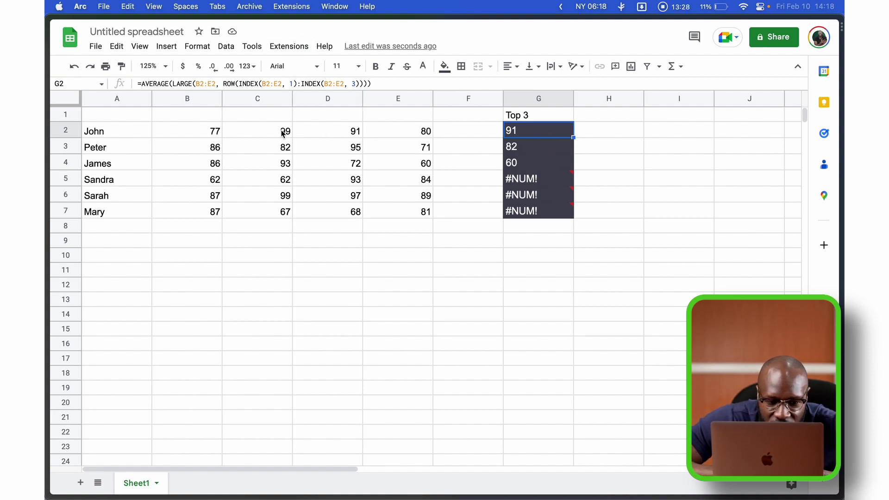
View status-bar statistics for C2:E2, then B3:D3: Sum 263, Avg 87.66666667, Min 82, Max 95
drag(282, 133, 403, 136)
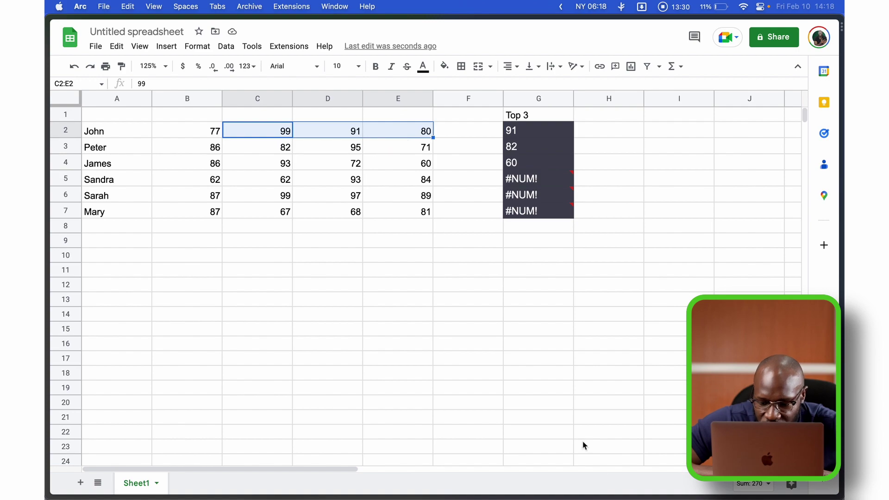
click(769, 484)
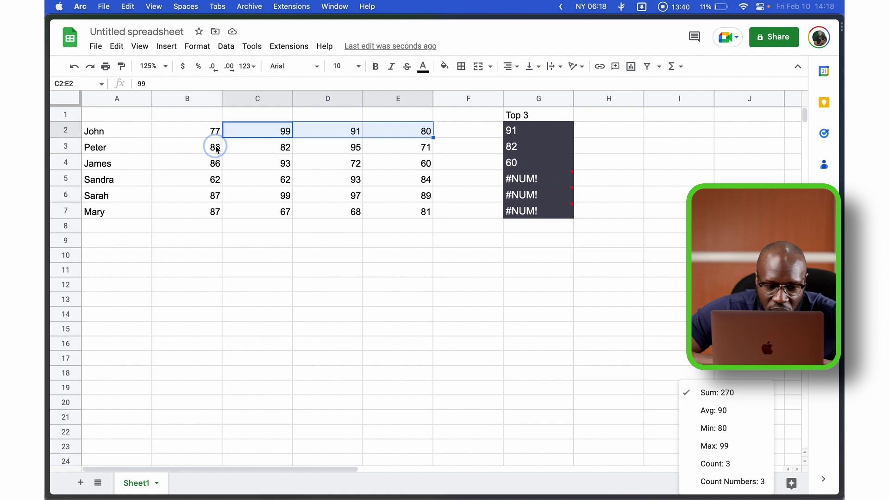
drag(215, 149, 332, 148)
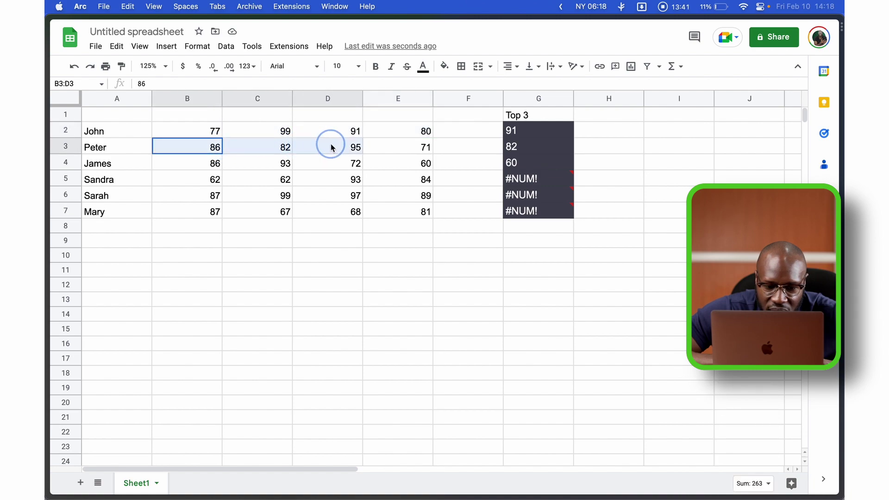
click(767, 483)
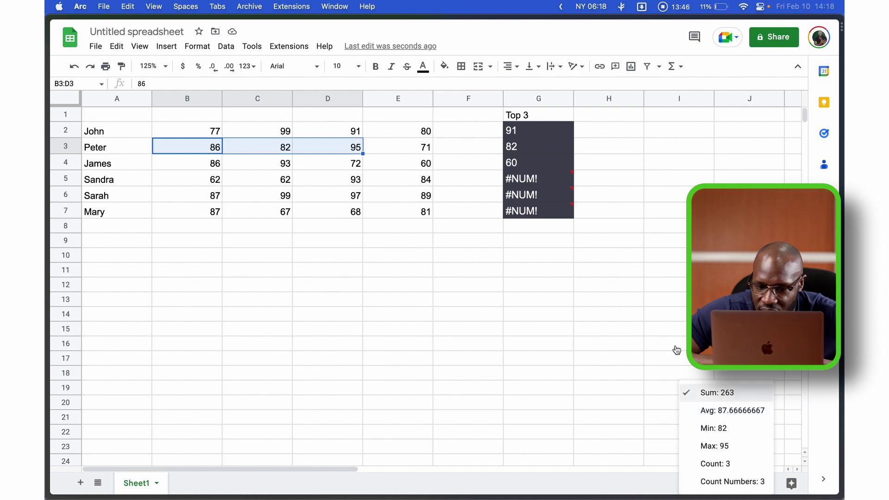
Inspect the #NUM! formulas in G3, G5, G6, G7 and G2, then tile the Sheets window right
click(529, 147)
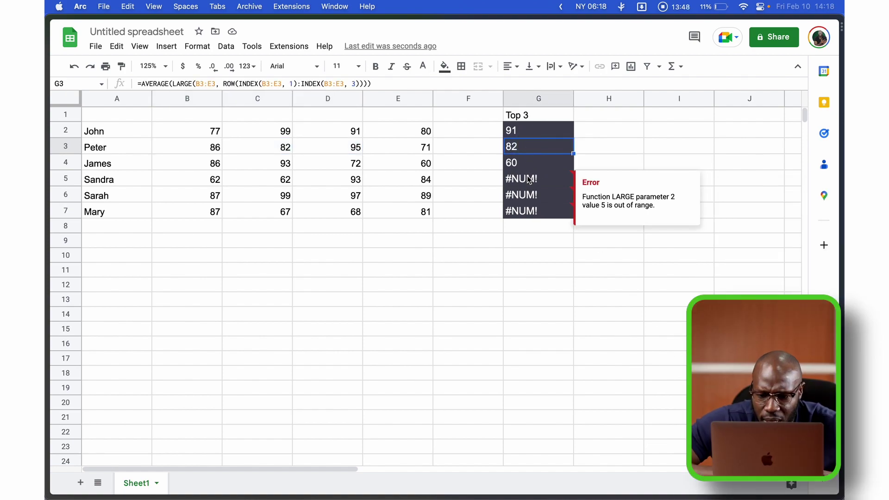
click(555, 183)
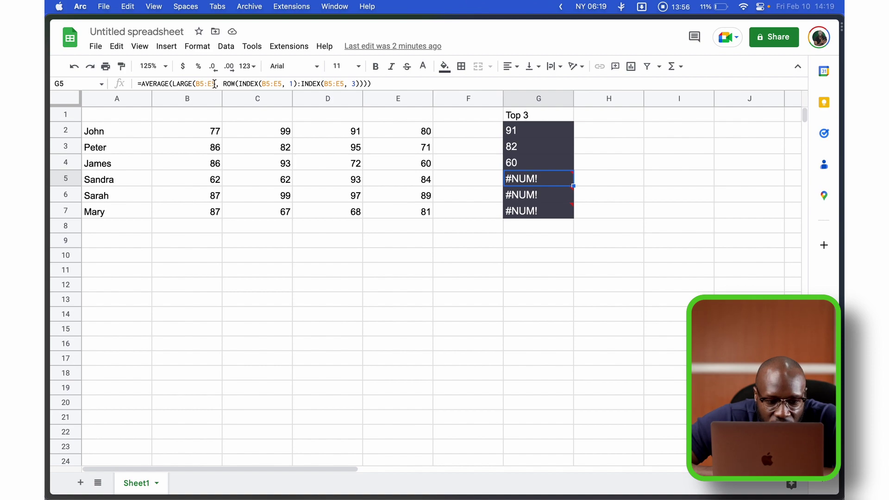
mouse_move(539, 182)
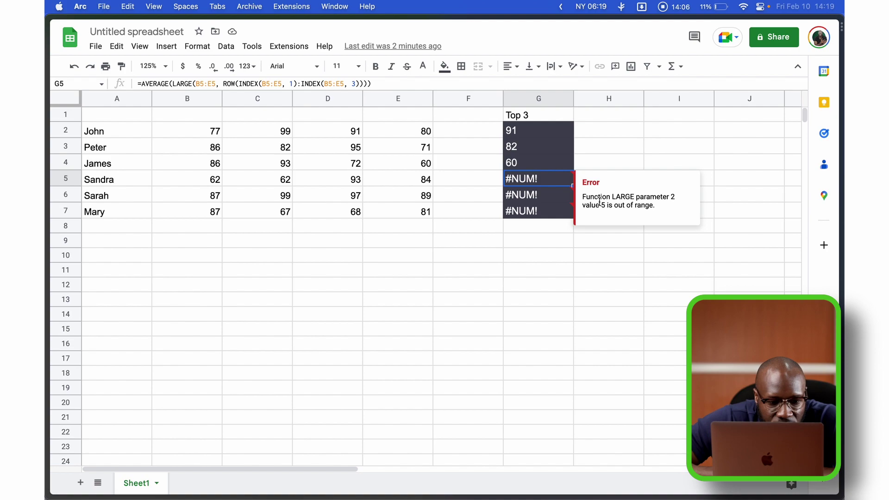
mouse_move(544, 211)
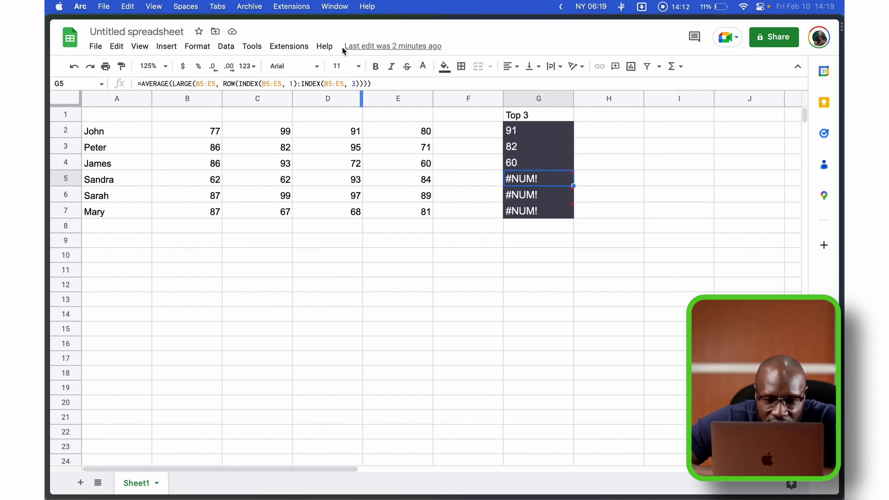
click(544, 200)
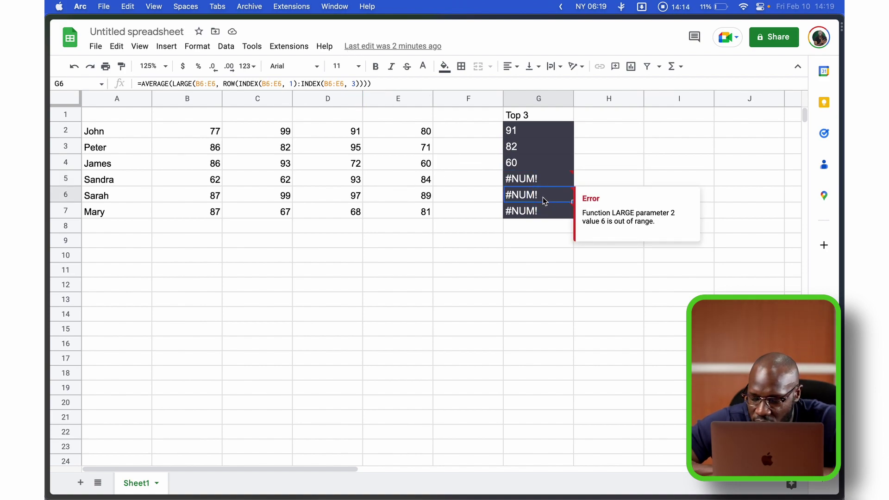
key(Down)
key(Up)
key(Up)
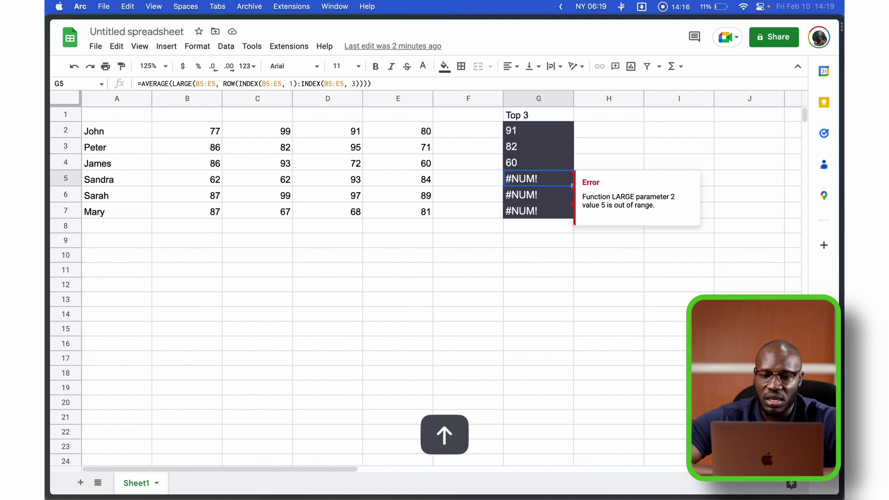
click(534, 130)
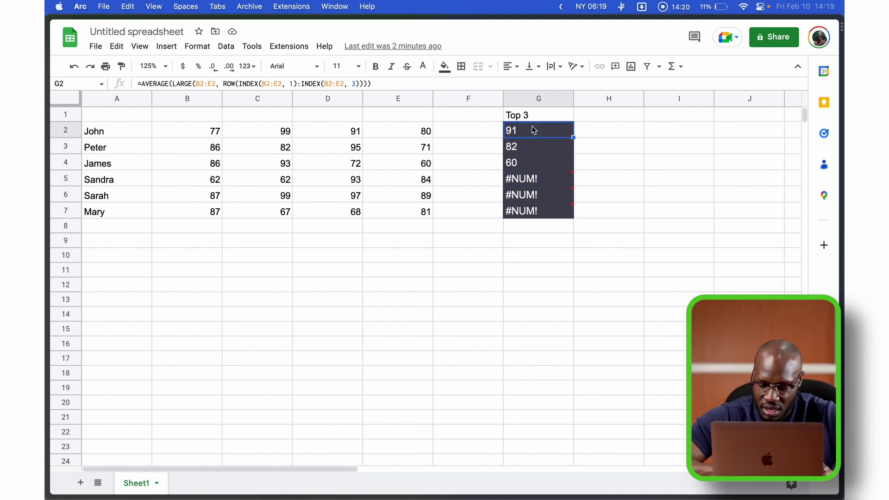
key(ctrl+alt+Right)
Put the ChatGPT chat and the Untitled spreadsheet side by side in Arc, widened over Excel
mouse_move(447, 165)
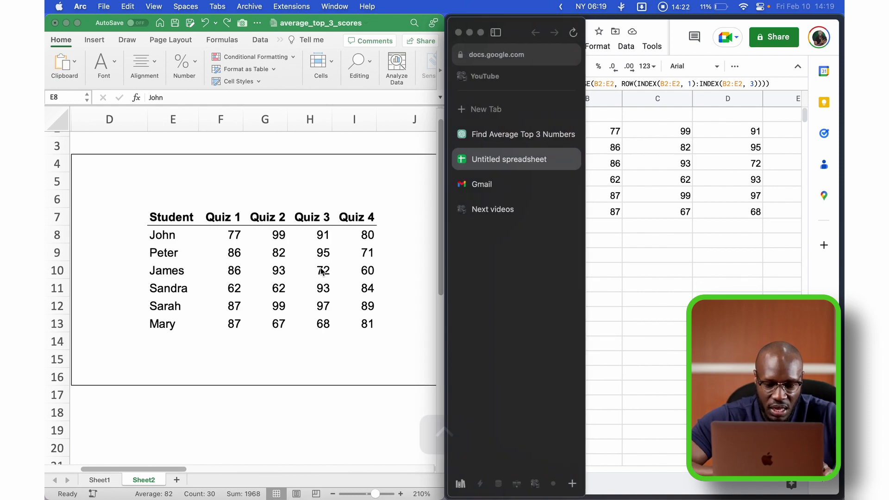
click(515, 139)
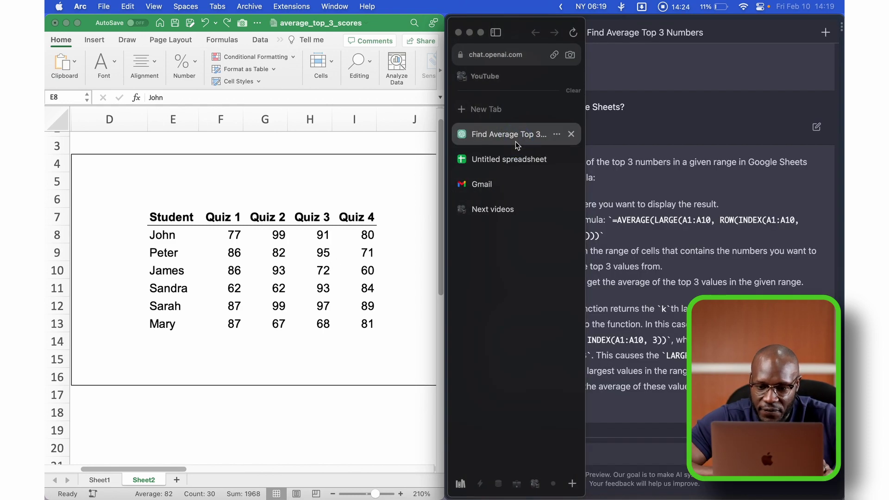
key(ctrl+shift)
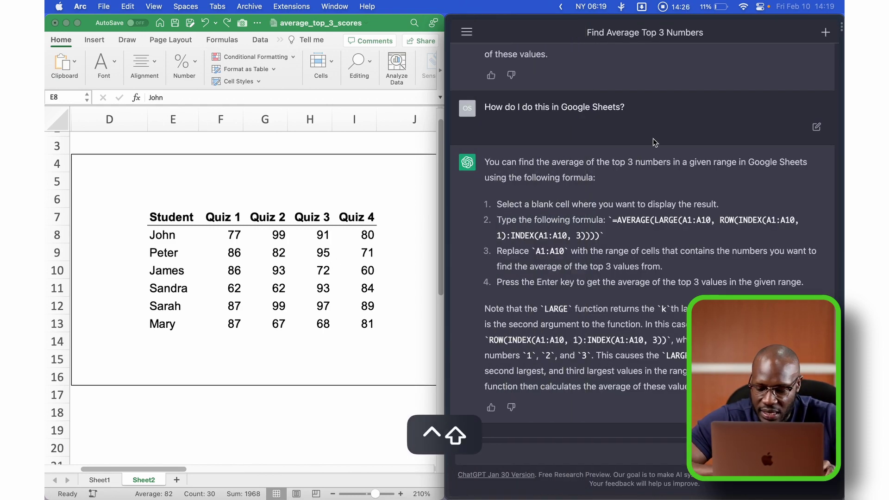
key(ctrl+shift+equal)
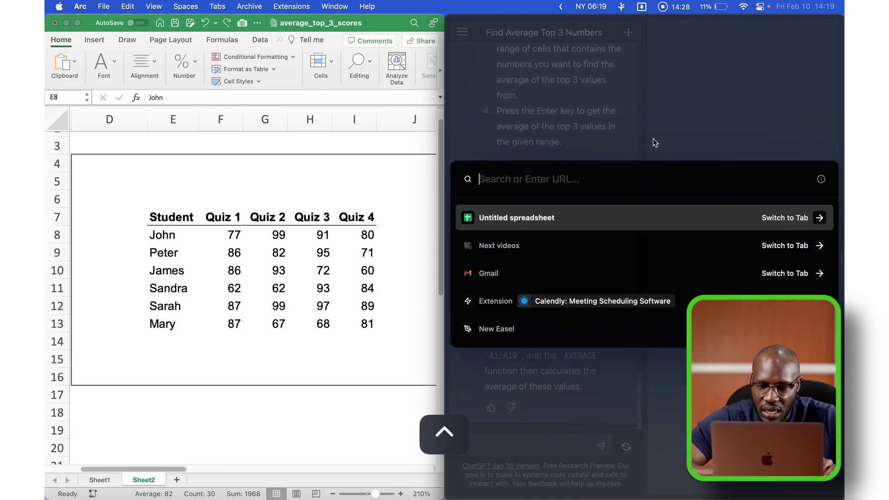
key(Return)
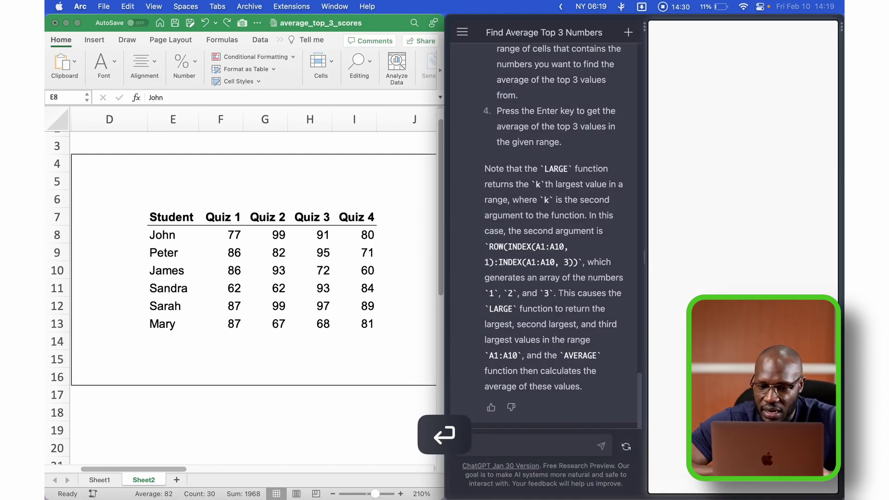
mouse_move(446, 65)
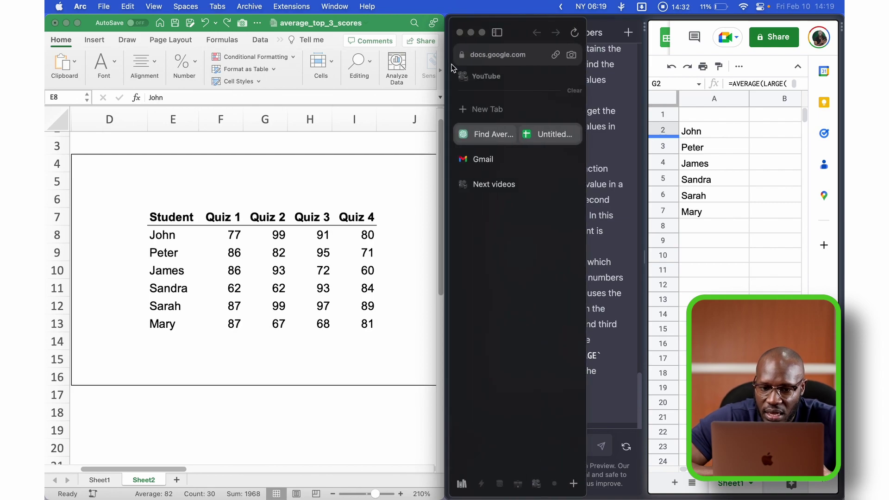
drag(447, 69, 46, 69)
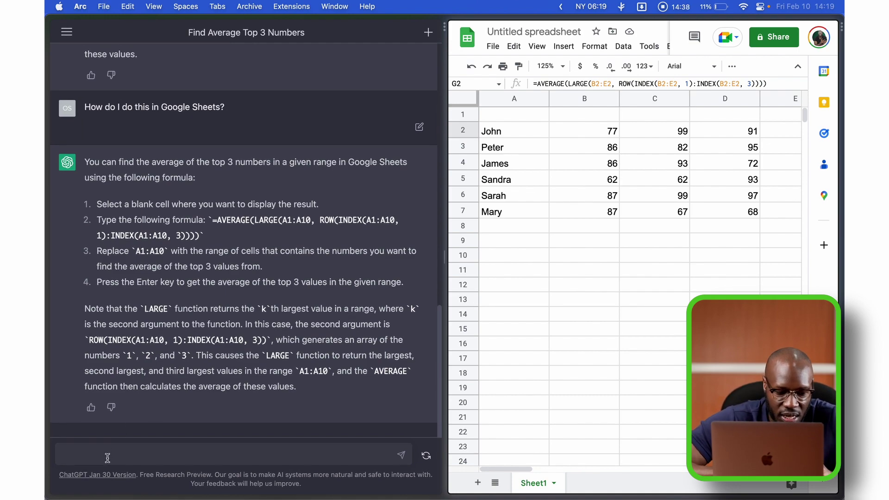
Draft a ChatGPT message: the formula gives an average of 91 for top 3 values 99, 91, 80
click(105, 453)
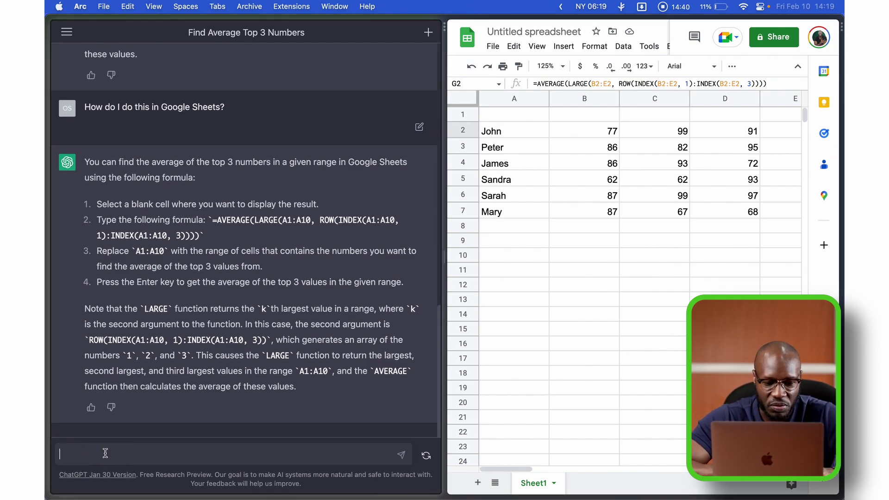
text(this formula)
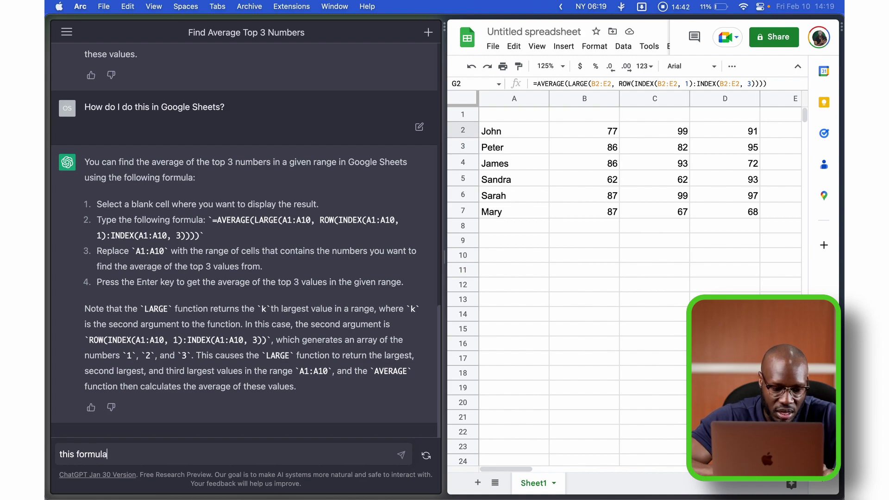
text( isn't working)
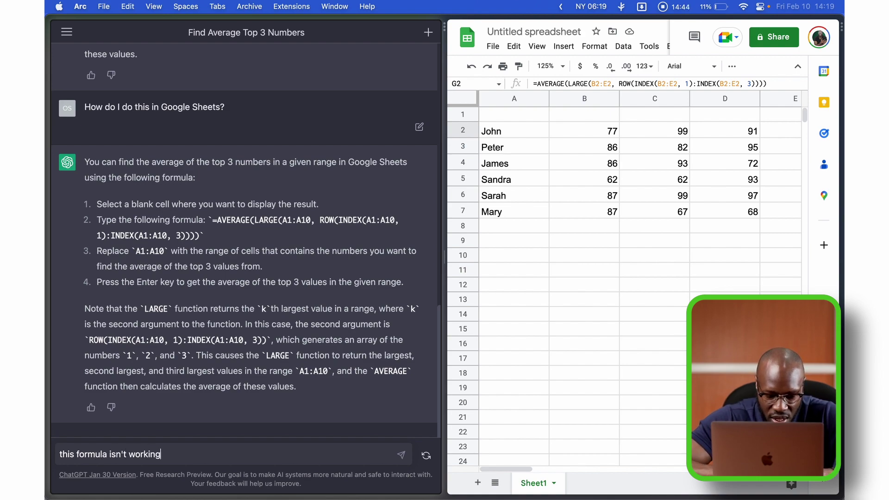
text(. It gives m)
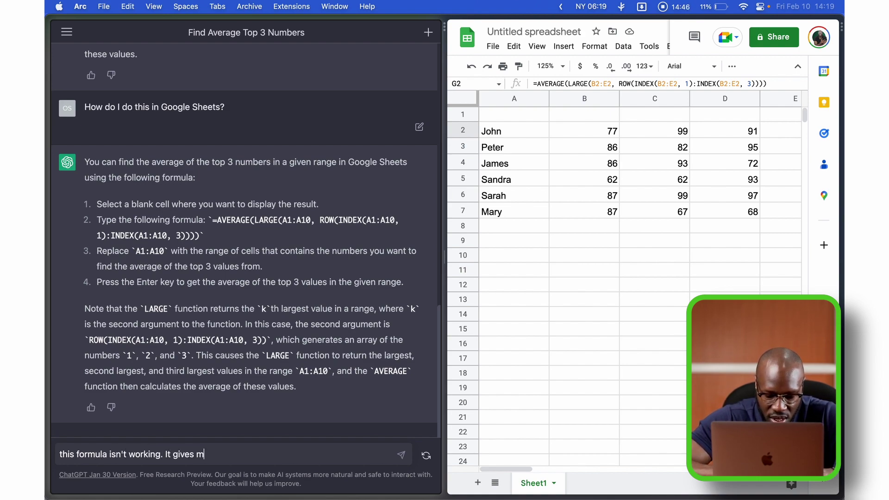
text(e an average)
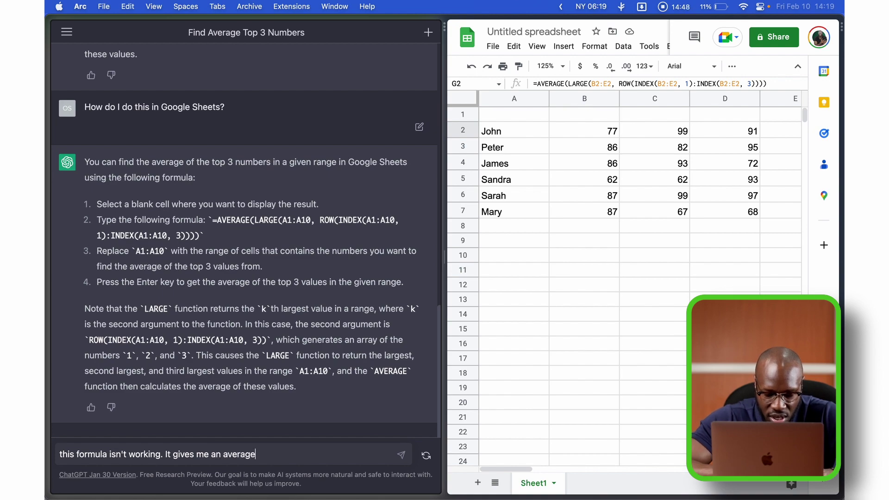
text( of 91 for)
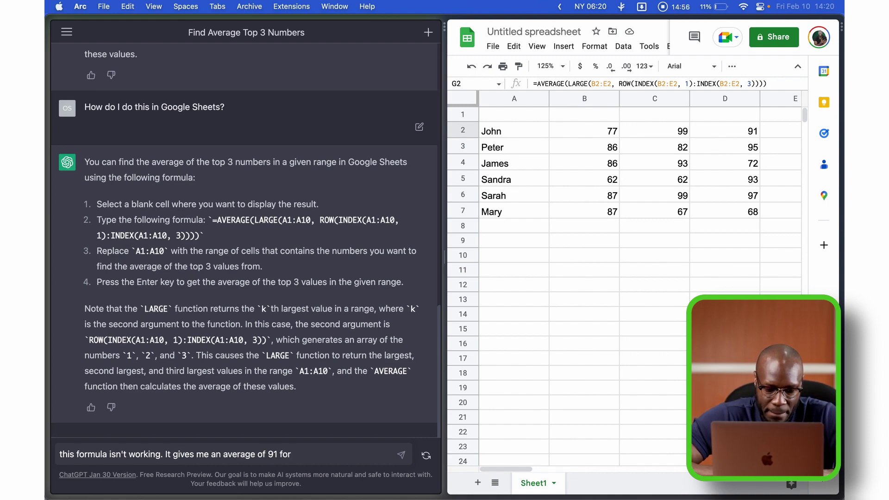
text(the top )
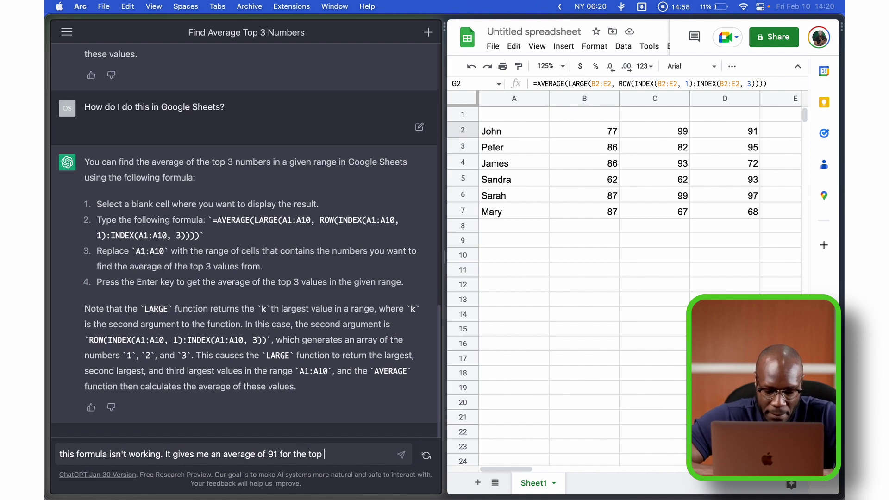
text(3 values)
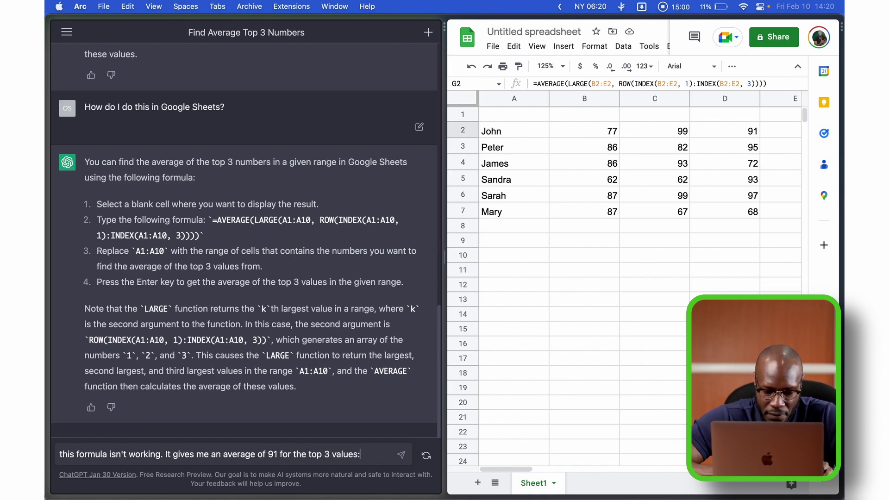
text(: 99)
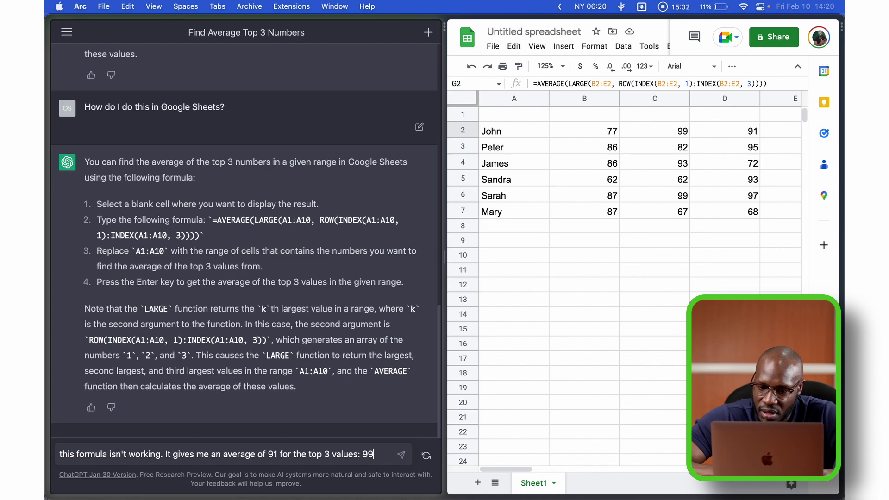
text(, 91,)
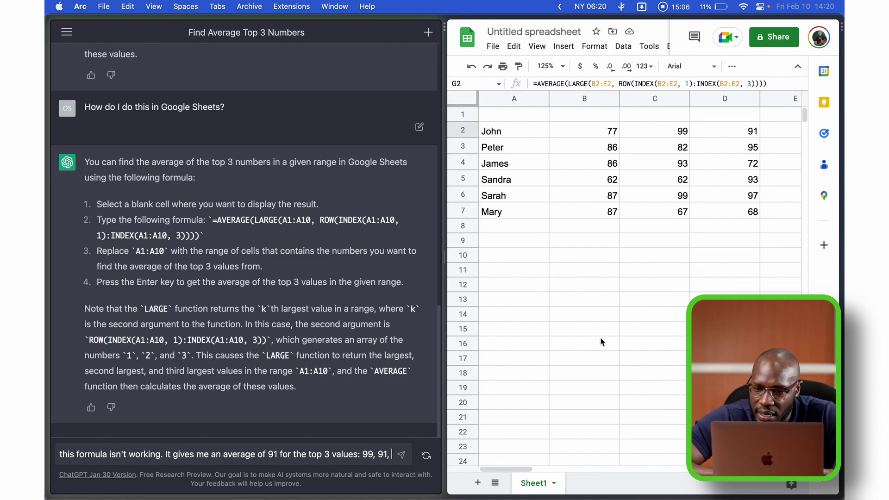
scroll(601, 342, right, 3)
text(1,)
scroll(601, 342, left, 2)
text(80)
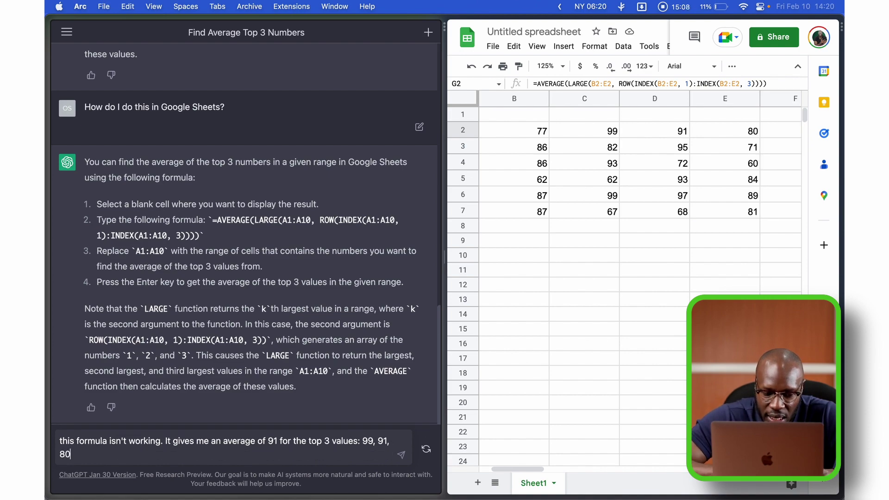
key(shift+Return)
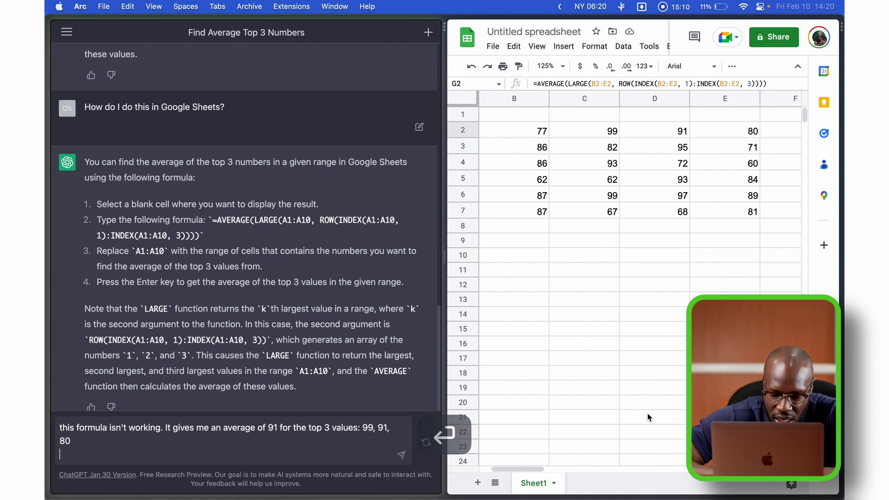
Send the complaint so ChatGPT replies with a corrected top-3 average formula
click(403, 457)
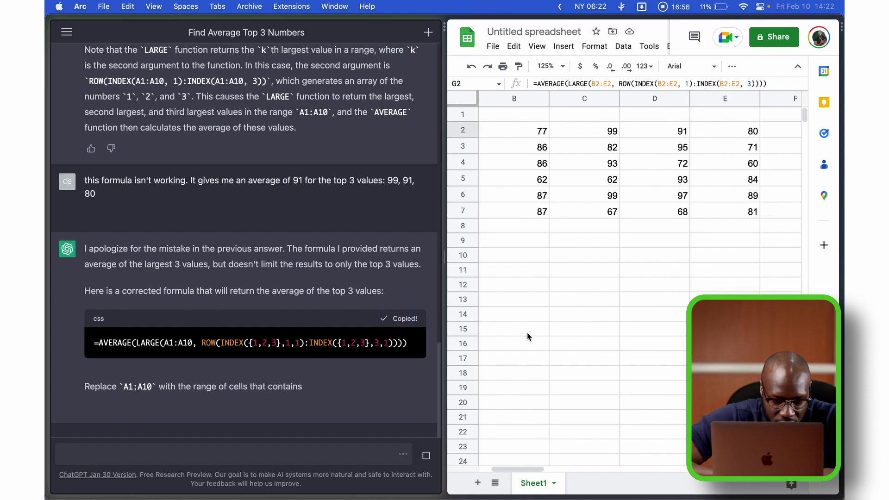
Clear the formatting and old results from the Top 3 cells G2:G7
scroll(527, 332, right, 3)
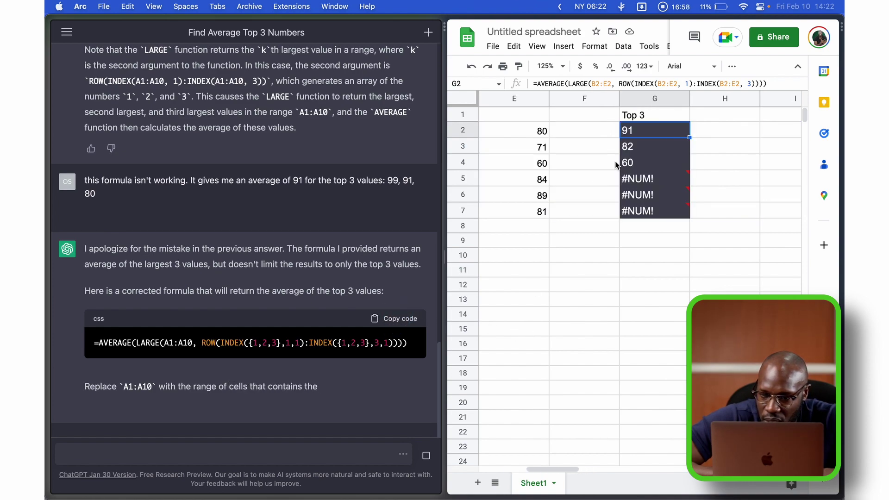
key(shift+super+Down)
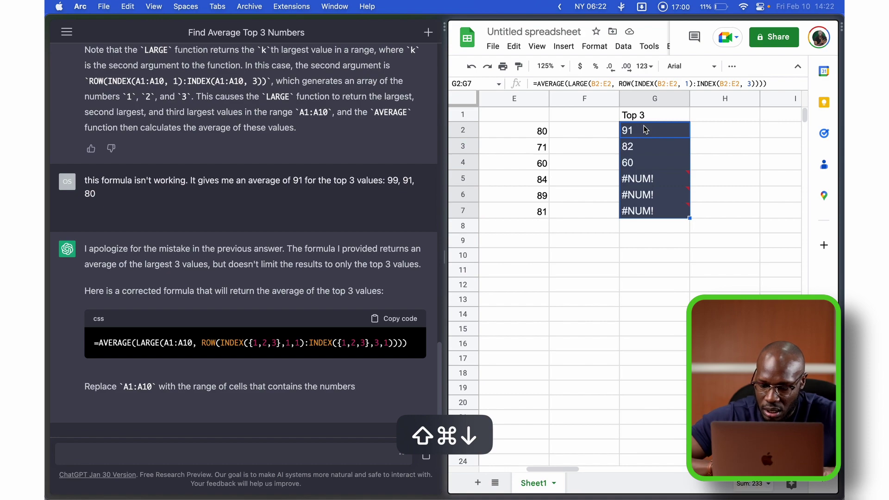
key(super+backslash)
key(BackSpace)
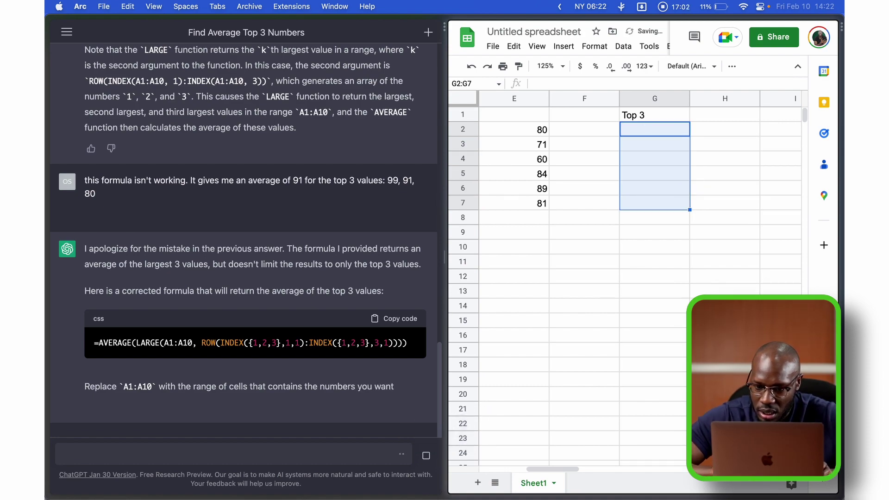
Paste the corrected formula into G2 with range B2:E2, which returns #REF!
click(637, 131)
text(=AVERAGE(LARGE(A1:A10, ROW(INDEX({1,2,3},1,1):INDEX({1,2,3},3,1)))))
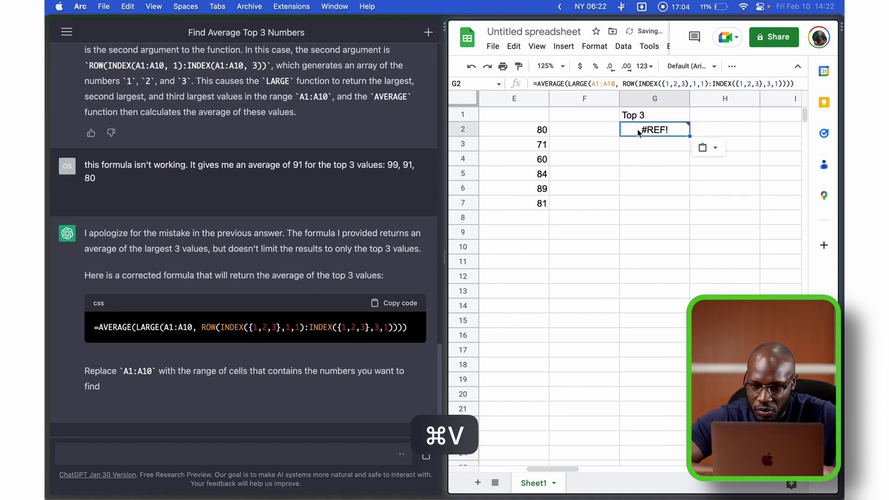
click(613, 85)
key(BackSpace)
key(BackSpace)
key(BackSpace)
key(BackSpace)
key(BackSpace)
key(BackSpace)
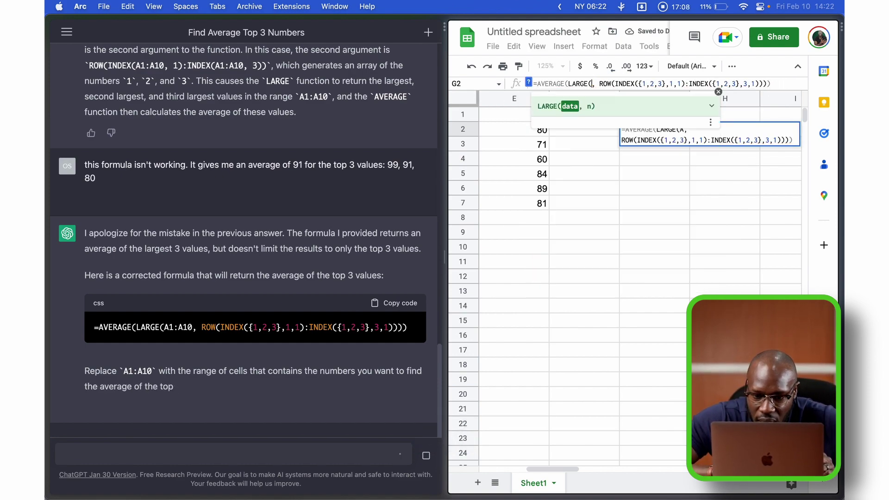
text(B2:)
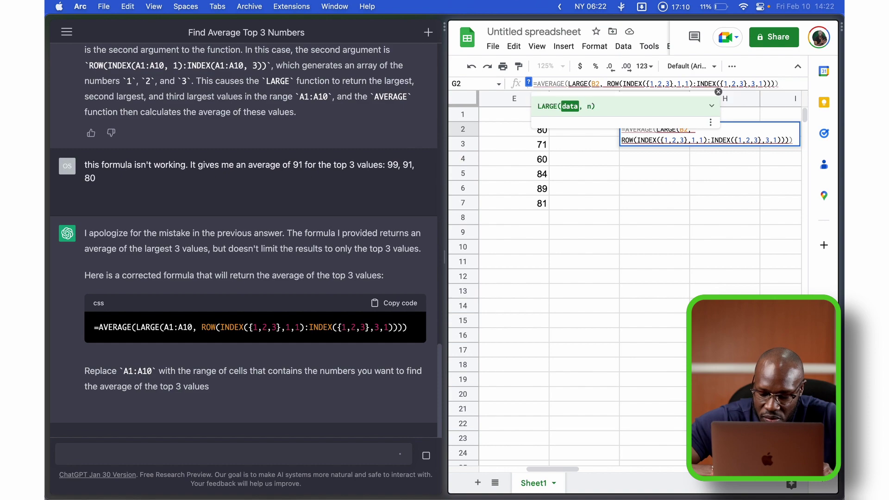
text(E2)
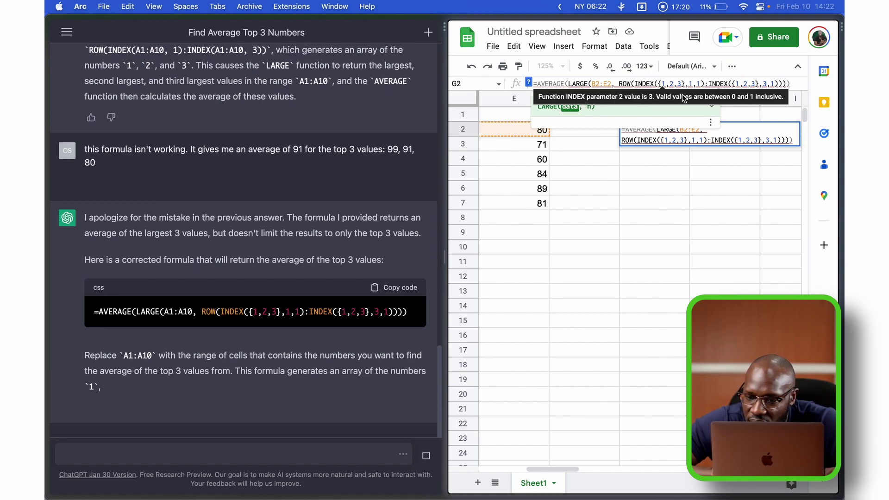
key(Return)
key(Up)
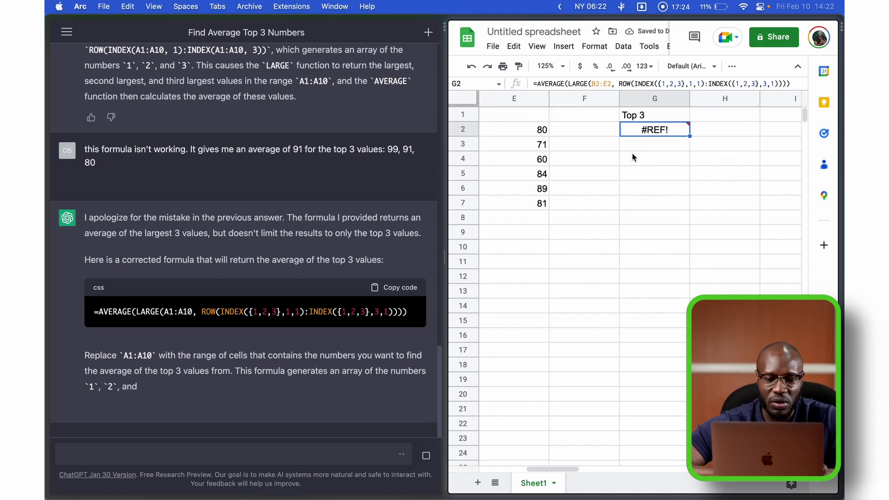
Close the Google Sheets pane and bring the average_top_3_scores Excel workbook to the front
key(super+w)
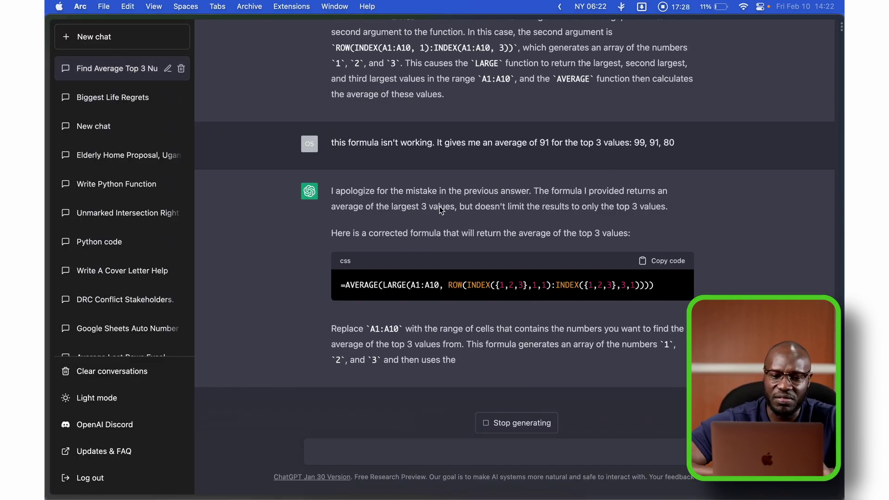
key(ctrl+Up)
click(164, 160)
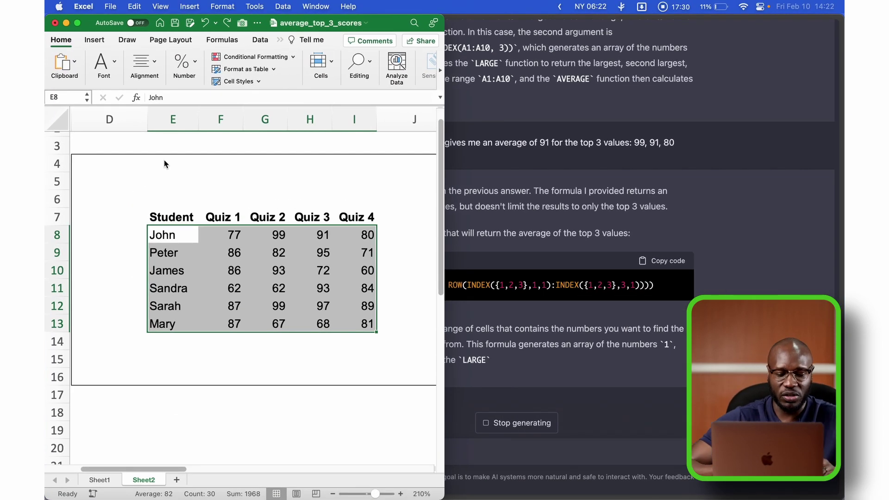